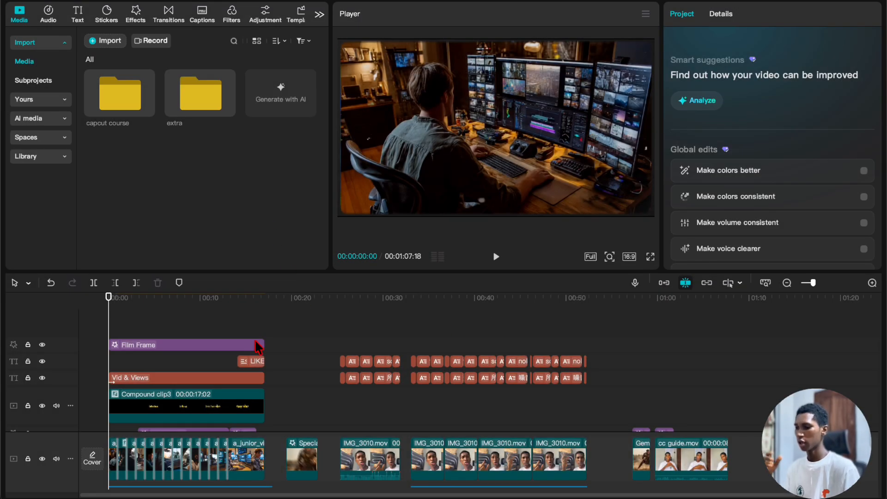
Step: Scrub through the timeline to review the existing clips up to the end of the project
drag(195, 309, 494, 339)
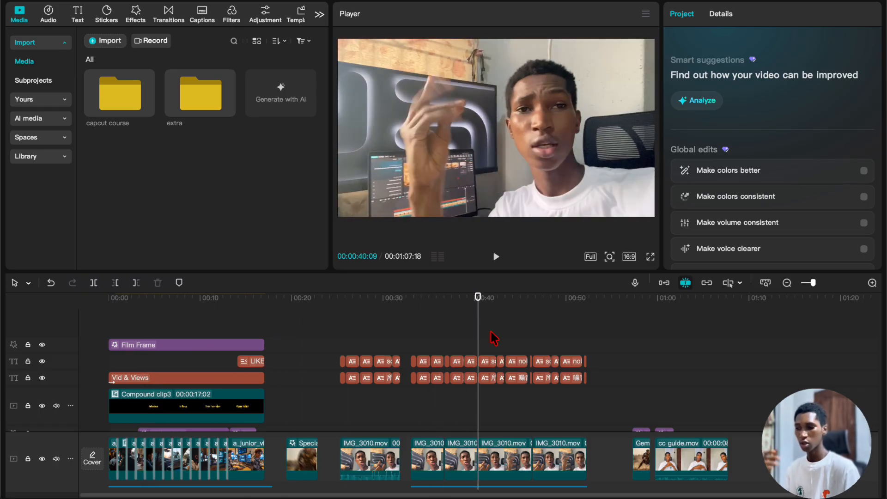
click(543, 318)
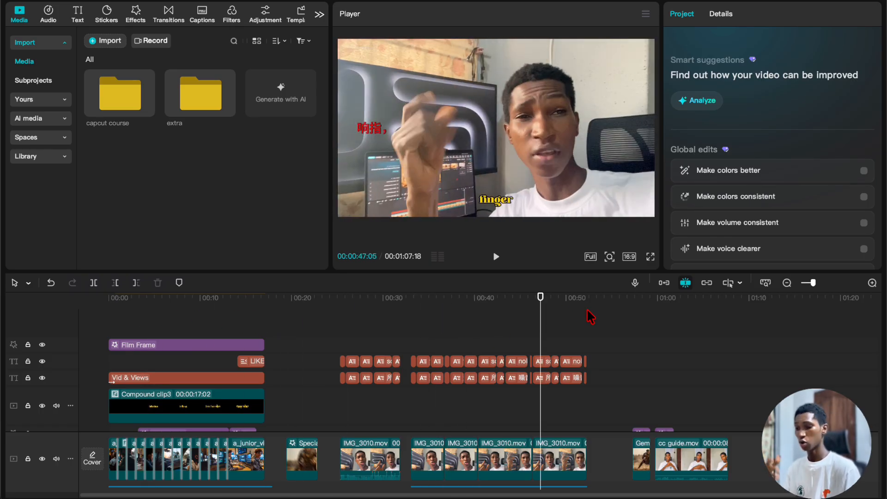
drag(588, 315, 152, 333)
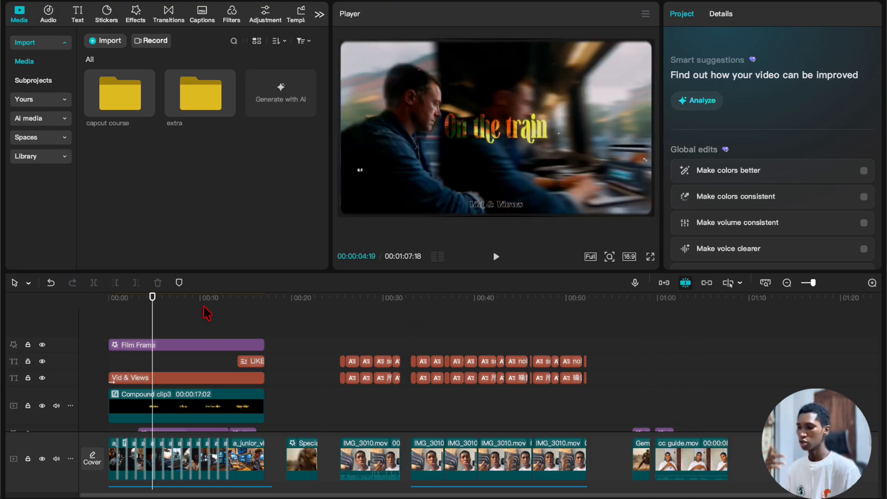
drag(206, 314, 477, 317)
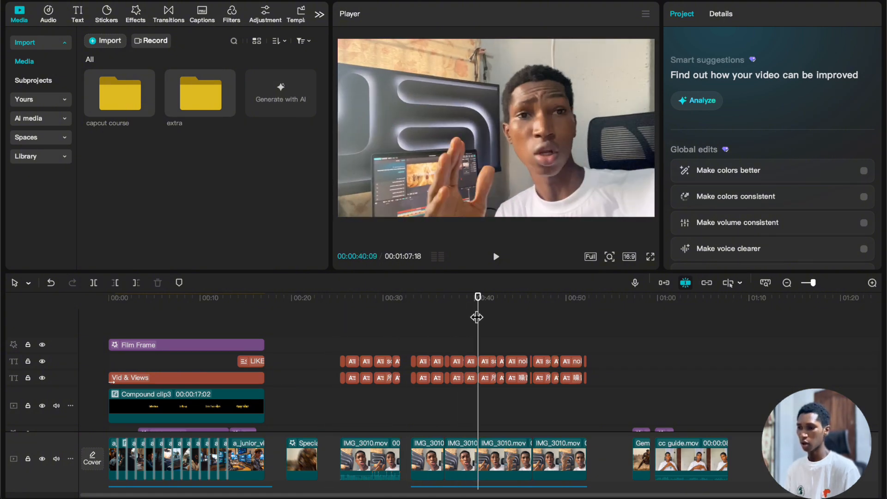
drag(616, 347, 732, 335)
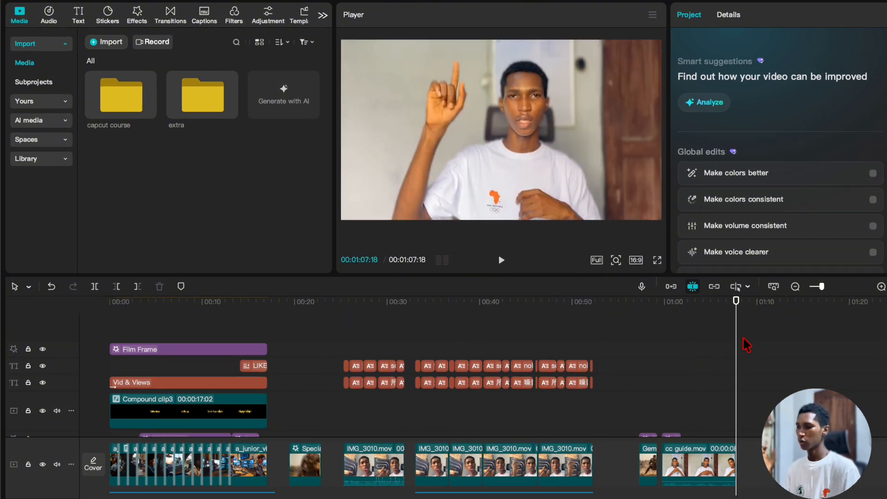
Step: Look through the filter categories and show the filters in the Movies category
click(230, 18)
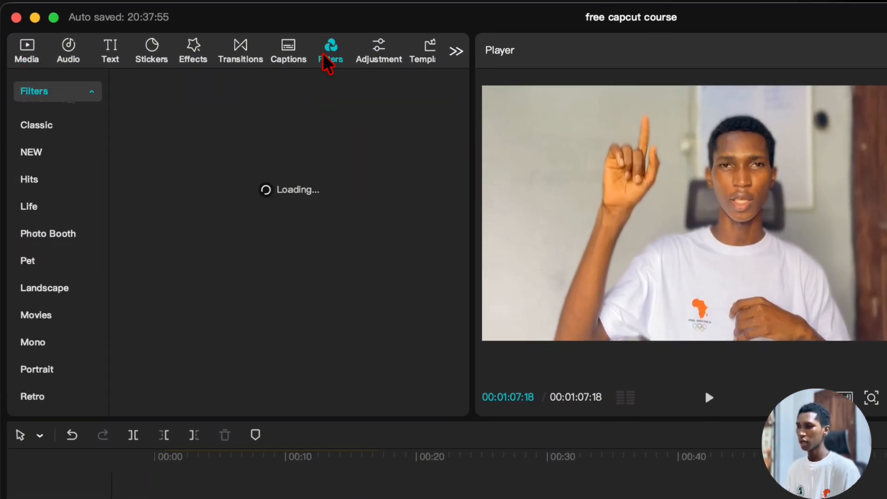
click(385, 58)
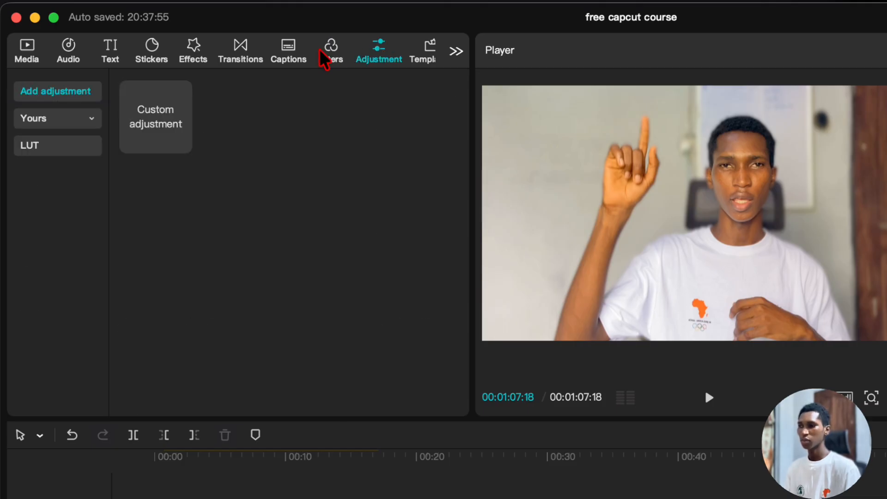
click(325, 57)
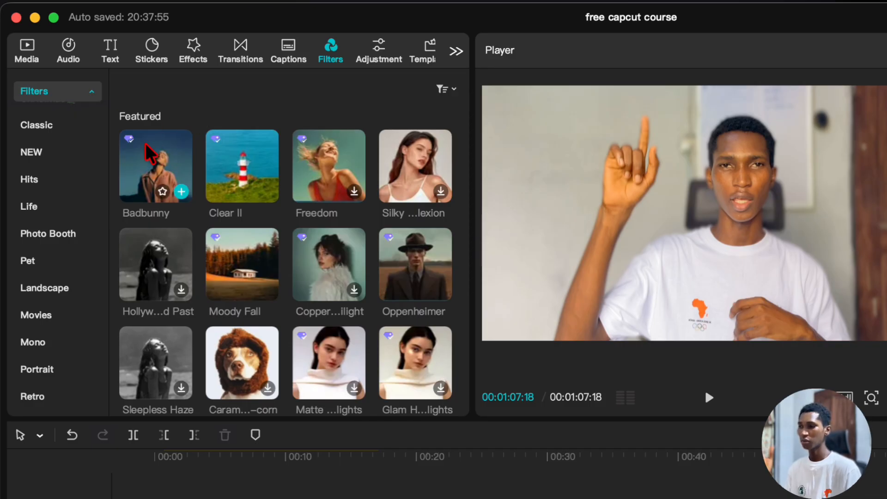
scroll(72, 197, up, 3)
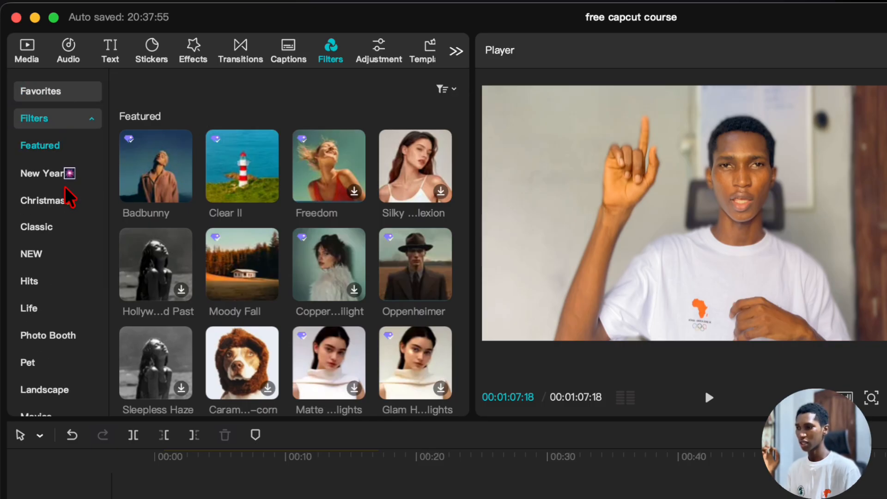
scroll(62, 199, down, 3)
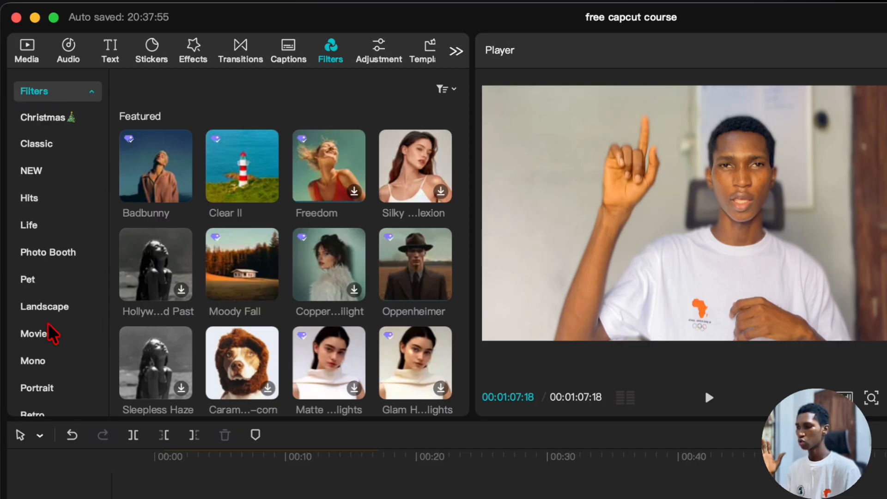
click(46, 337)
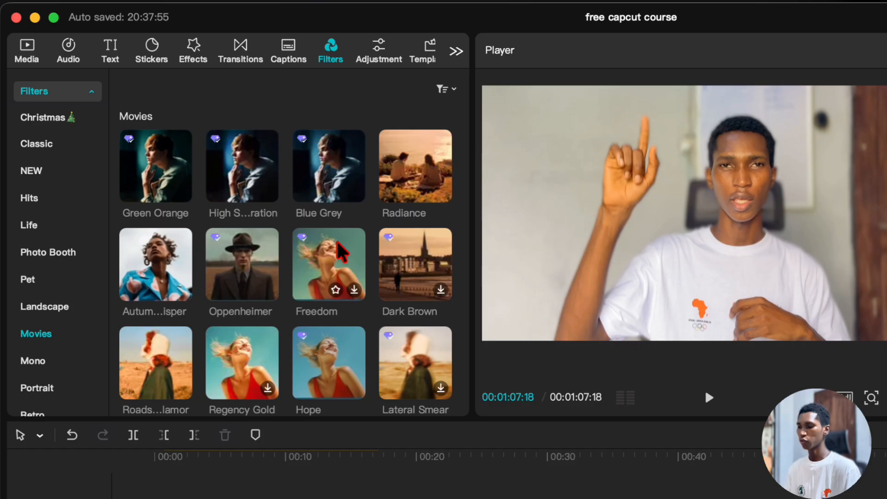
Step: Browse the Movies filters to examine the available cinematic looks
scroll(317, 198, down, 5)
scroll(312, 190, up, 5)
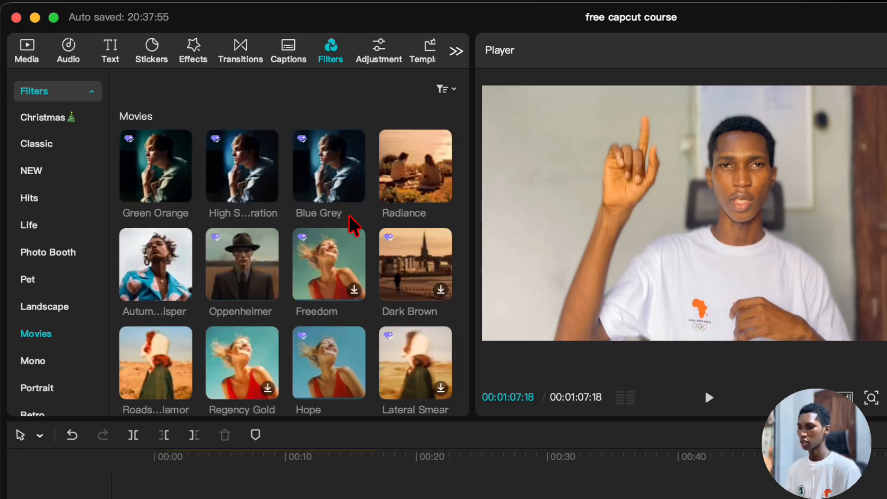
scroll(365, 224, down, 5)
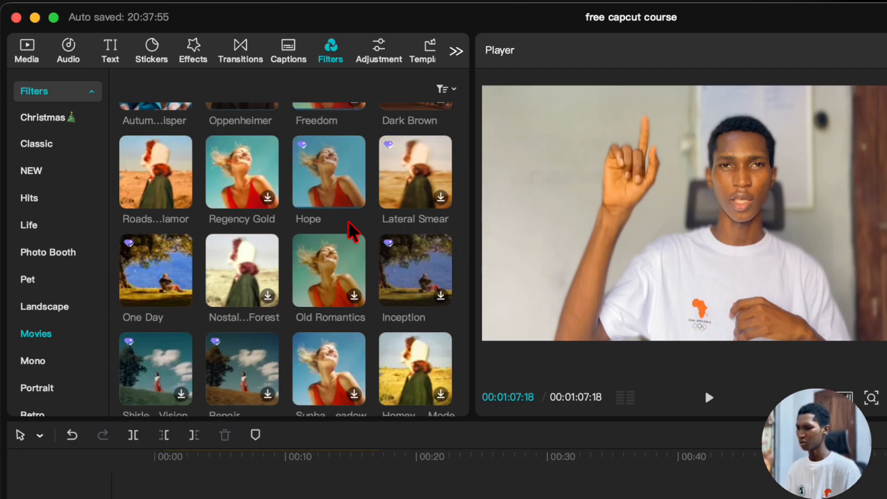
scroll(342, 240, down, 3)
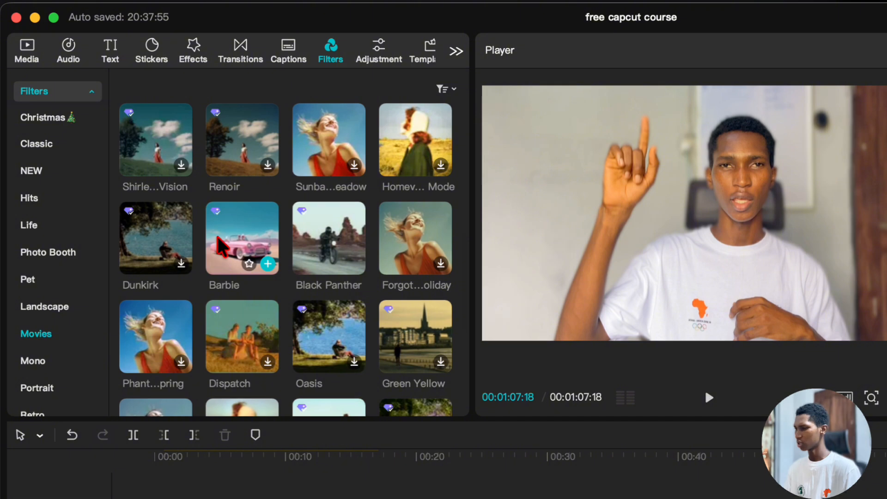
scroll(236, 245, down, 2)
scroll(231, 240, down, 5)
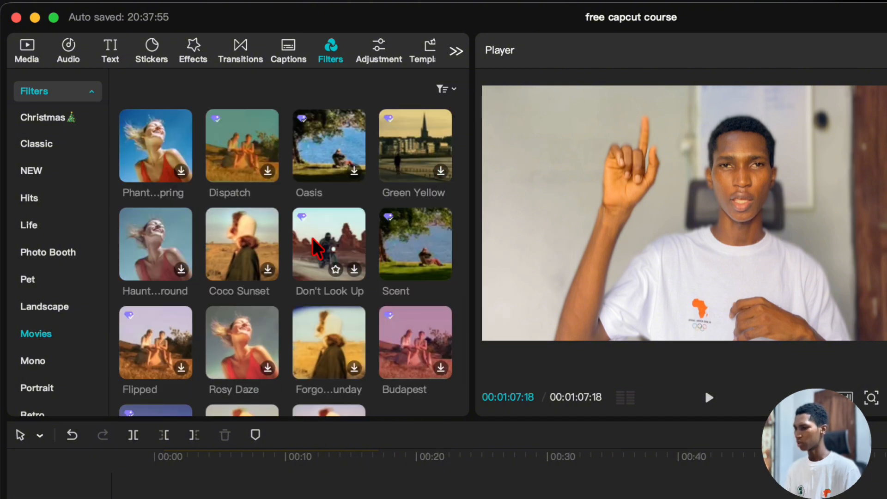
scroll(318, 263, up, 6)
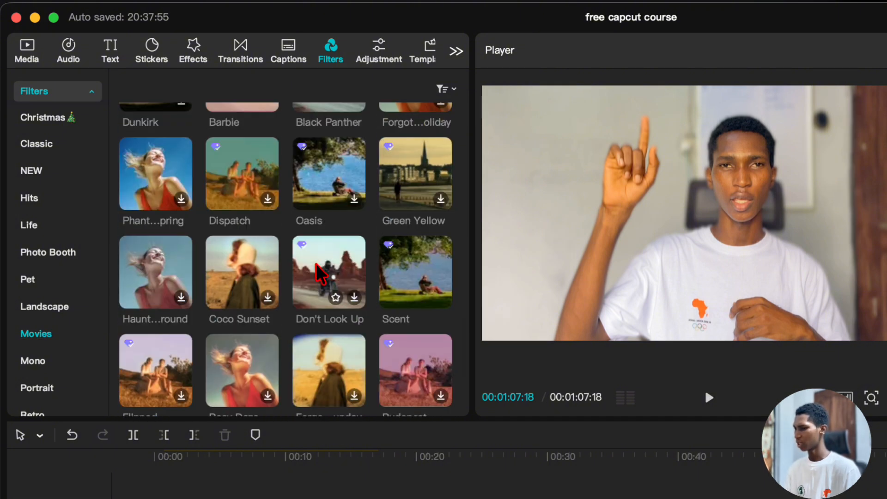
scroll(320, 253, up, 4)
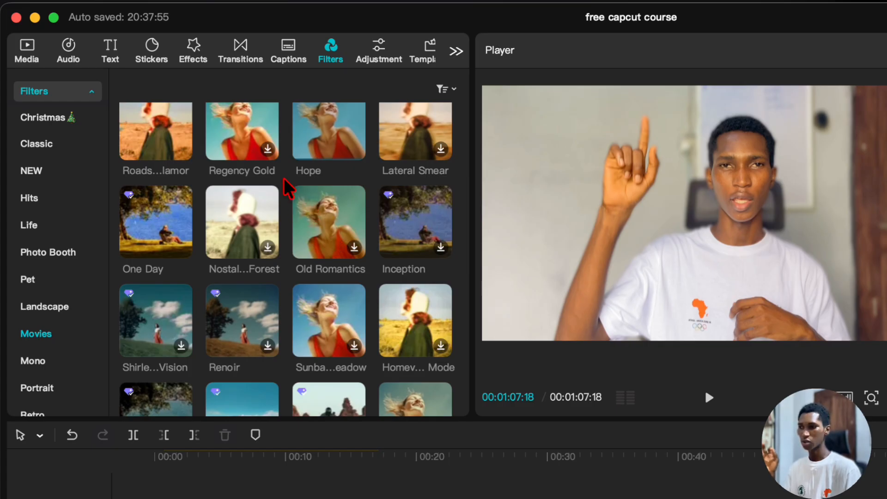
scroll(287, 187, up, 5)
Step: View the saved brand presets for adjustments, and return to the project's media
click(379, 59)
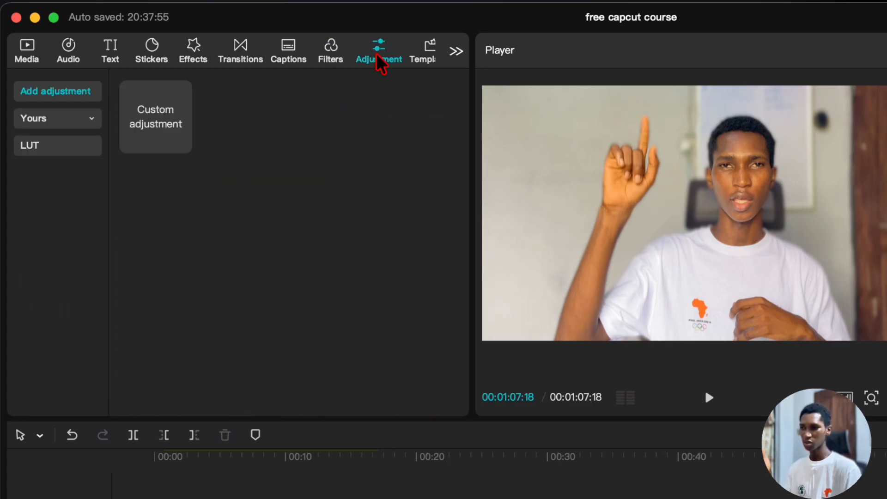
click(73, 121)
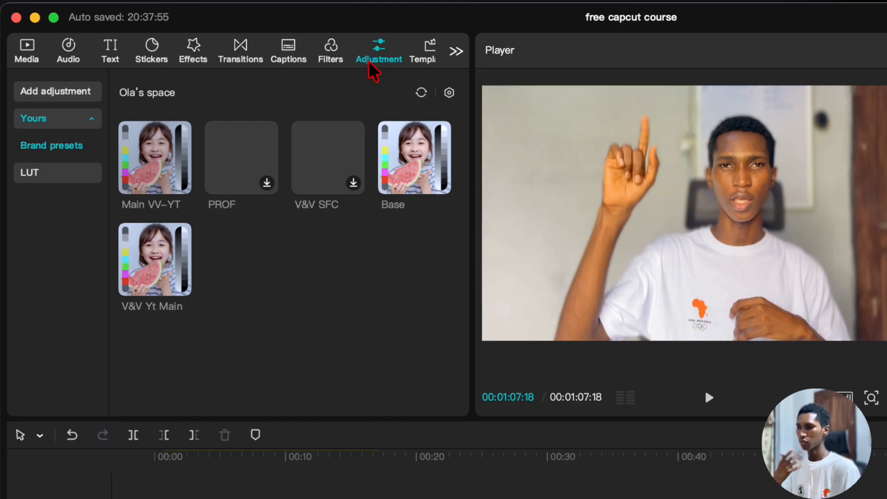
click(319, 54)
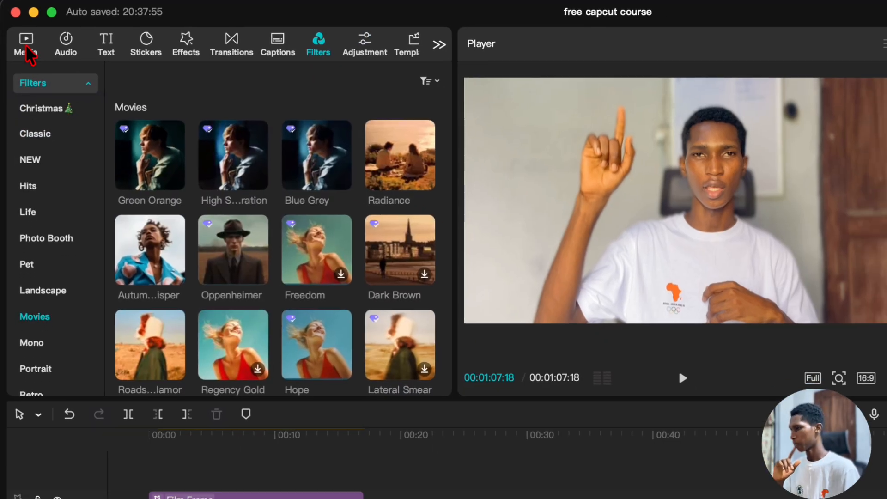
click(26, 51)
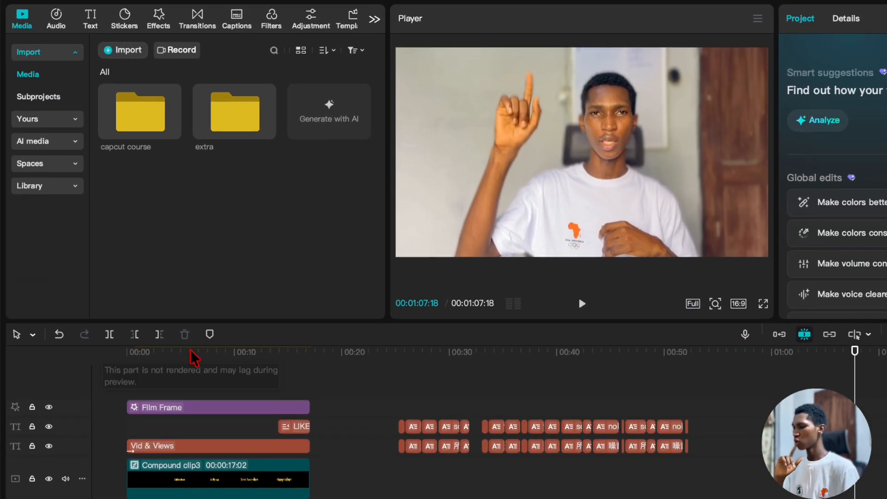
Step: Preview the Green Orange filter from Movies and add it above the Film Frame effect at the start of the timeline
click(229, 456)
drag(189, 351, 89, 373)
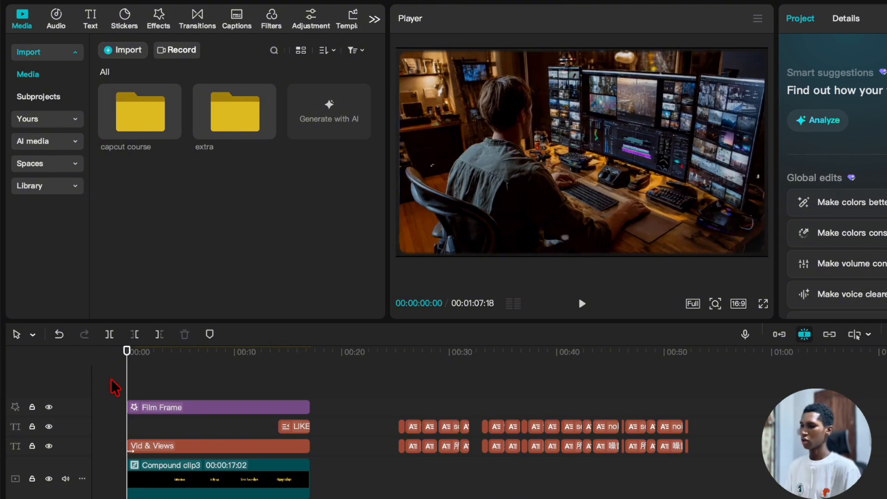
scroll(243, 416, up, 10)
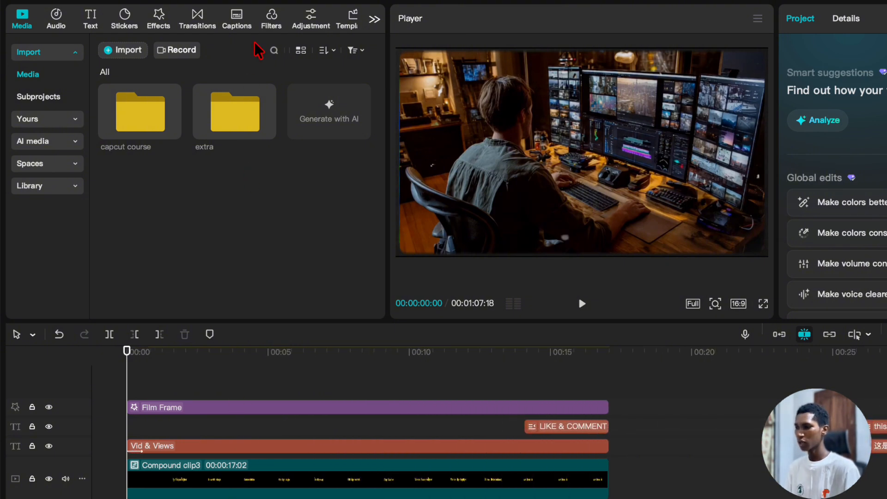
click(270, 21)
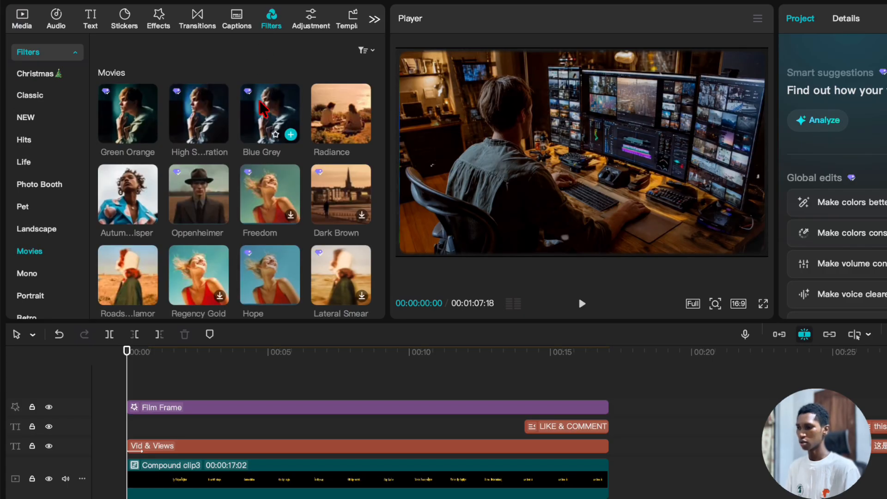
click(140, 120)
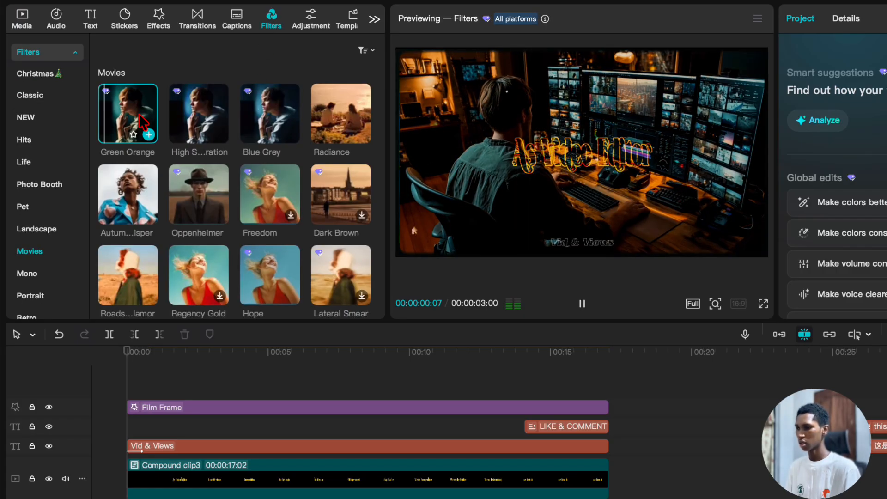
click(143, 372)
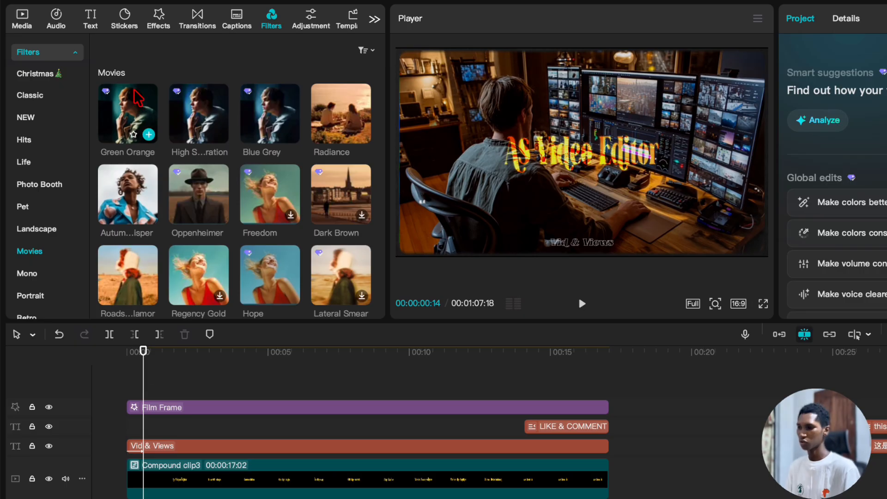
drag(128, 113, 167, 388)
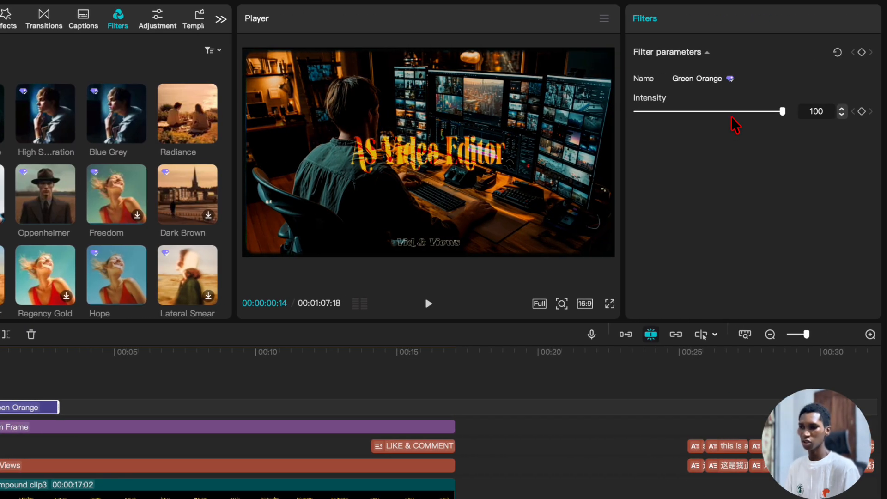
Step: Try the Green Orange filter's intensity at 0 and 100, and delete the filter from the timeline
drag(885, 120, 813, 132)
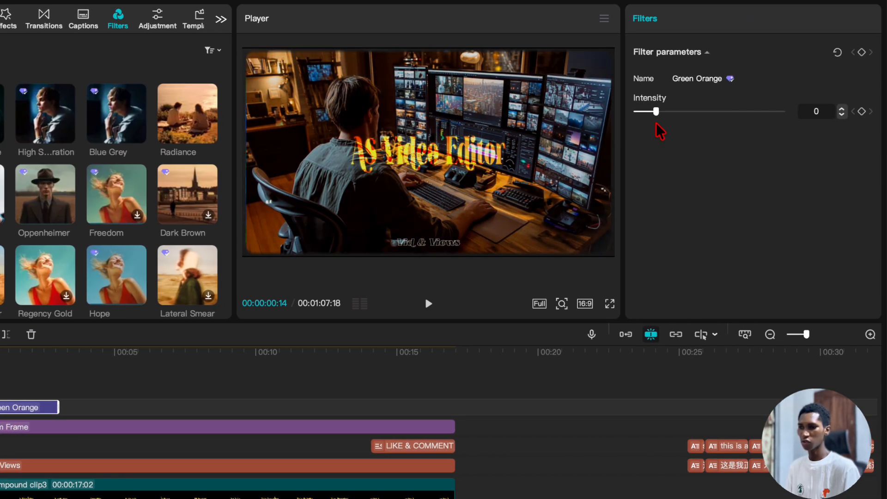
drag(660, 132, 824, 143)
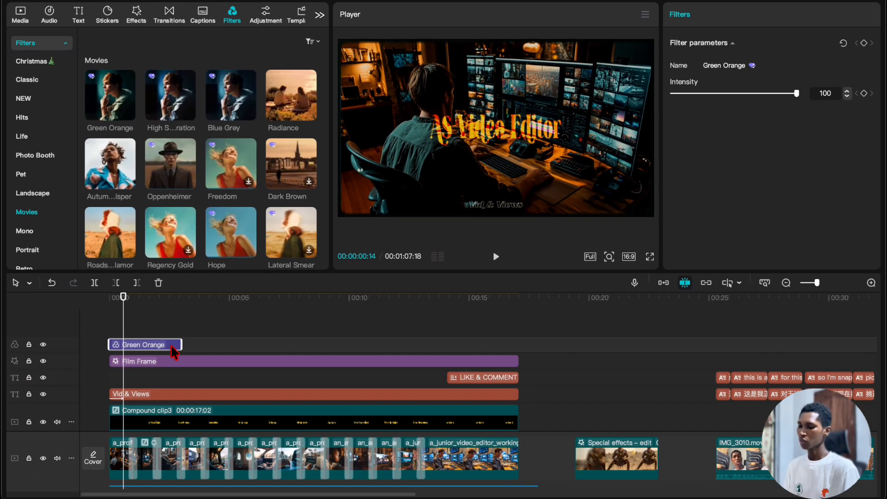
key(Delete)
Step: Scrub through the opening montage and on to the end of the timeline to review the footage
click(162, 331)
click(233, 338)
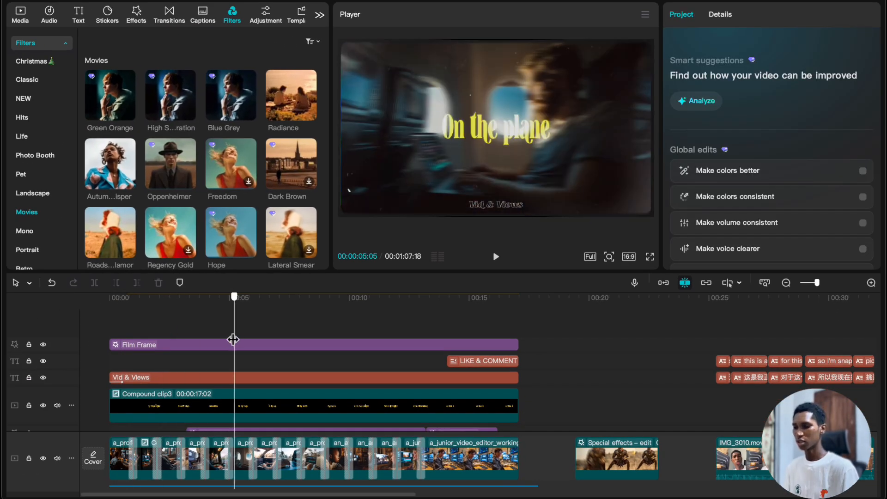
click(317, 337)
click(376, 339)
click(383, 339)
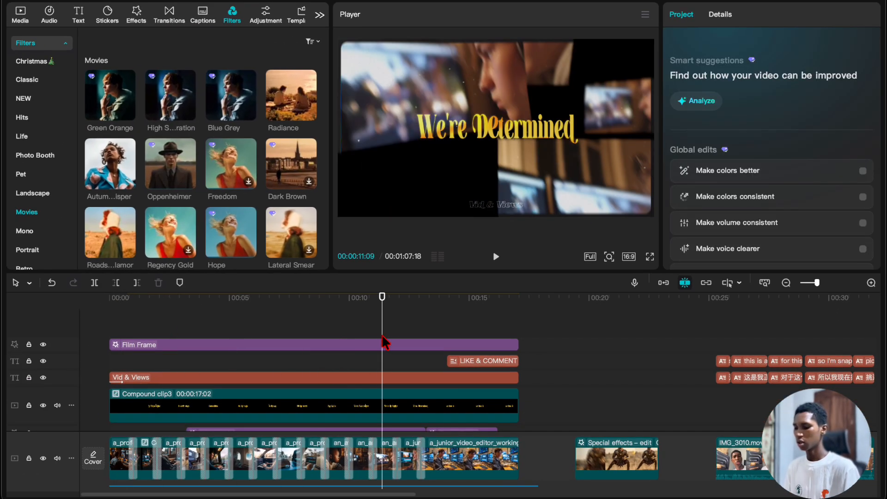
scroll(384, 339, down, 3)
click(333, 333)
drag(336, 339, 711, 343)
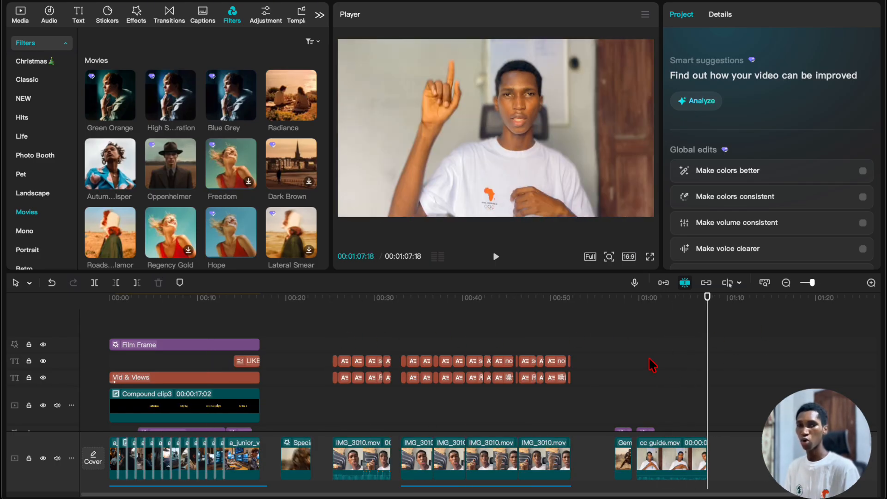
click(27, 21)
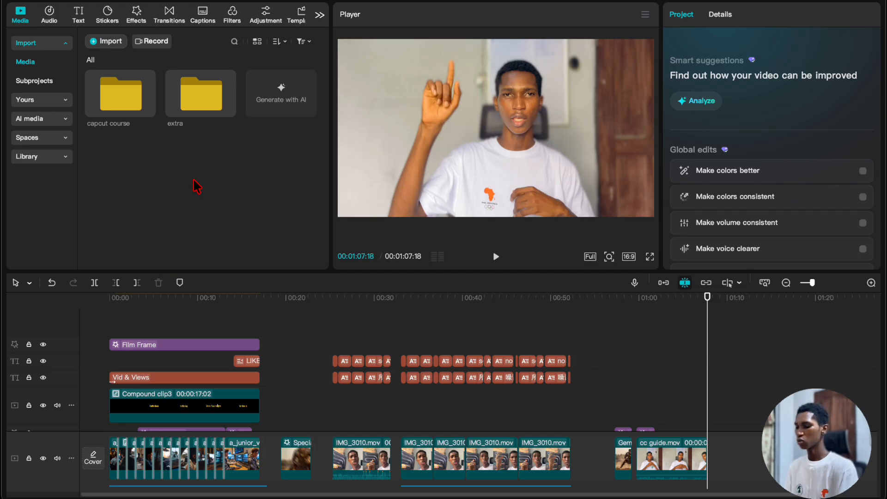
key(super+i)
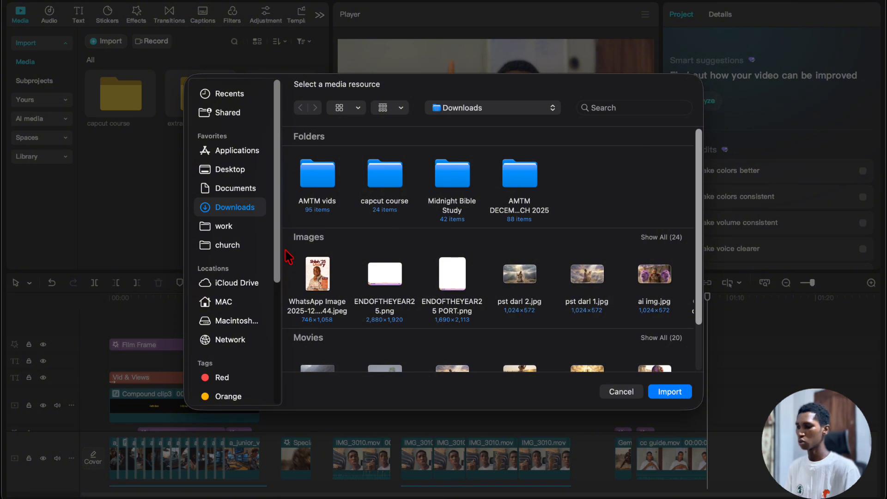
scroll(394, 304, down, 2)
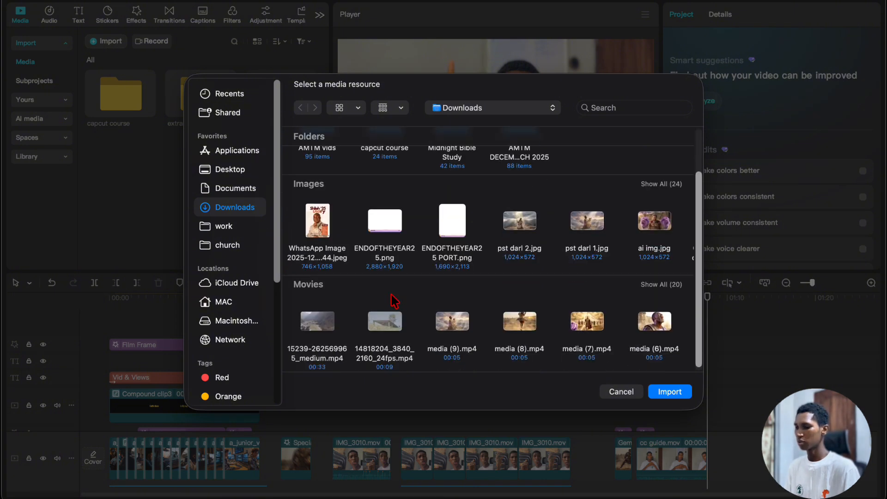
click(326, 325)
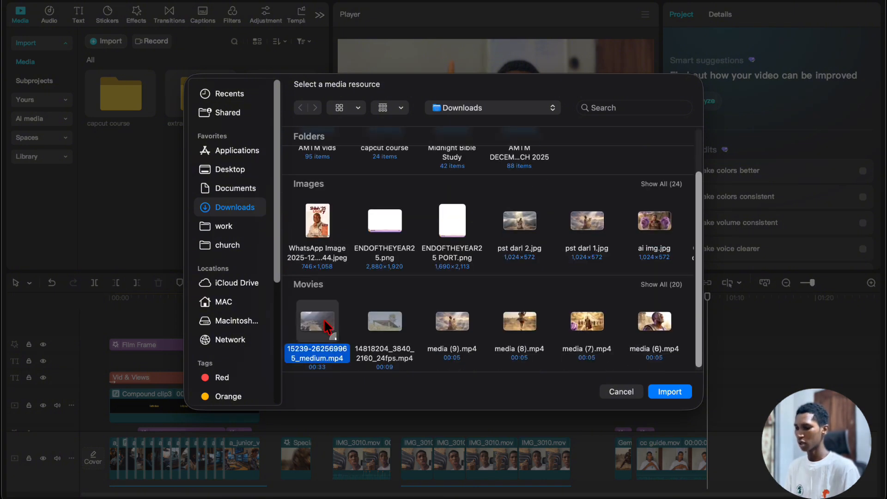
super+click(378, 320)
click(669, 396)
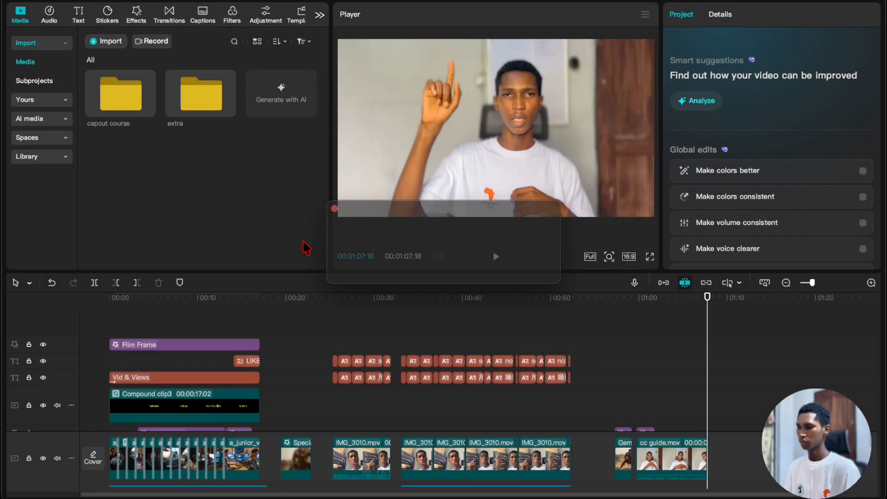
Step: Preview both imported clips, the mountain road footage and the wooden ramp footage, to check their ungraded colours
click(278, 101)
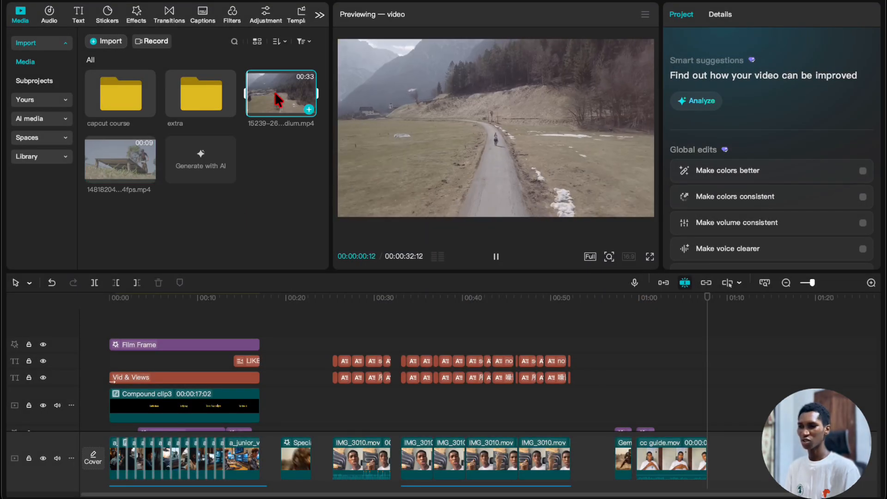
click(122, 158)
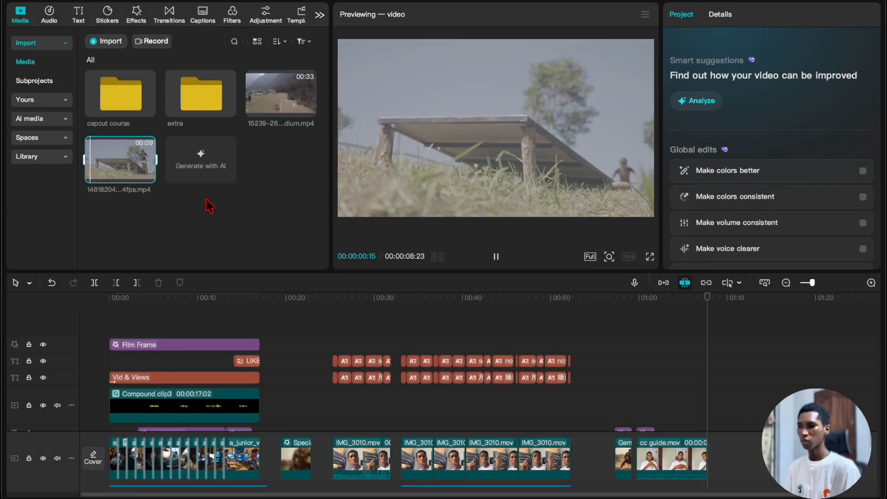
click(225, 225)
click(135, 179)
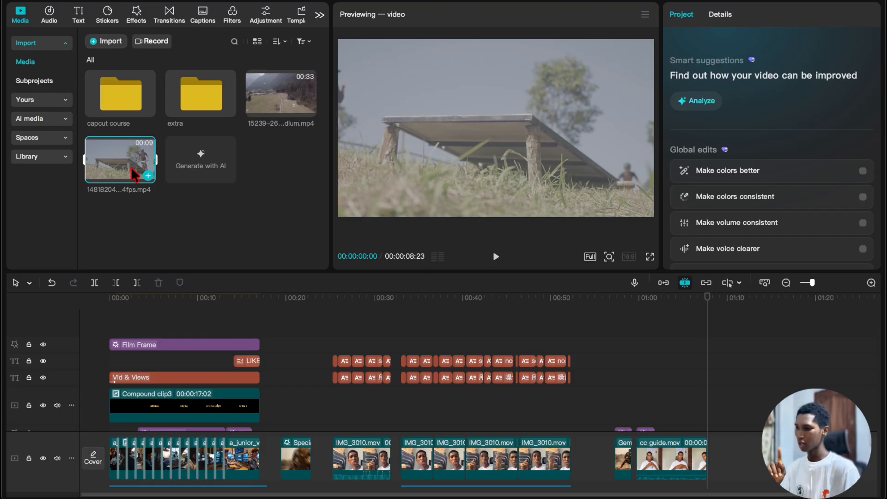
Step: Scrub through the cc guide clip near the end of the timeline and preview the Blue Grey filter from Movies
click(710, 324)
scroll(710, 332, up, 5)
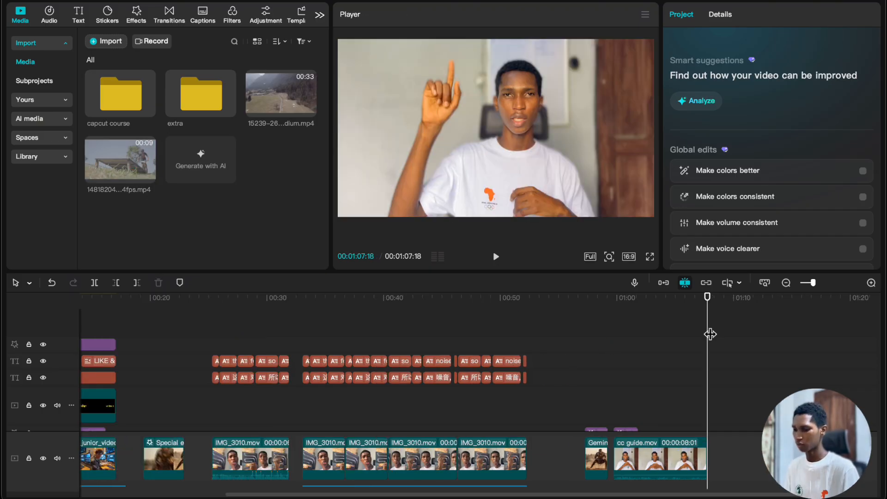
scroll(599, 328, right, 2)
click(566, 333)
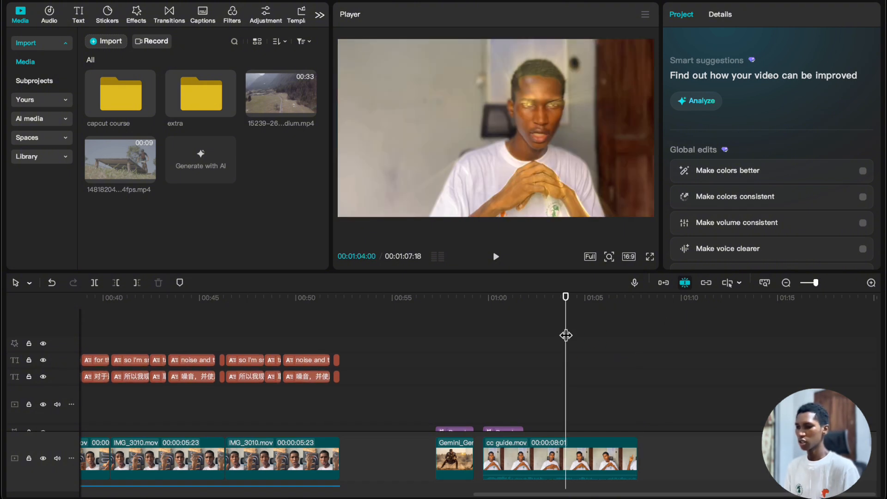
scroll(600, 378, down, 2)
drag(590, 324, 595, 324)
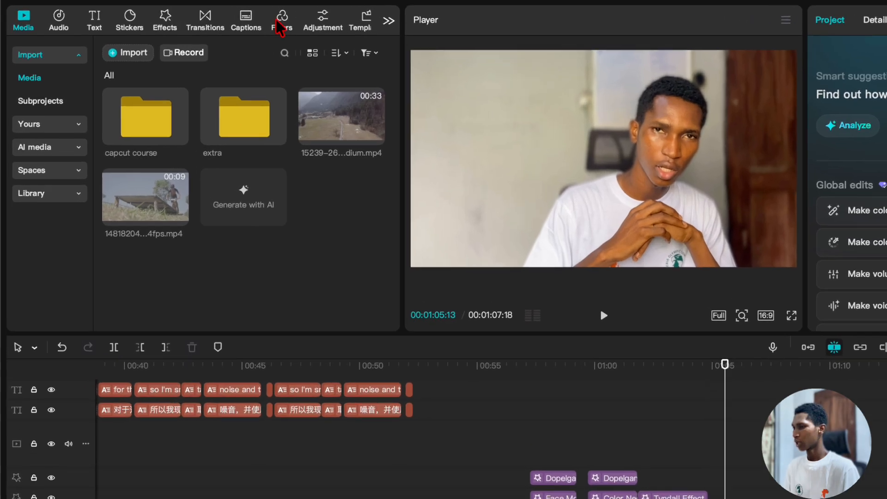
click(232, 14)
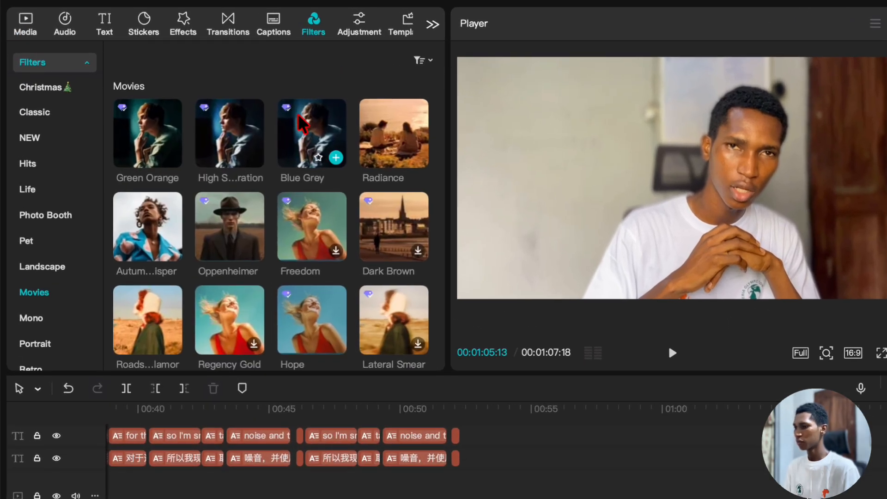
click(303, 124)
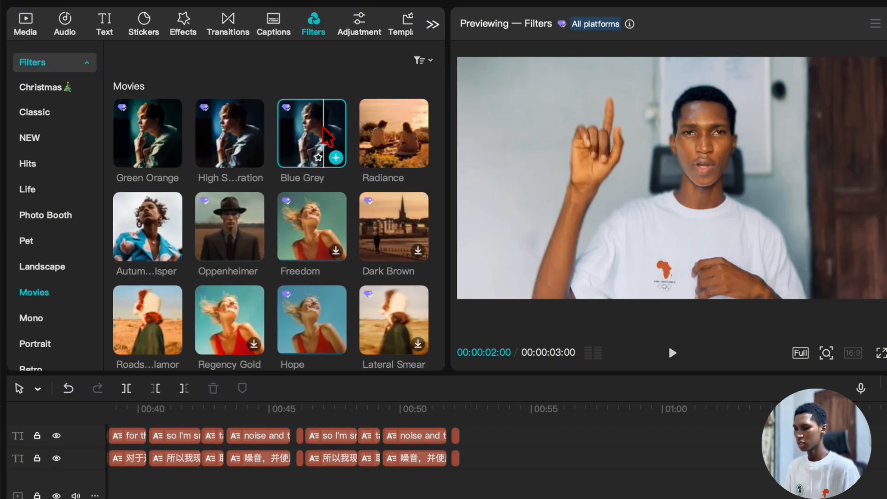
click(349, 89)
click(865, 450)
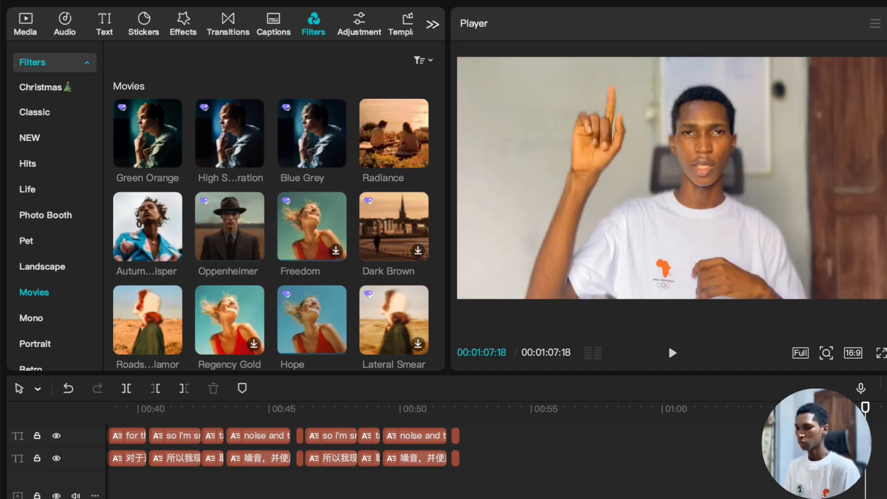
click(29, 27)
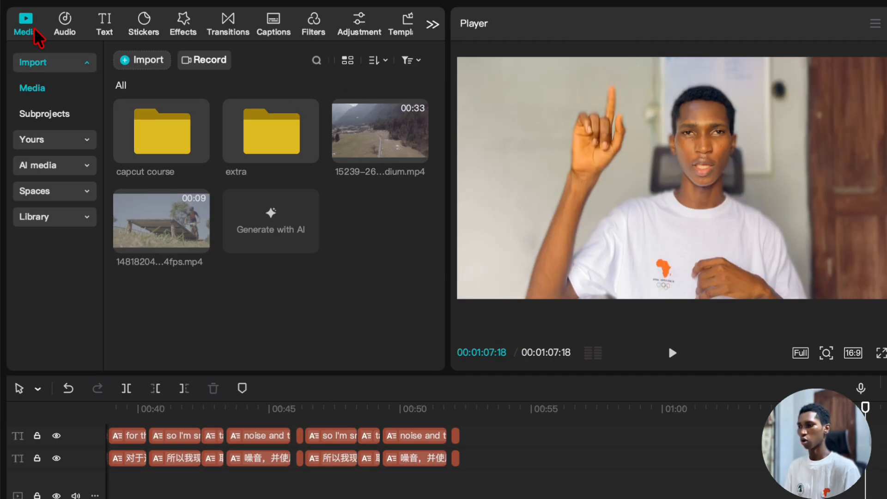
click(417, 152)
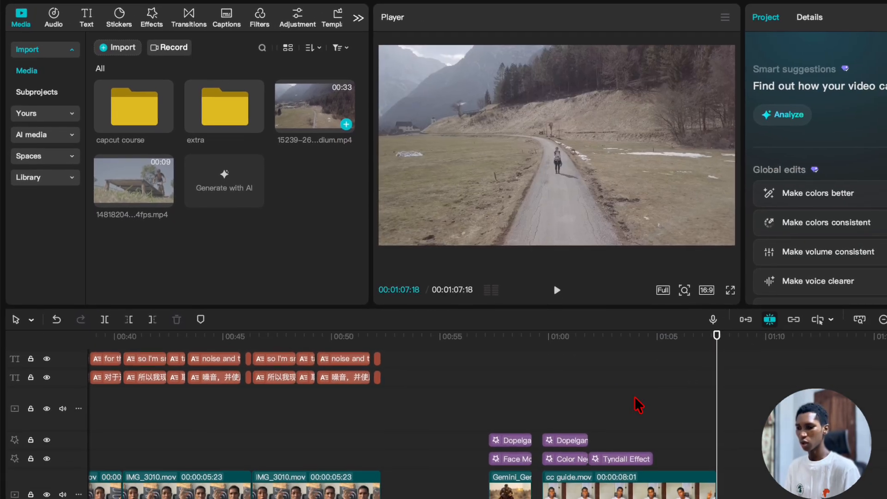
Step: Move the mountain road clip along the main track to start at 00:01:14:18, leaving a gap after the cc guide clip
scroll(518, 436, down, 5)
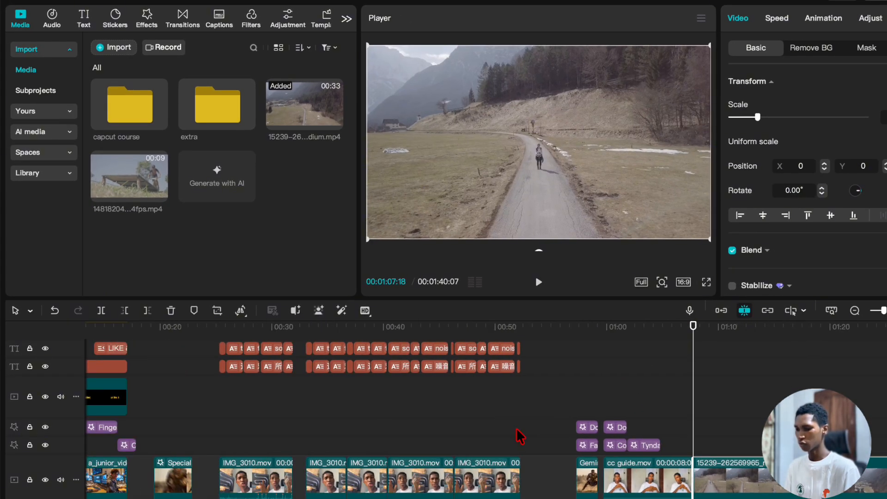
scroll(323, 444, right, 3)
drag(382, 480, 505, 481)
scroll(506, 480, down, 3)
click(531, 356)
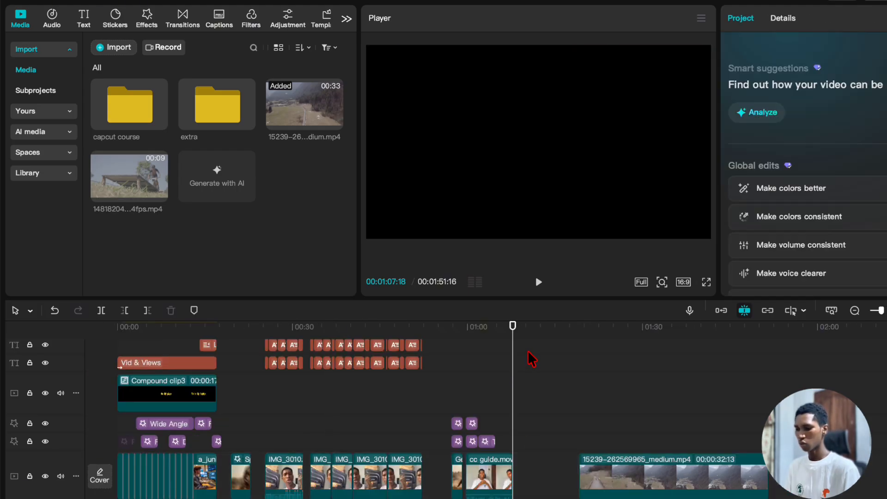
click(405, 364)
drag(405, 364, 527, 370)
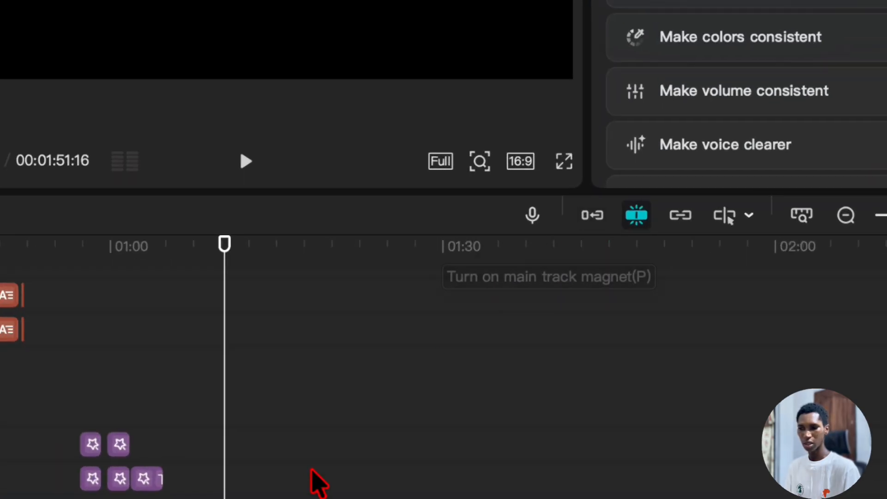
drag(319, 483, 231, 416)
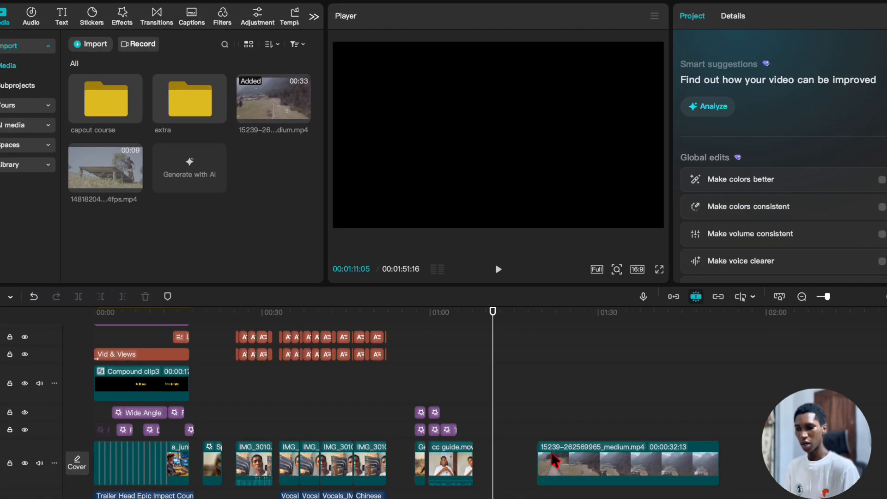
drag(542, 467, 513, 469)
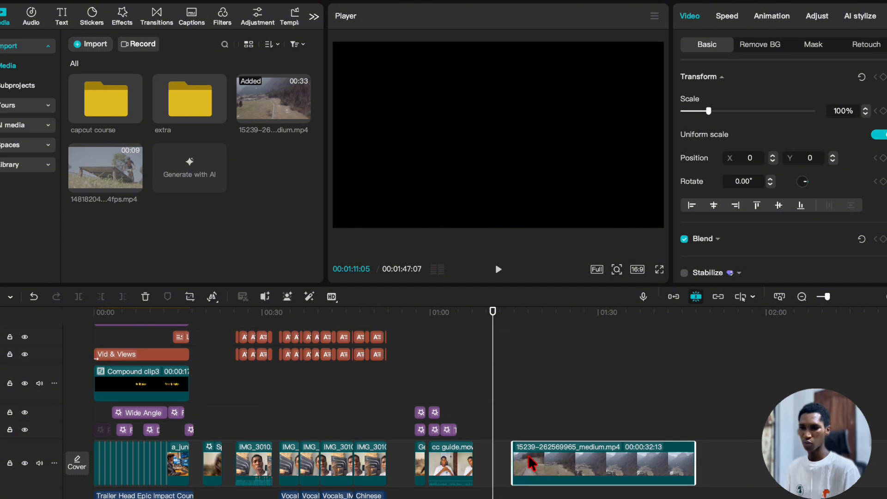
Step: Preview the Green Orange filter from Movies on the mountain road clip at 00:01:22:07
click(552, 467)
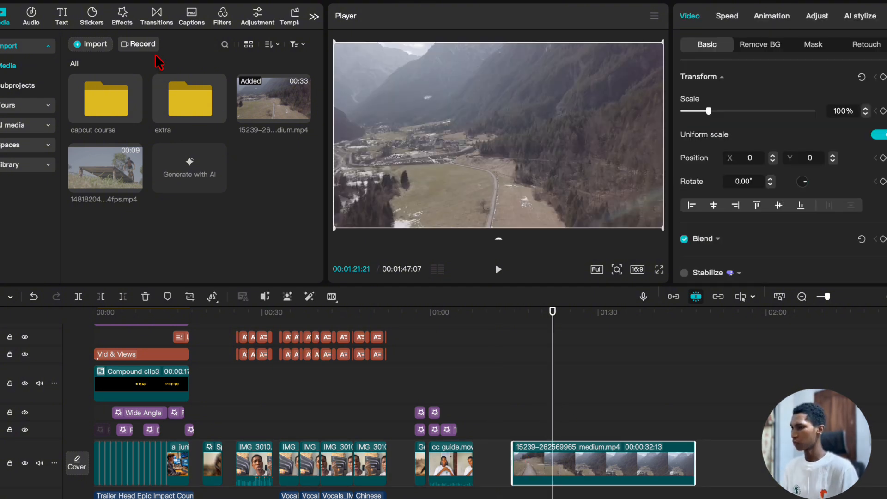
click(227, 27)
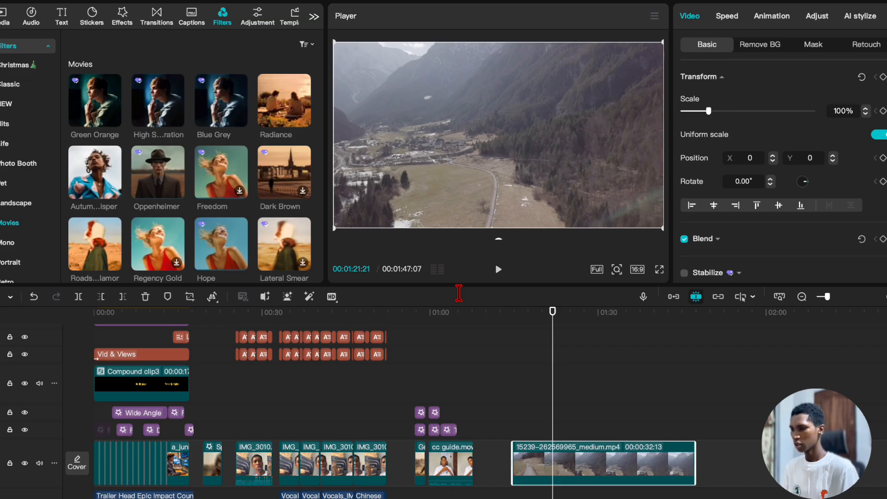
click(537, 376)
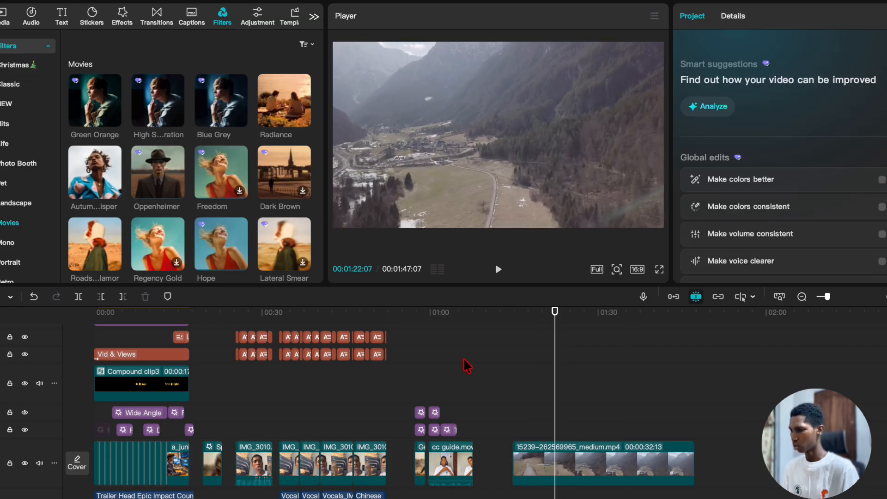
click(108, 109)
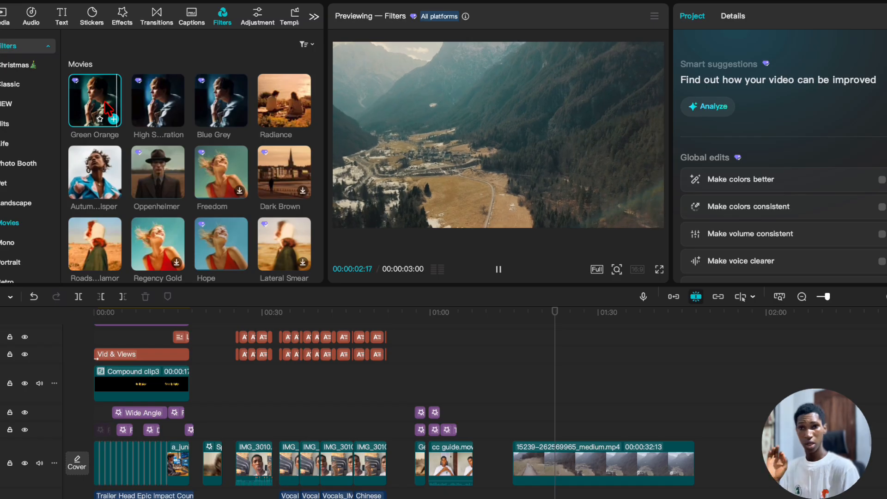
Step: Add the Oppenheimer filter from Movies at the start of the mountain road clip and delete the duplicate copy stacked above it
click(512, 334)
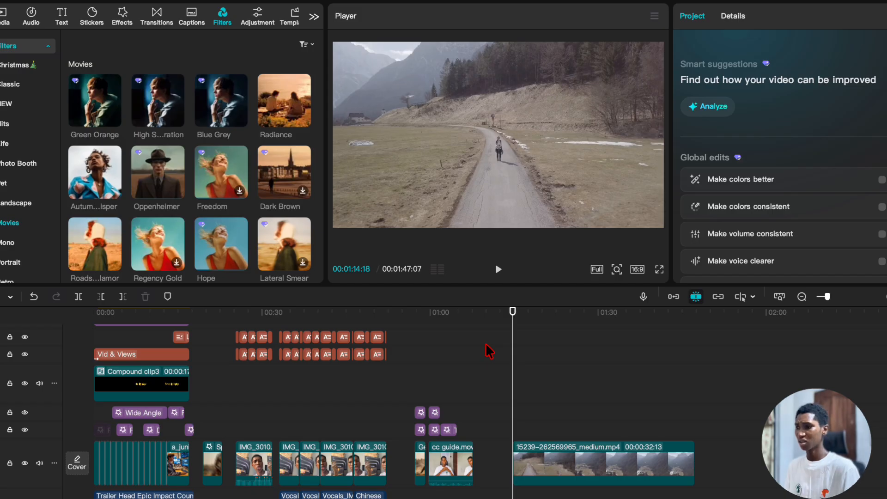
mouse_move(98, 111)
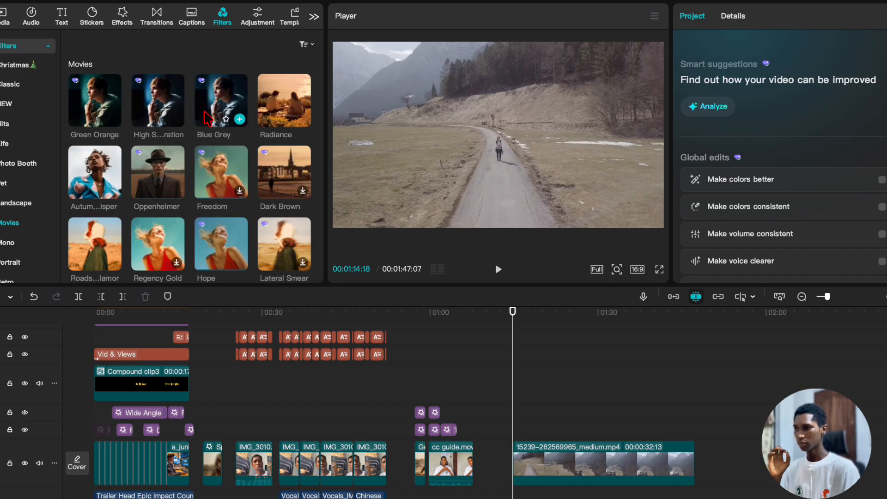
mouse_move(168, 173)
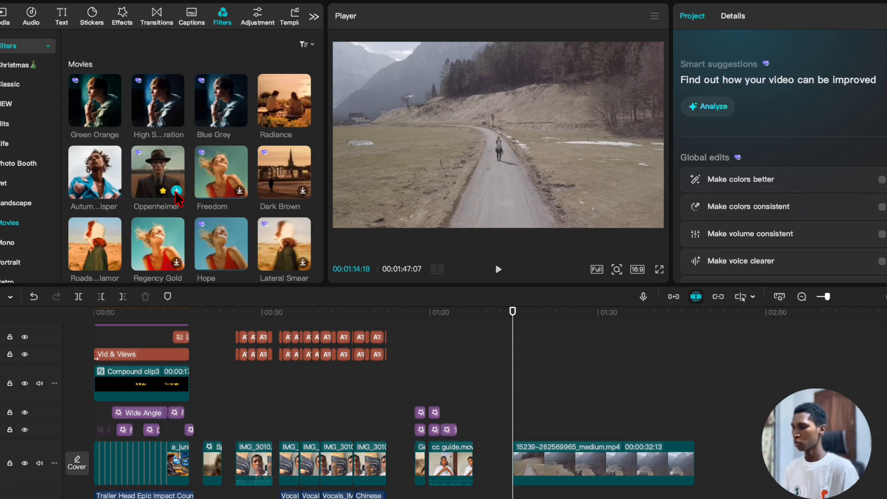
click(175, 191)
scroll(573, 447, down, 2)
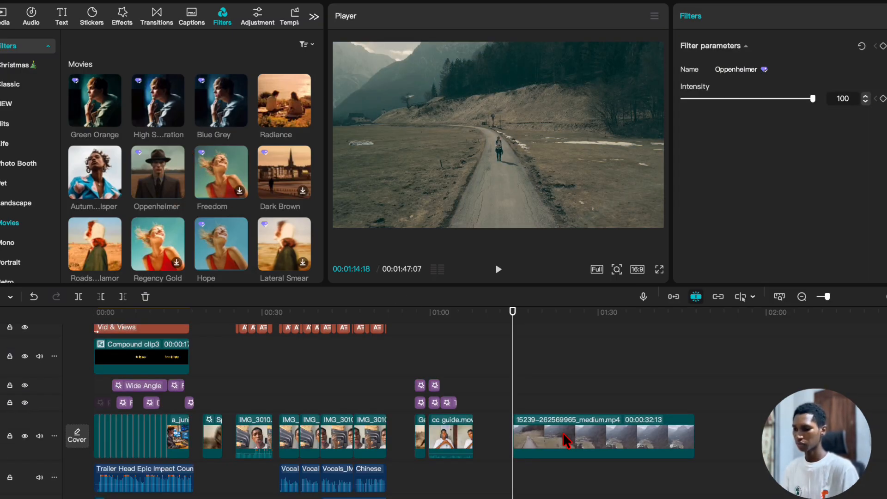
click(177, 190)
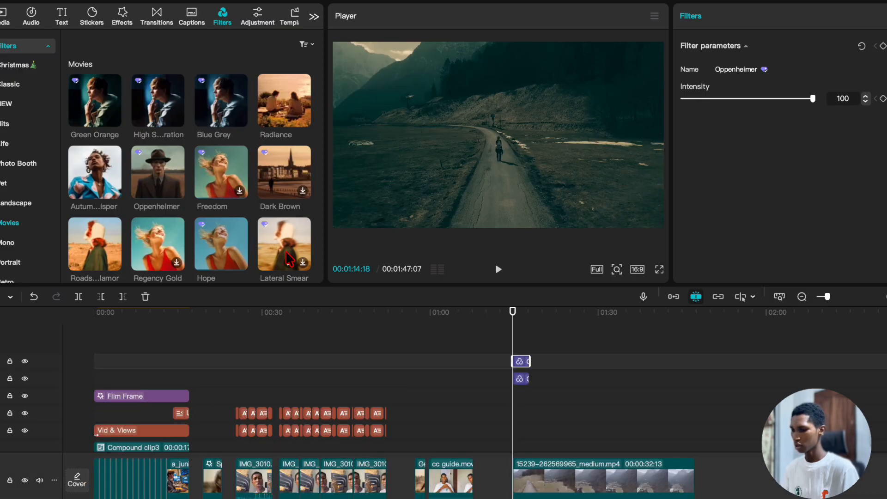
key(Delete)
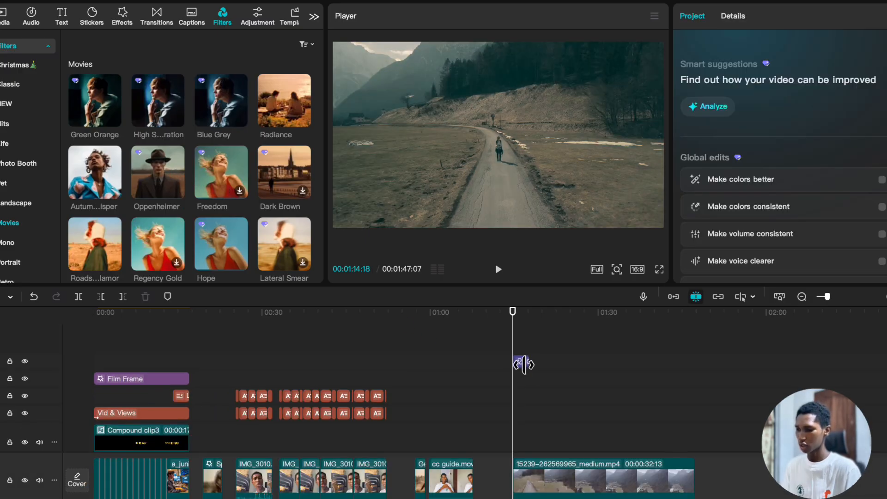
Step: Add the Green Orange filter at 00:01:17:18, directly after the Oppenheimer filter on the same track
click(522, 360)
click(522, 340)
mouse_move(526, 345)
mouse_down()
mouse_move(543, 346)
mouse_move(529, 348)
mouse_up()
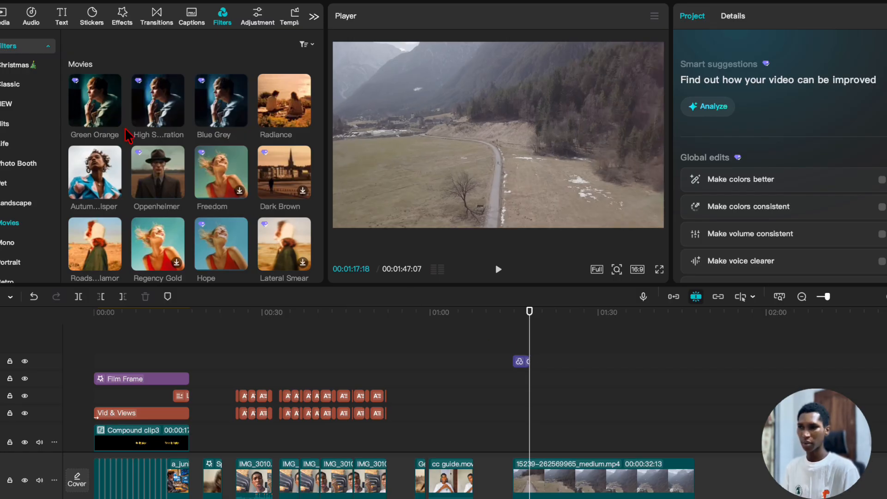
click(114, 120)
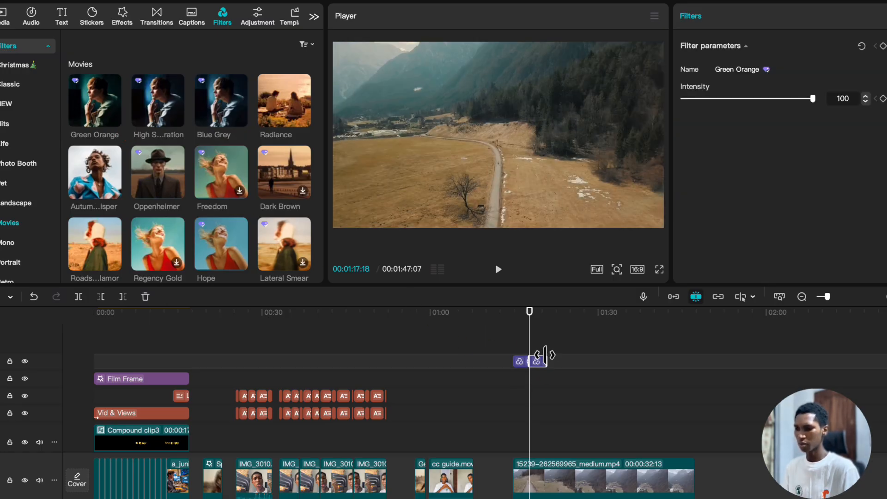
Step: Review the Oppenheimer filter's look on the mountain road clip at 00:01:16:09 and check its intensity setting
click(539, 346)
mouse_move(539, 346)
mouse_down()
mouse_move(550, 349)
mouse_move(538, 349)
mouse_up()
click(547, 342)
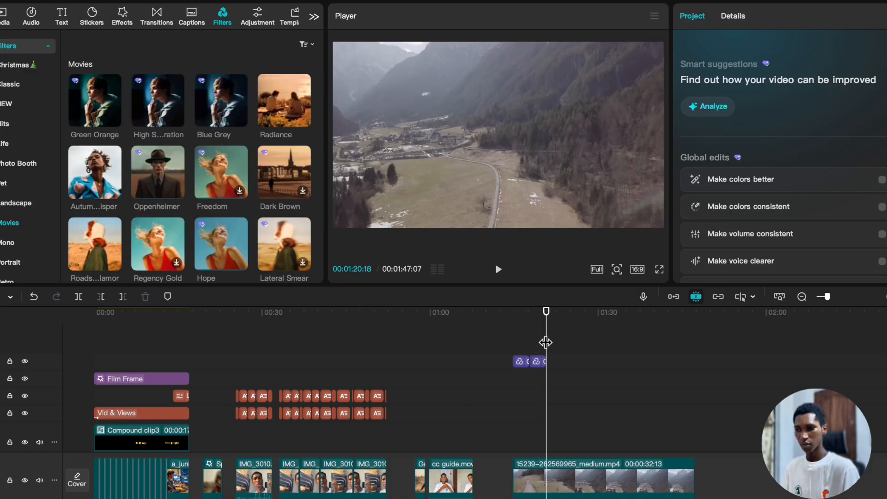
scroll(554, 362, up, 2)
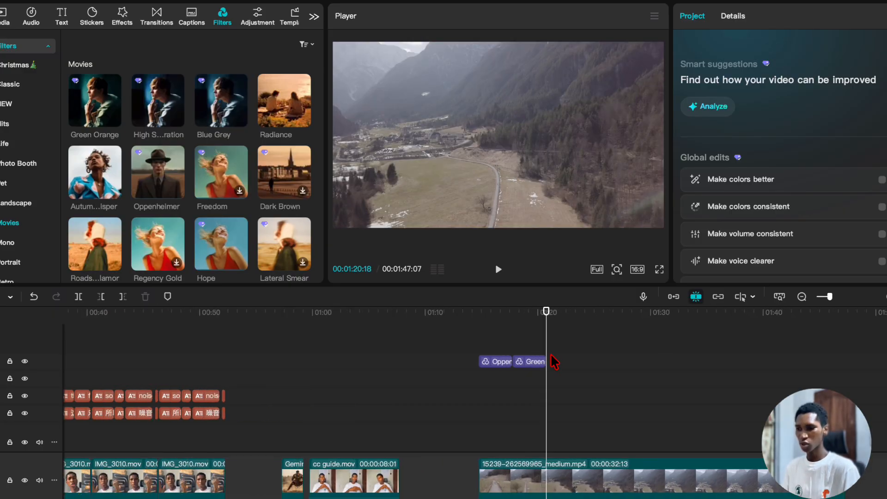
click(497, 322)
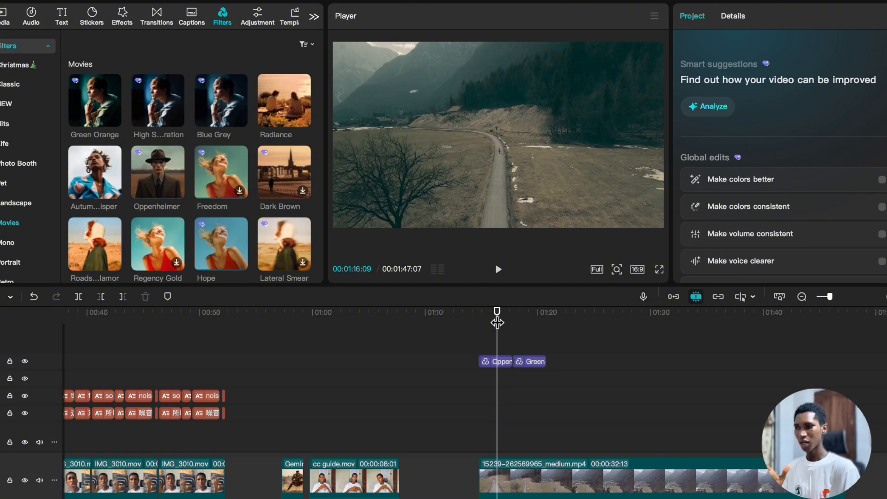
click(502, 363)
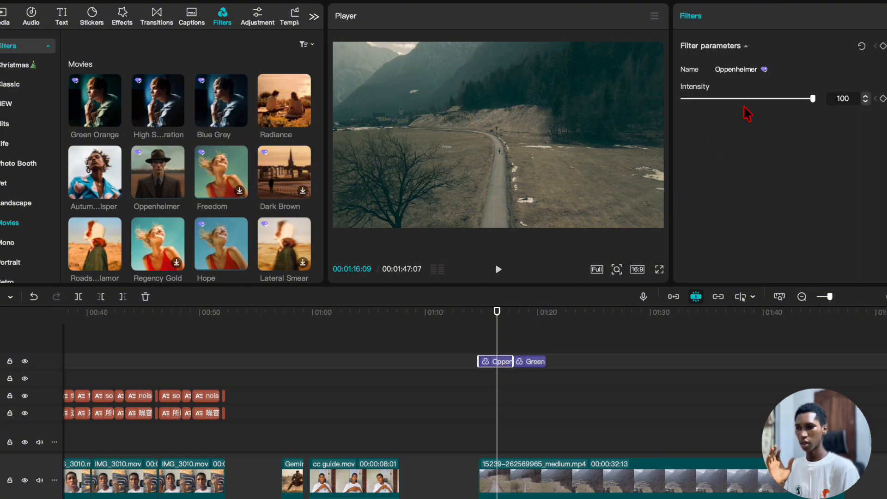
drag(746, 99, 867, 118)
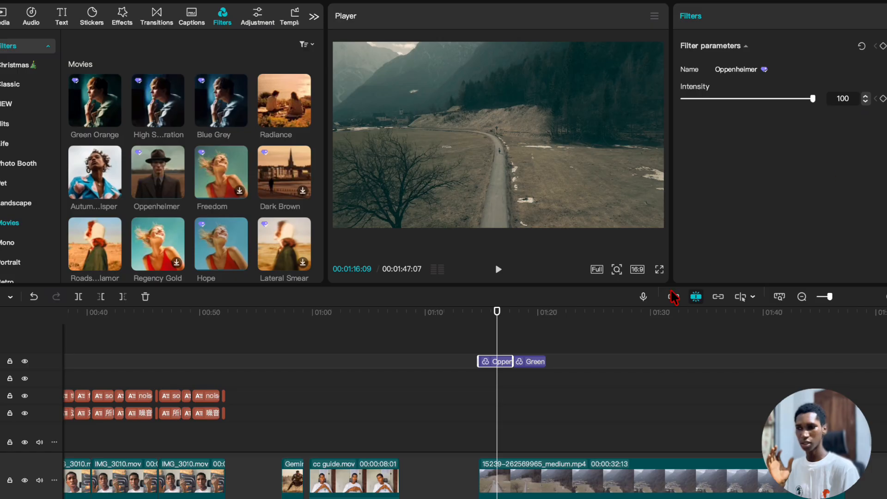
Step: Review the Green Orange filter at 00:01:19:14 and compare it with the cc guide clip at 00:01:04:20
click(527, 324)
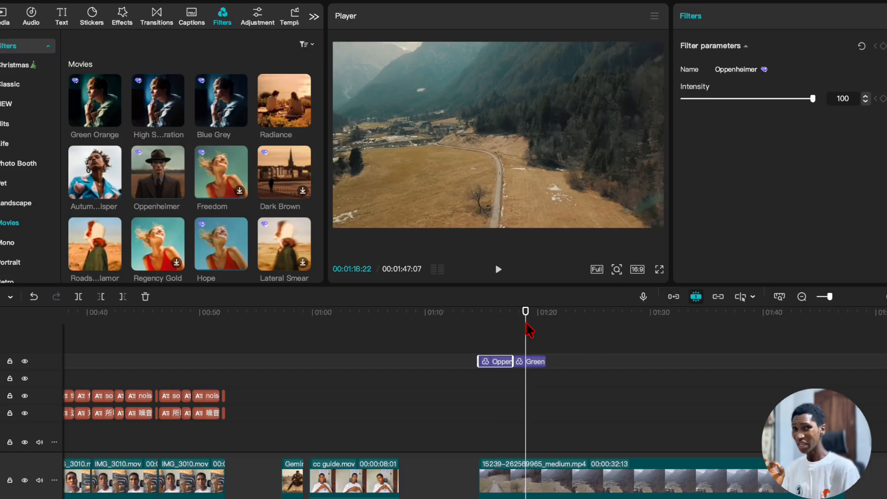
click(533, 335)
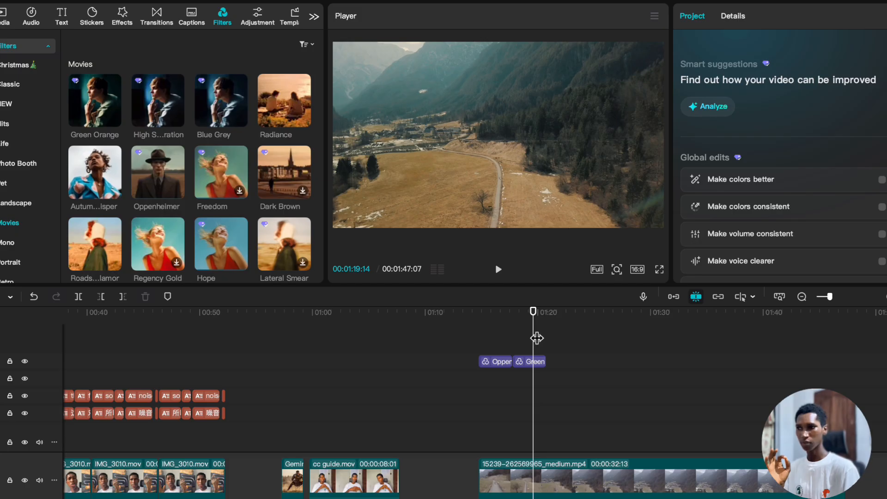
click(535, 362)
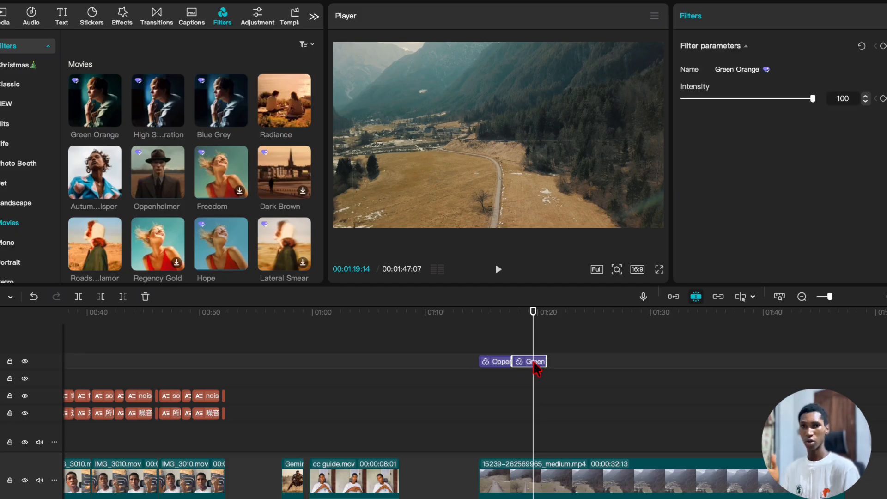
click(368, 359)
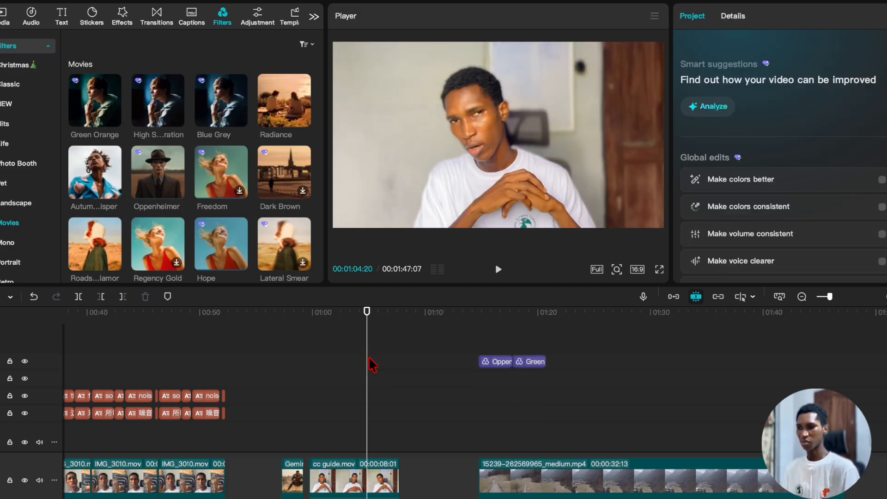
click(153, 118)
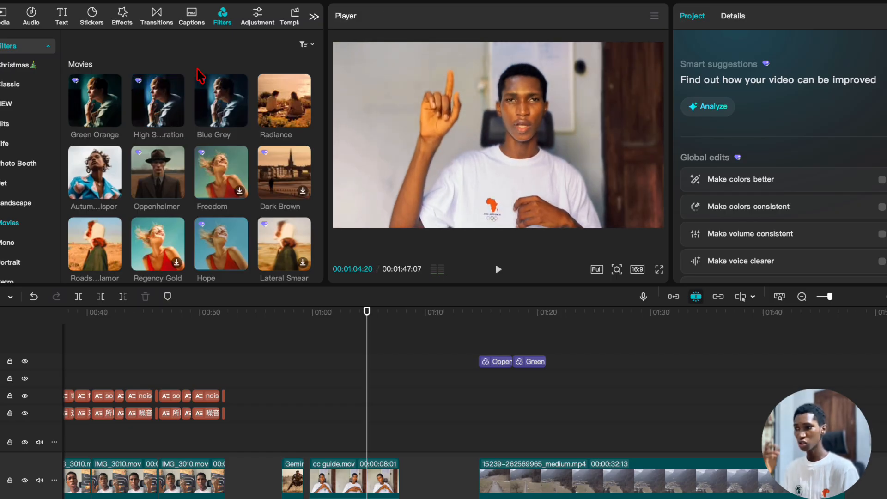
Step: Add a custom adjustment layer at 00:01:20:18, directly after the Green Orange filter's end
click(545, 328)
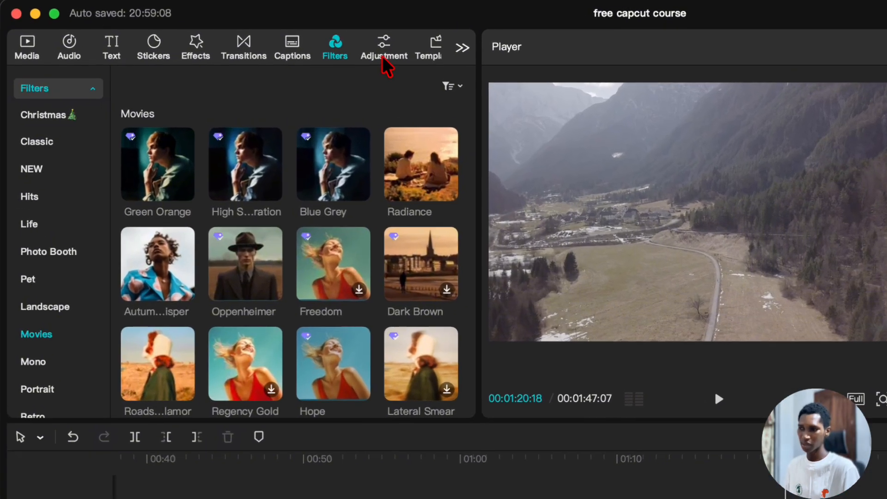
click(257, 24)
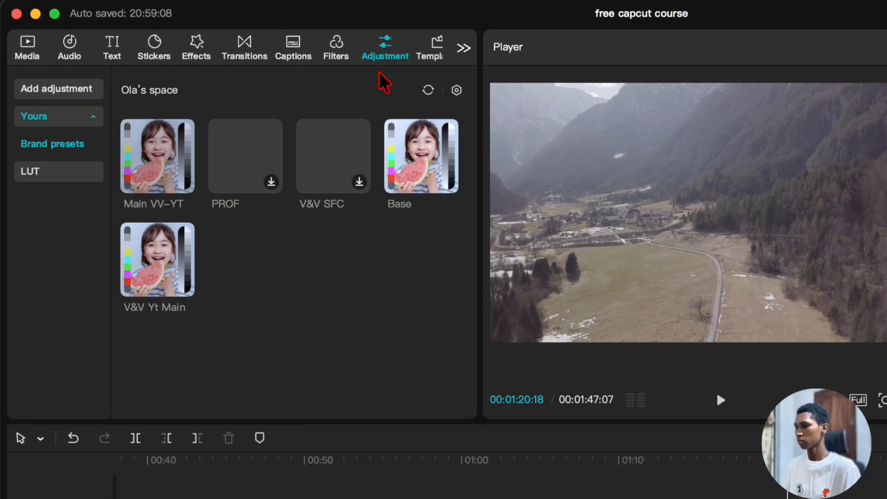
click(72, 121)
click(78, 92)
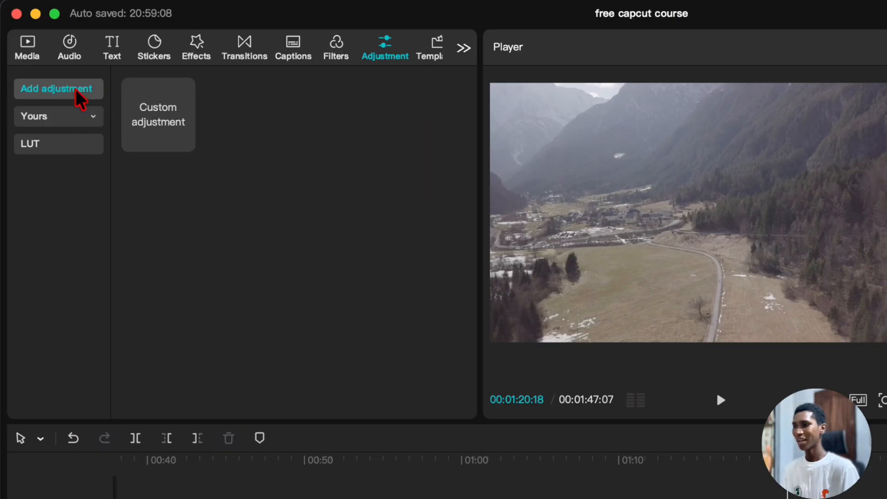
click(184, 140)
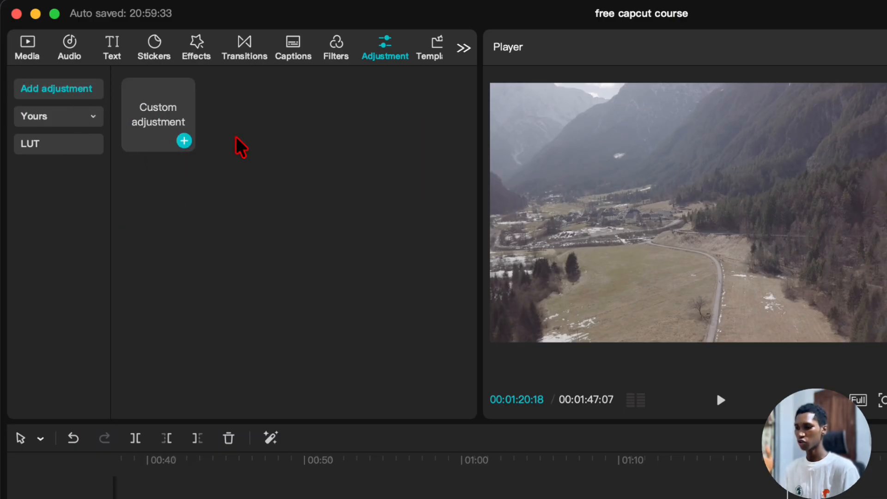
drag(867, 498, 606, 381)
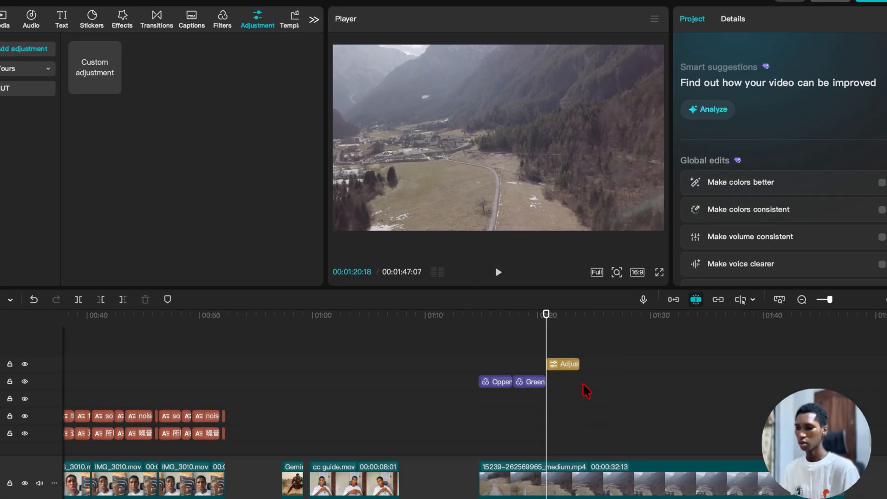
Step: Set the saturation of the new adjustment layer to 10
click(564, 366)
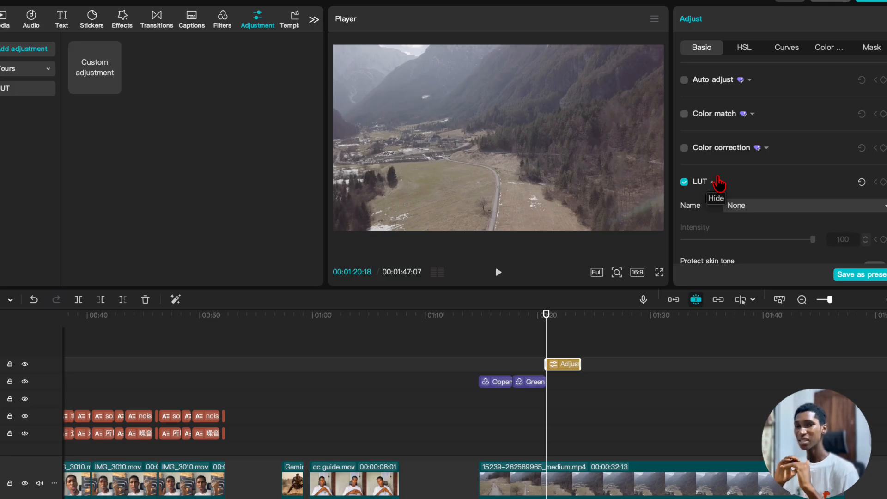
scroll(718, 184, down, 5)
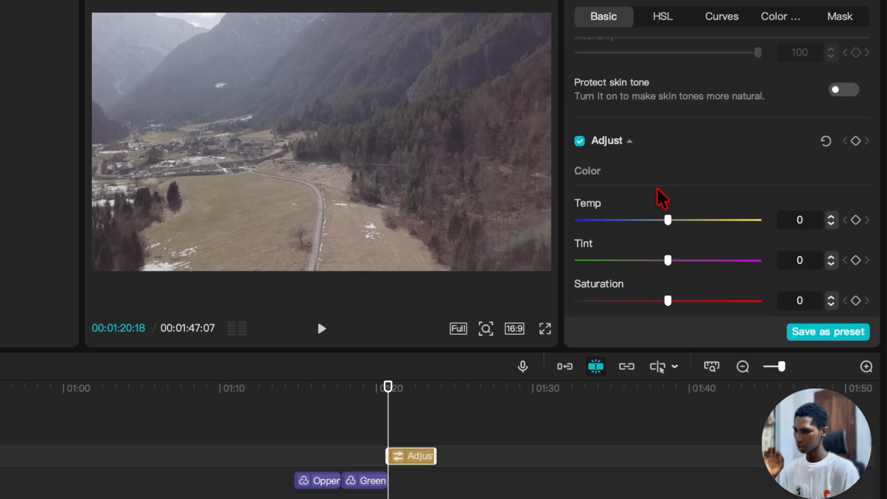
scroll(667, 222, down, 1)
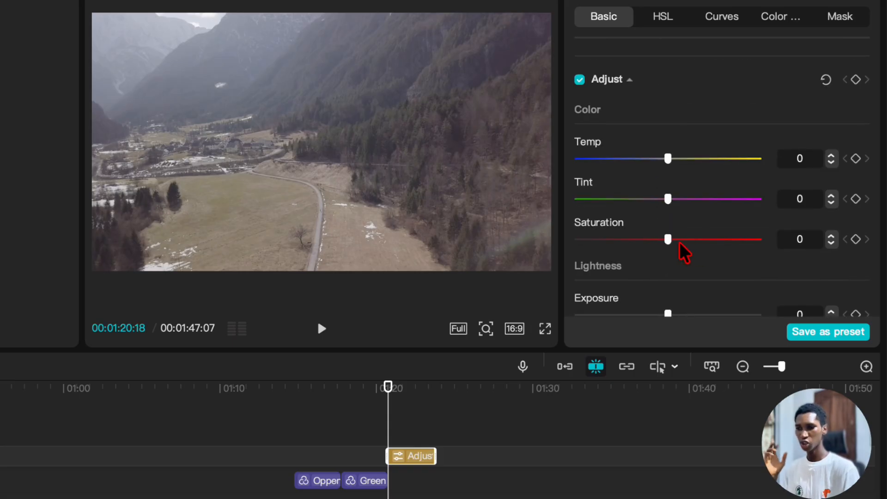
click(790, 245)
text(1)
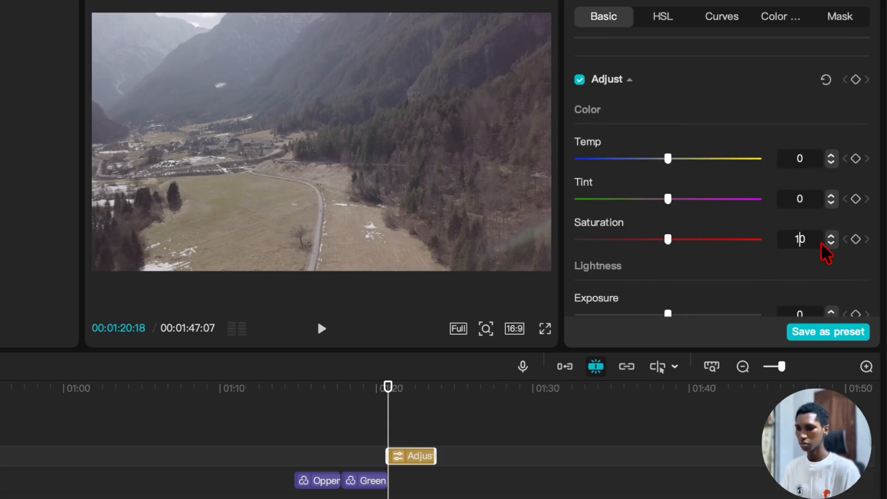
key(Return)
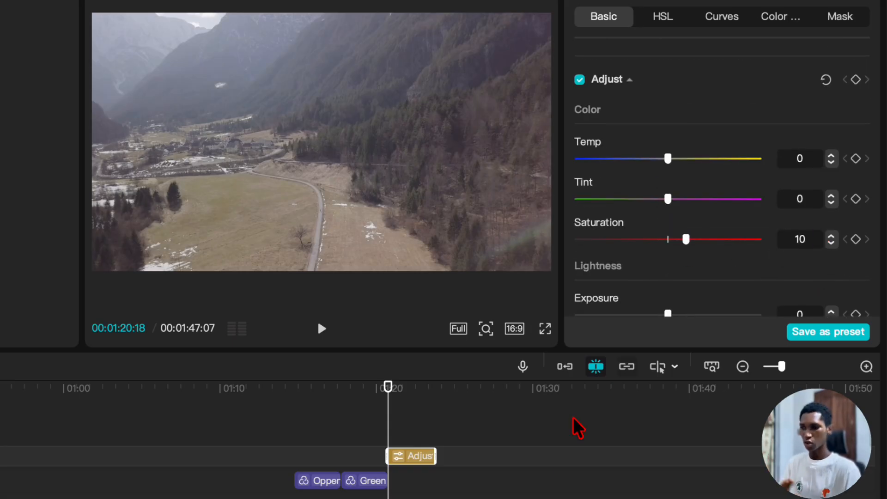
Step: Move the adjustment layer over the cc guide clip and preview the clip at 00:01:06:05
click(411, 427)
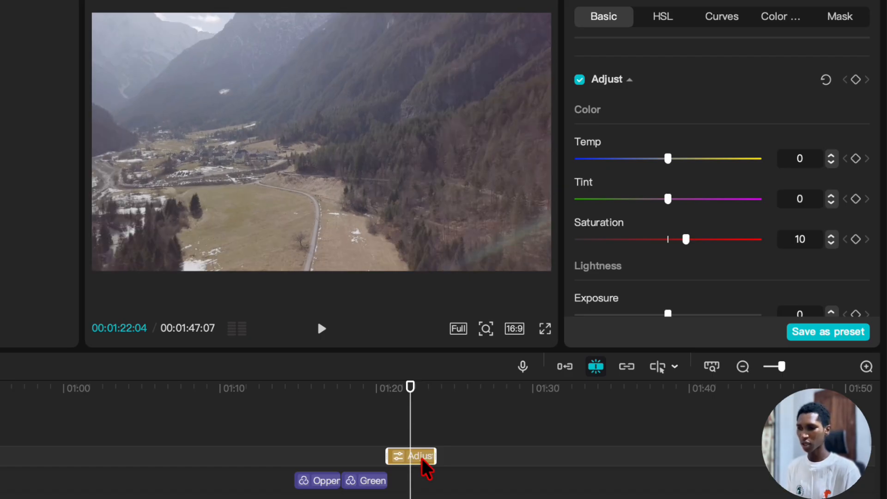
drag(421, 462, 168, 459)
click(163, 425)
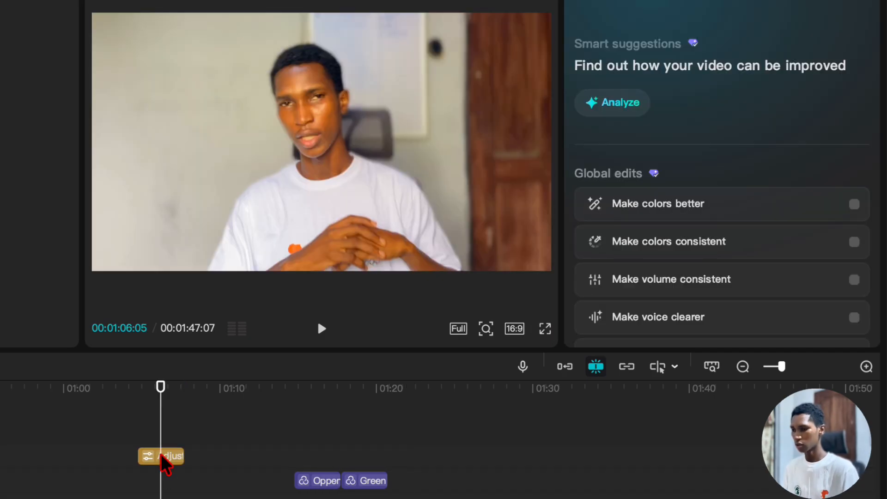
Step: Reset the adjustment layer's saturation to 0 for comparison and set it back to 10
click(164, 458)
scroll(703, 242, down, 8)
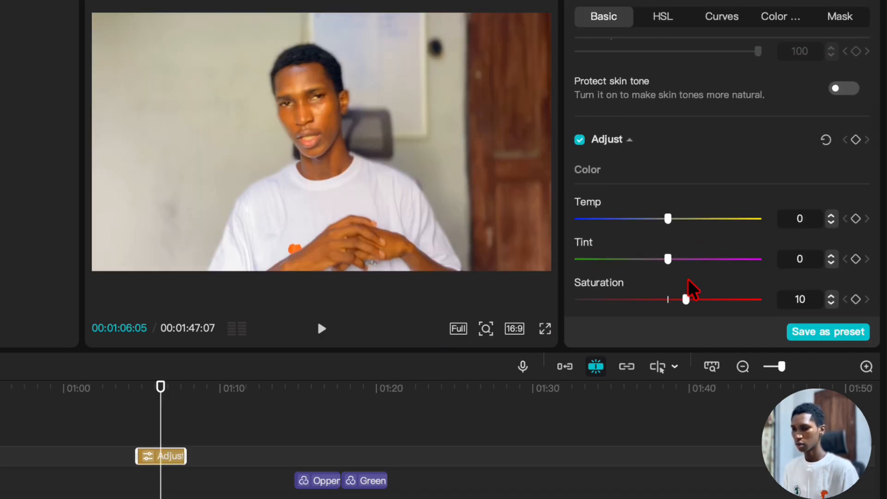
drag(686, 300, 669, 300)
scroll(739, 254, down, 3)
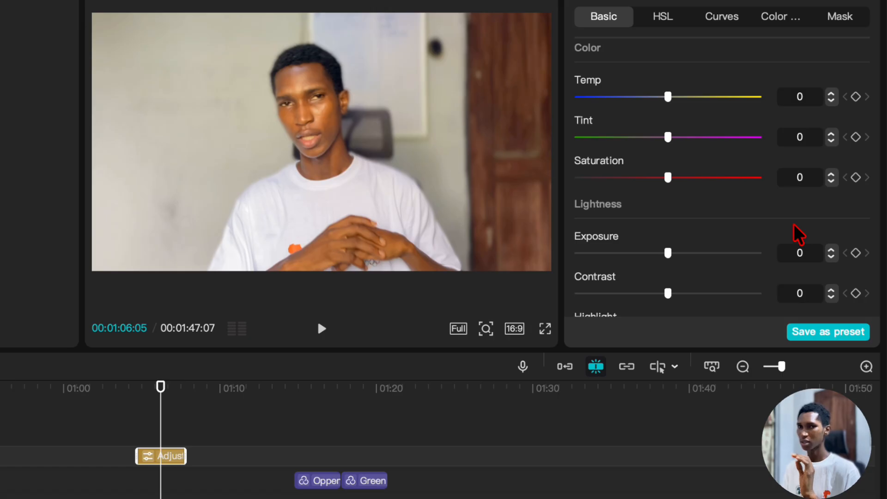
click(800, 178)
text(10)
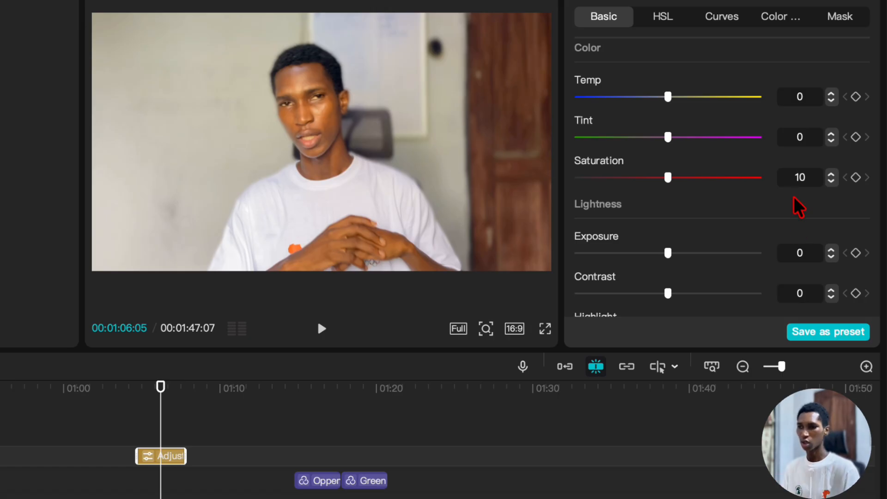
key(Return)
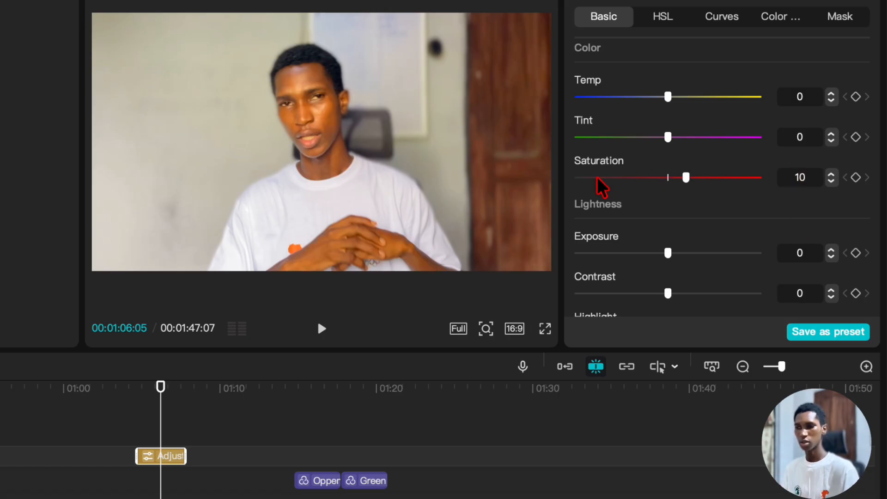
Step: Set the adjustment layer's colour temperature to -10
click(797, 95)
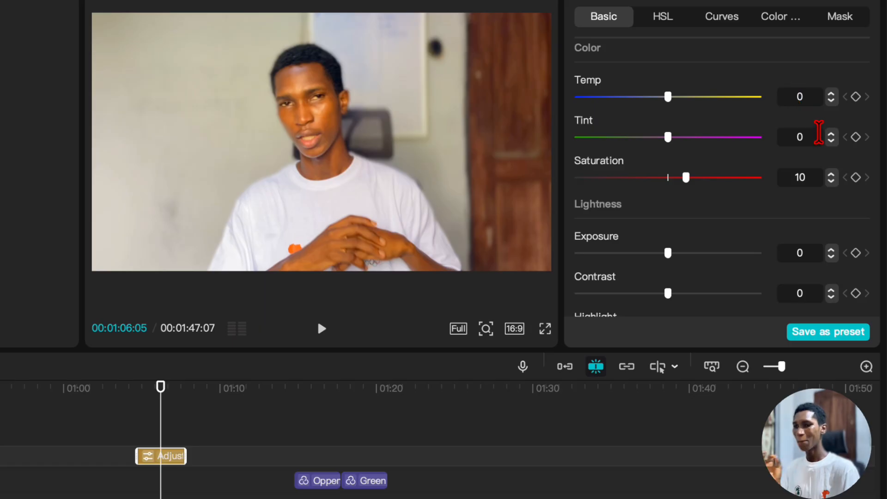
text(1)
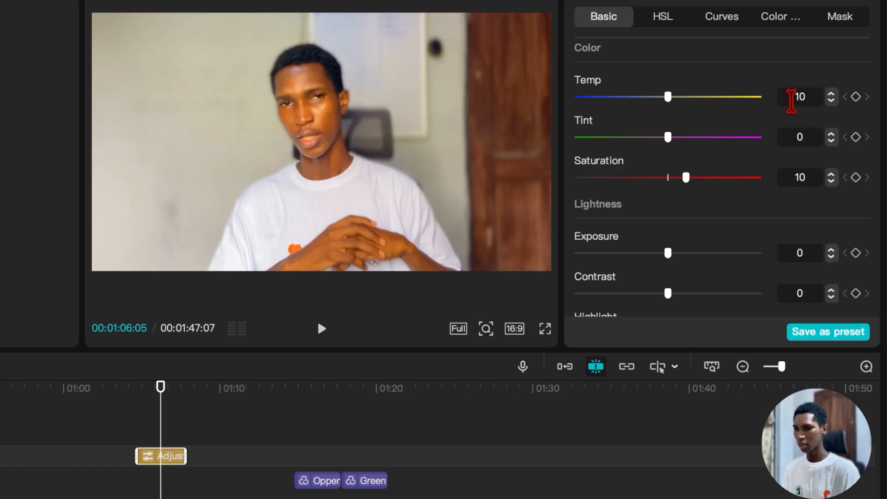
text(-)
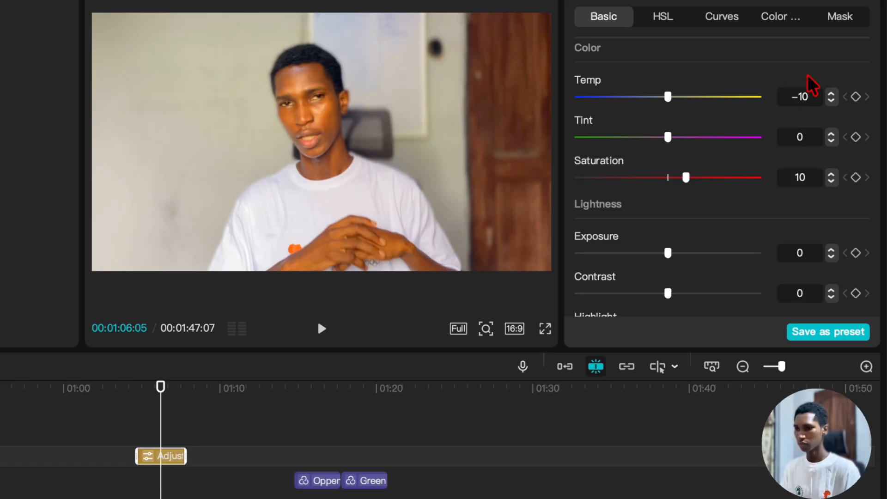
key(Return)
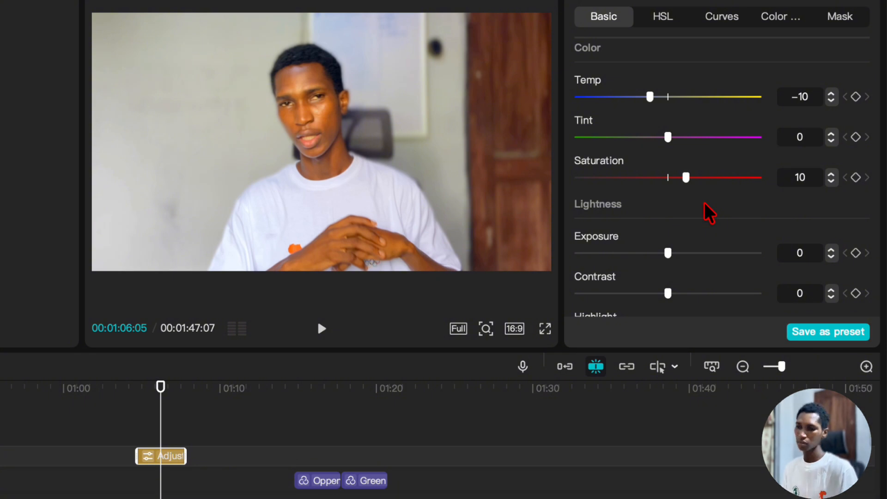
Step: Try small exposure changes on the adjustment layer, both brighter and down to -2, and return the exposure to 0
scroll(709, 213, down, 3)
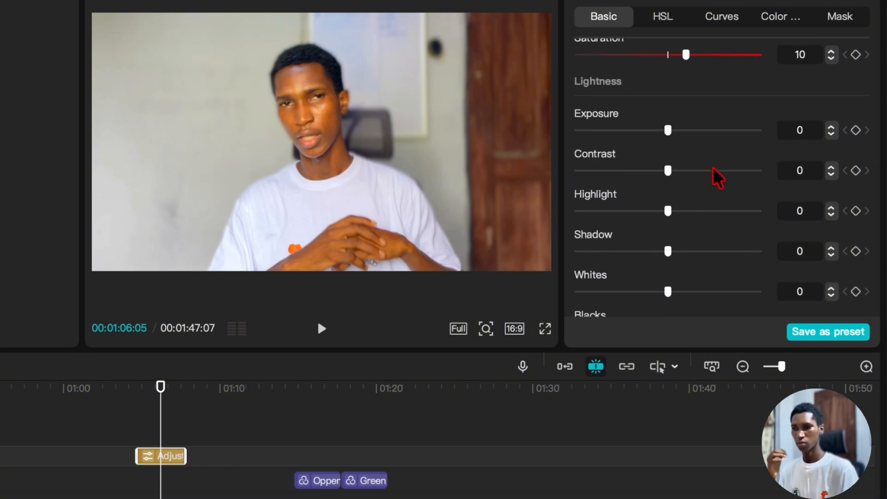
click(831, 128)
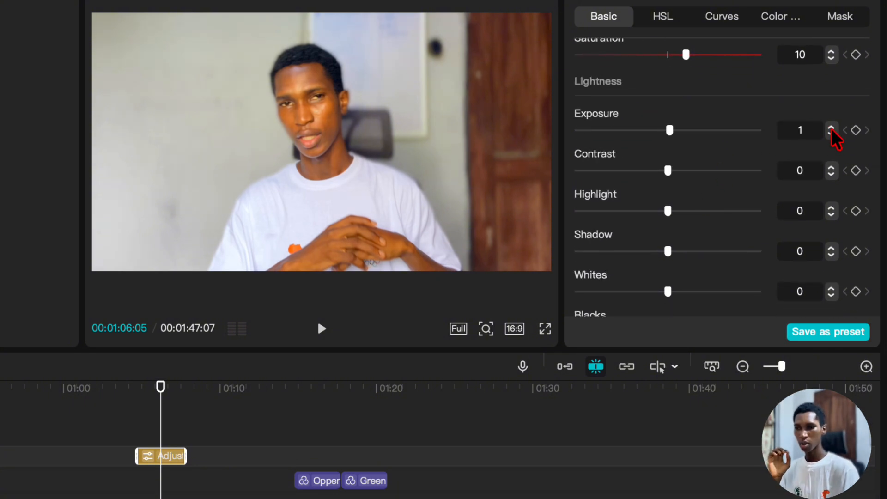
click(831, 128)
click(832, 133)
click(832, 133)
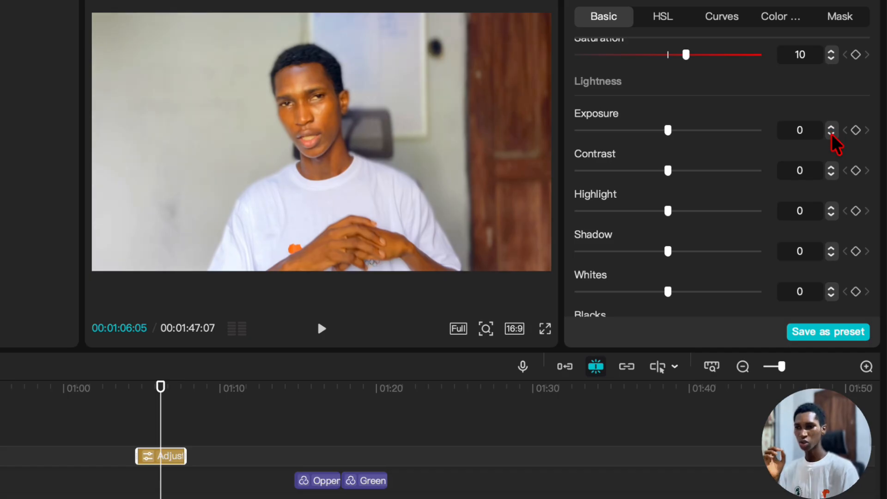
click(831, 134)
click(831, 134)
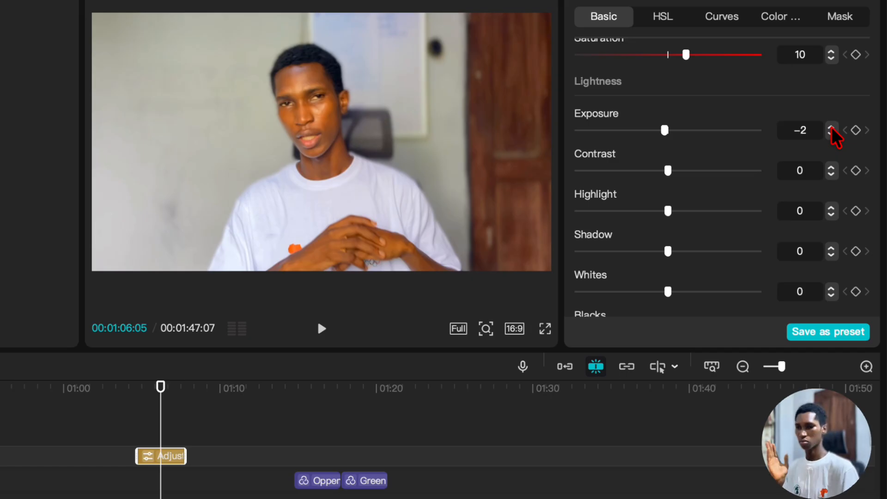
click(832, 128)
click(831, 127)
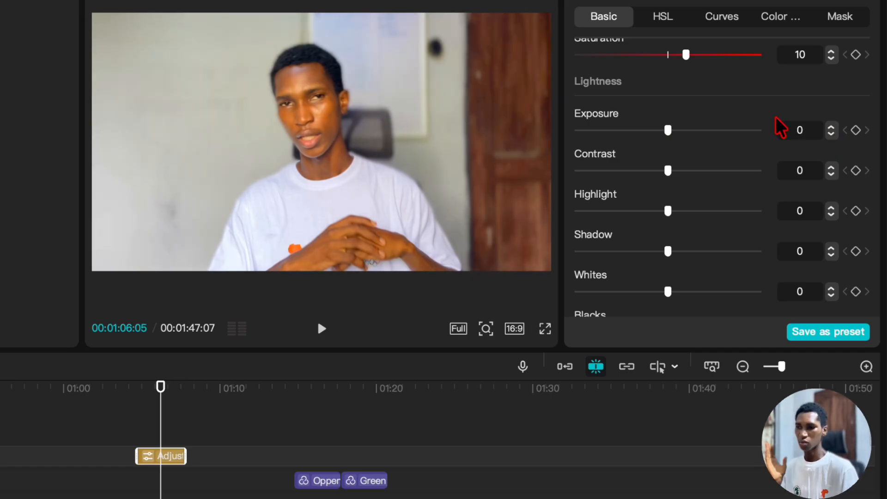
Step: Try a slightly higher contrast on the adjustment layer and return the contrast to 0
click(831, 168)
click(831, 168)
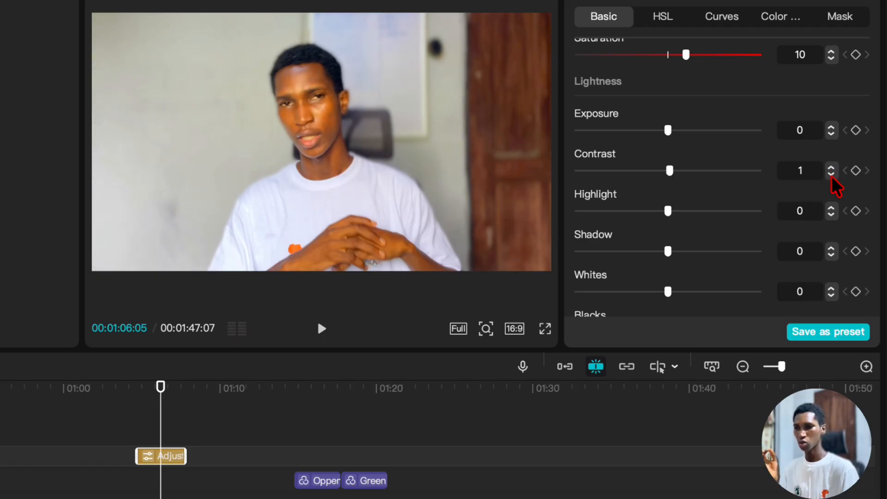
click(831, 174)
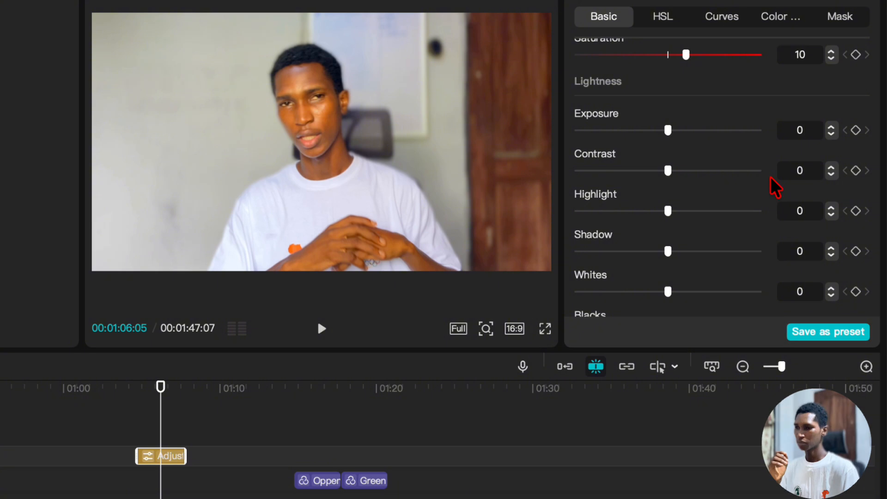
Step: Set the adjustment layer's Sharpen effect to 30 and its Vignette to 1
scroll(774, 187, down, 5)
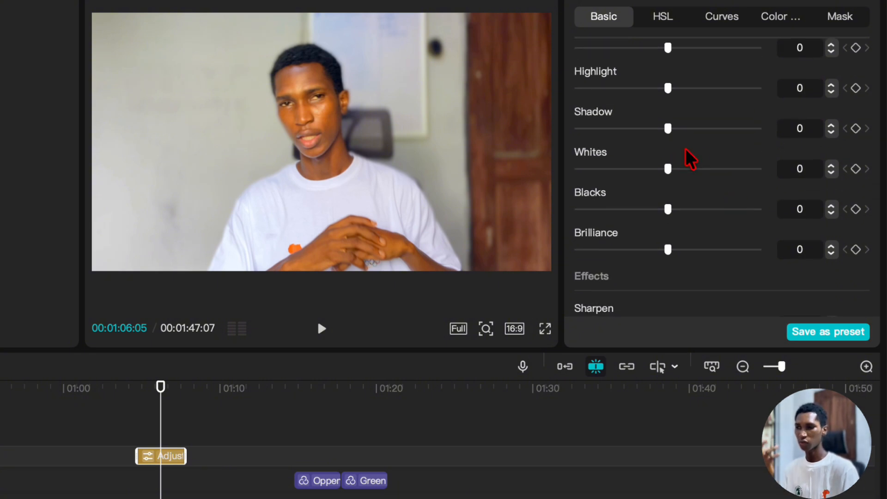
scroll(686, 154, down, 4)
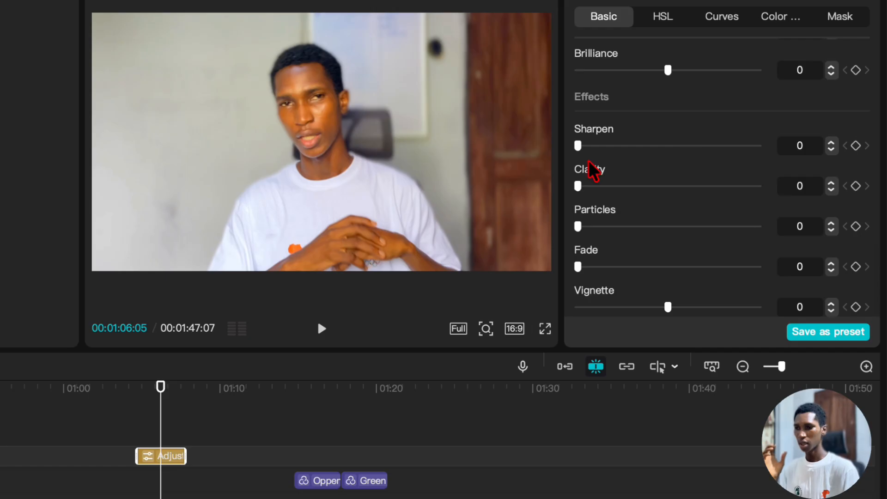
click(630, 146)
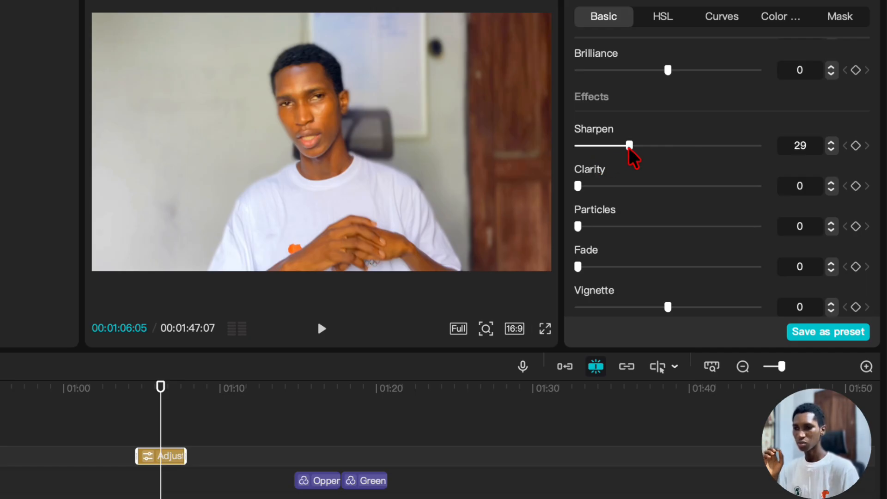
click(830, 141)
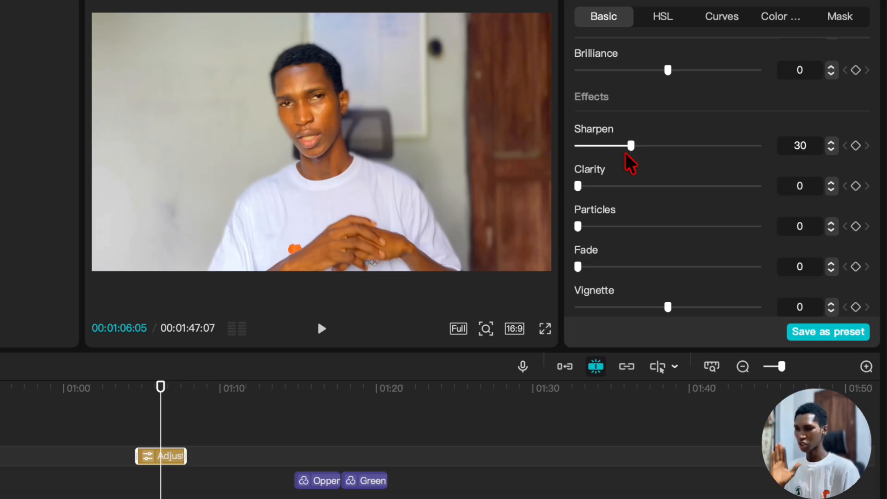
drag(595, 187, 559, 203)
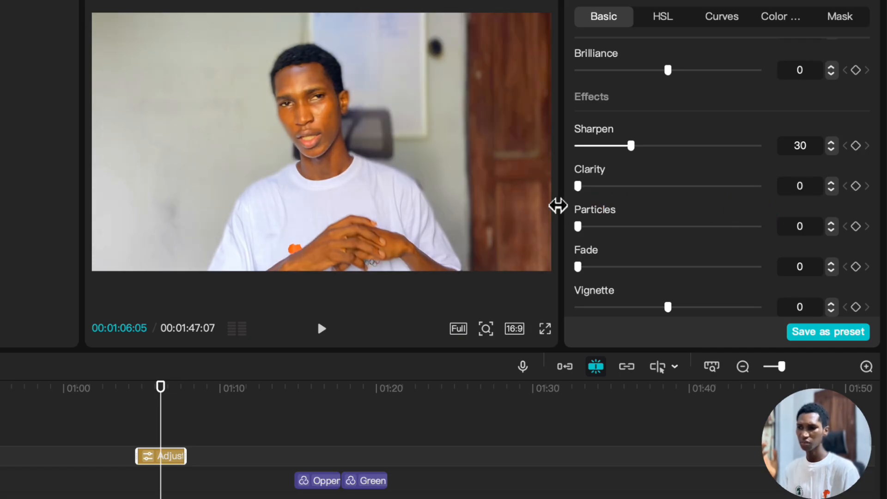
click(831, 303)
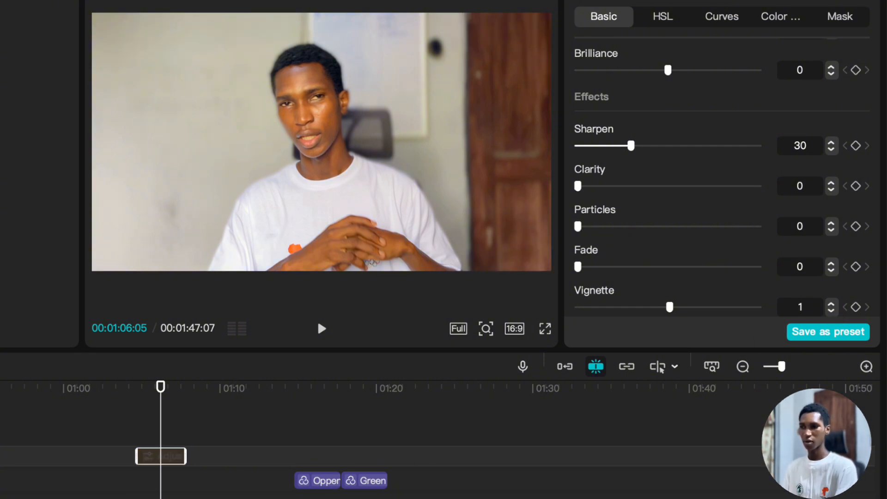
key(v)
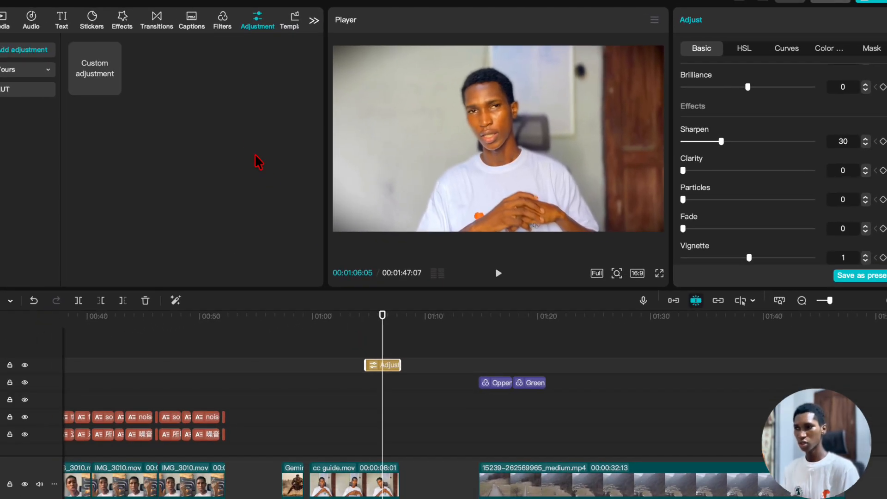
Step: Compare the filtered mountain road footage at 00:01:16:10 with the graded cc guide clip at 00:01:05:16
click(219, 21)
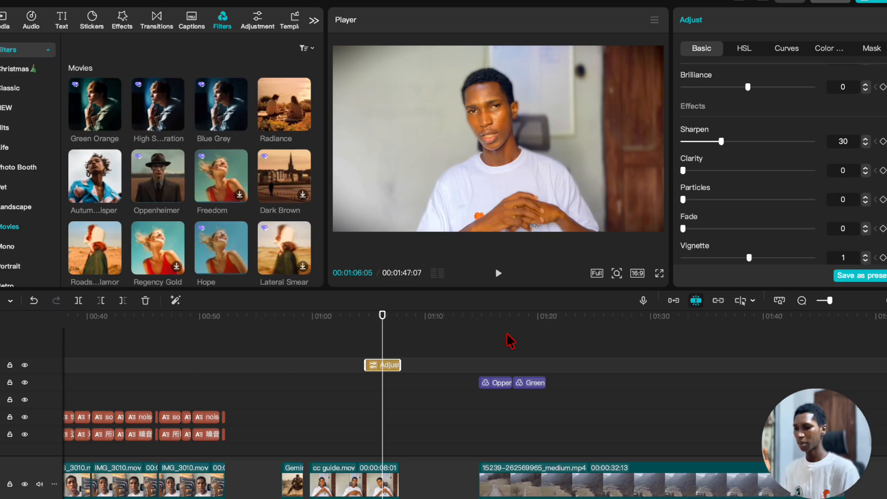
drag(511, 341, 497, 366)
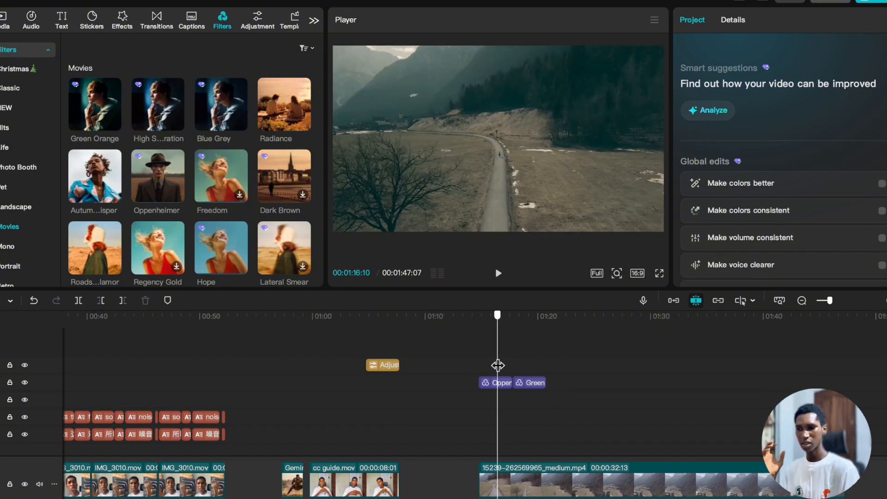
click(376, 340)
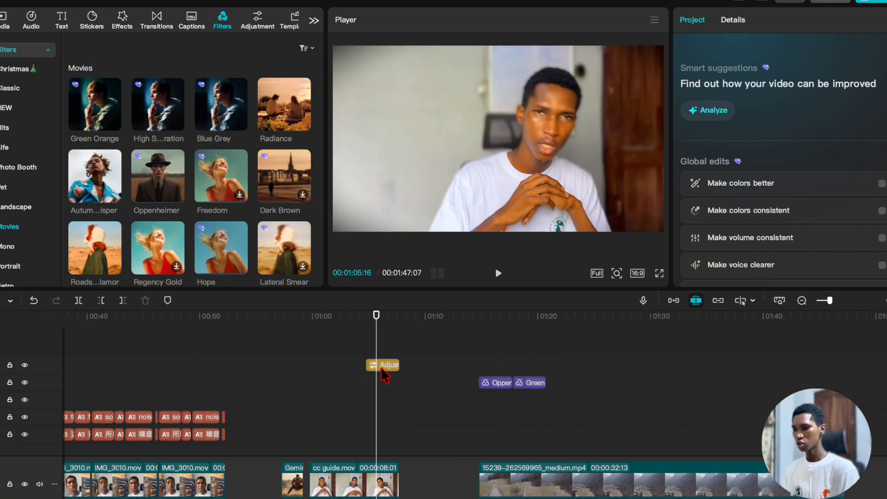
Step: Copy the adjustment layer above the cc guide clip, paste it over the mountain road footage at 00:01:20:18, and preview it
click(383, 366)
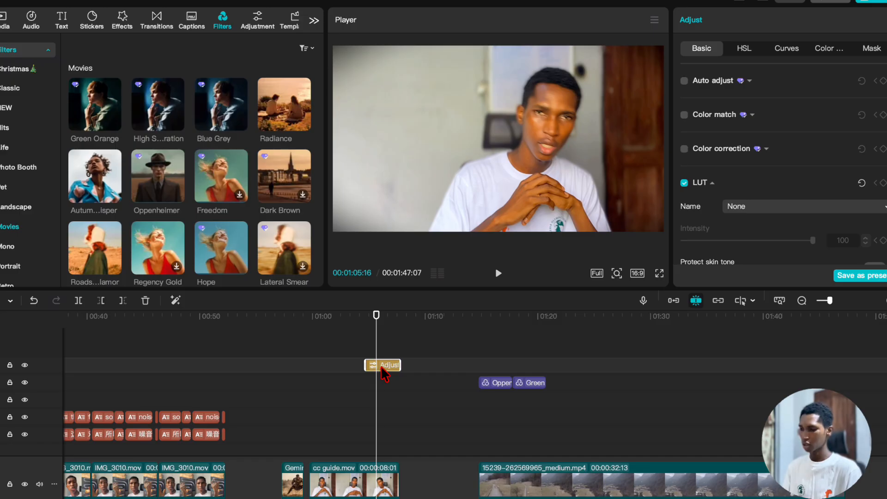
click(546, 335)
key(super+v)
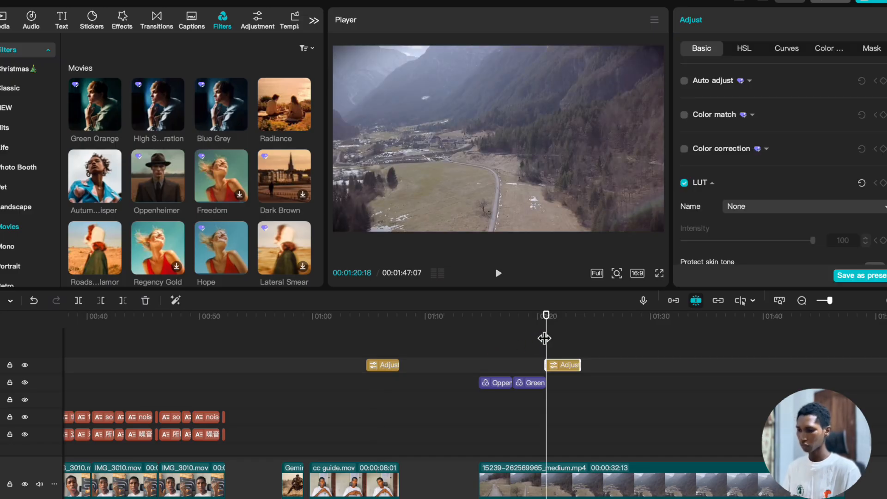
drag(546, 338, 568, 348)
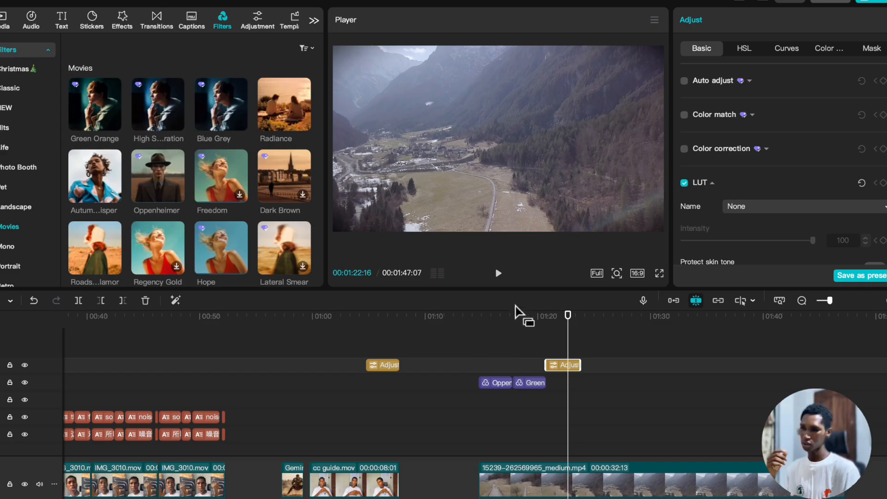
Step: Preview the mountain footage at 00:01:23:18 and turn the copied adjustment layer's LUT option off and back on
click(581, 326)
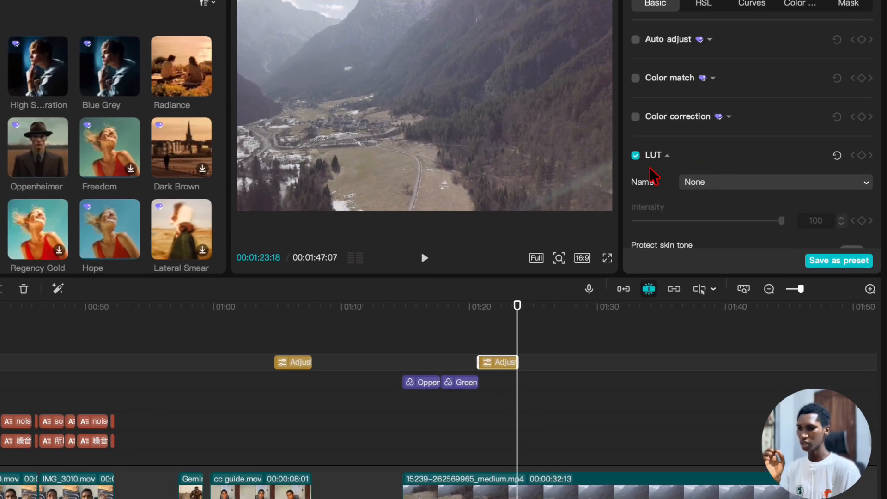
click(637, 156)
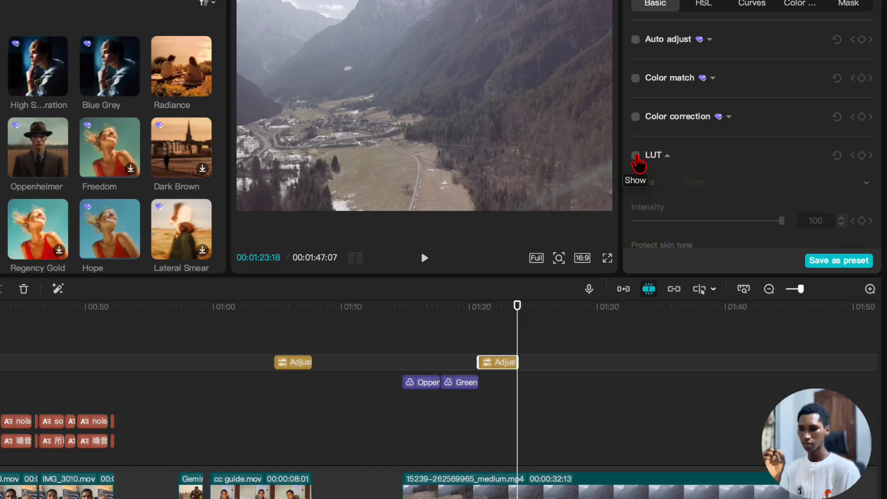
click(637, 157)
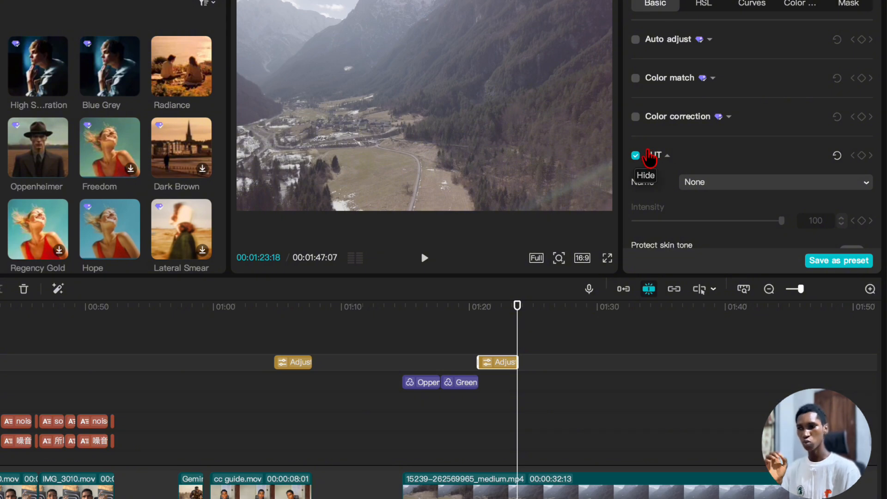
Step: Switch to the browser, look through the freshluts.com home page and its featured LUTs, and open the LUT collection
key(ctrl+Up)
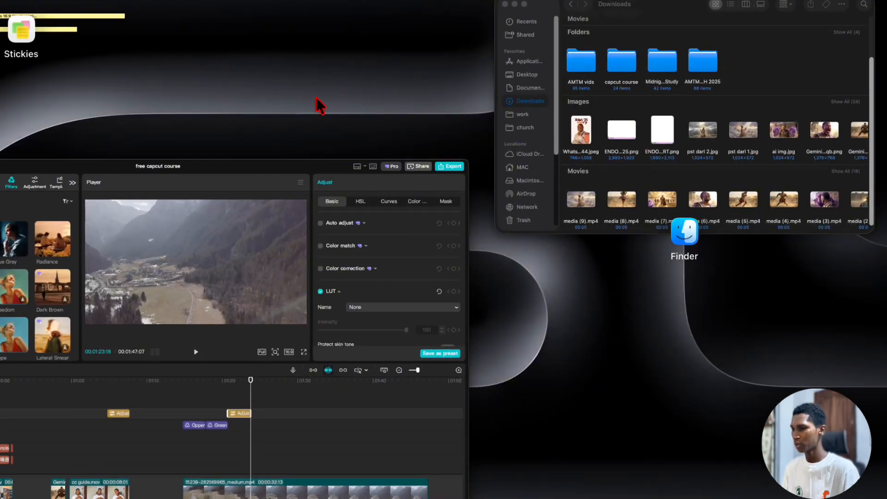
click(230, 2)
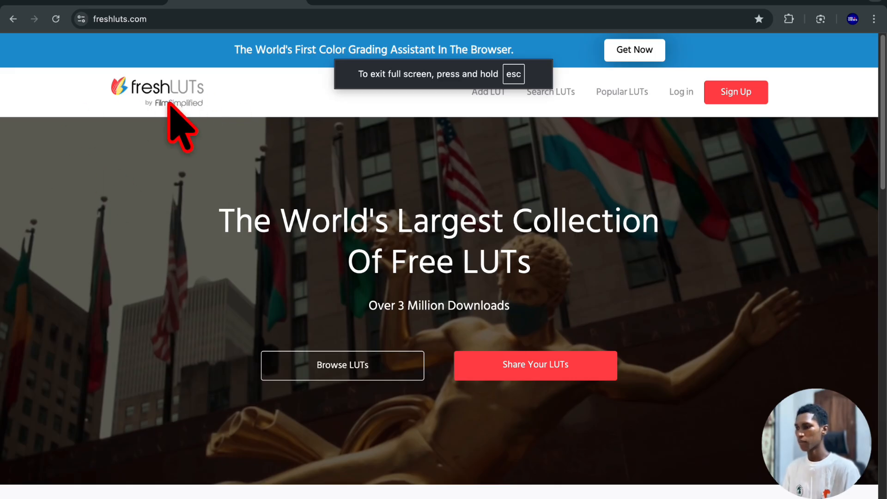
scroll(391, 124, down, 12)
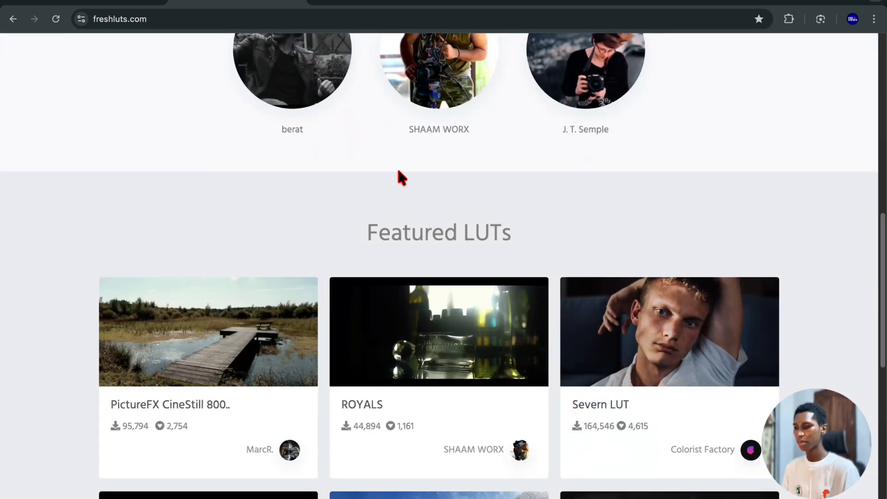
scroll(400, 179, up, 12)
scroll(401, 176, down, 9)
scroll(400, 178, down, 5)
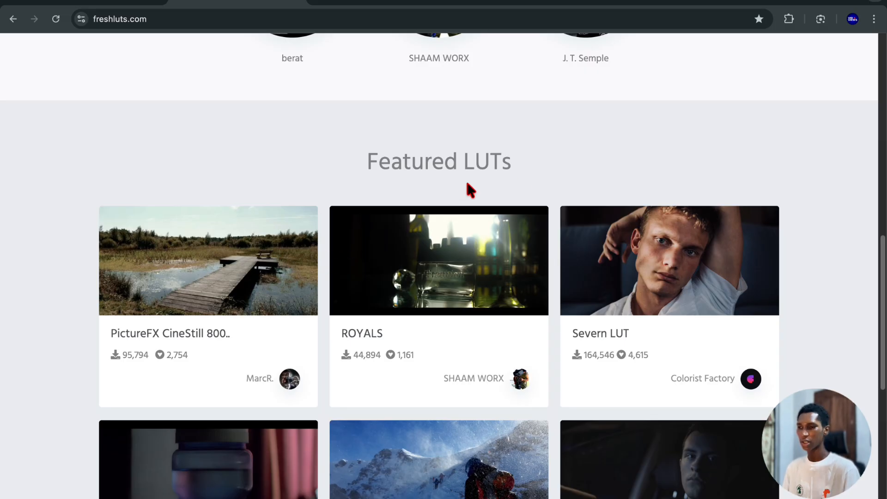
scroll(293, 254, up, 10)
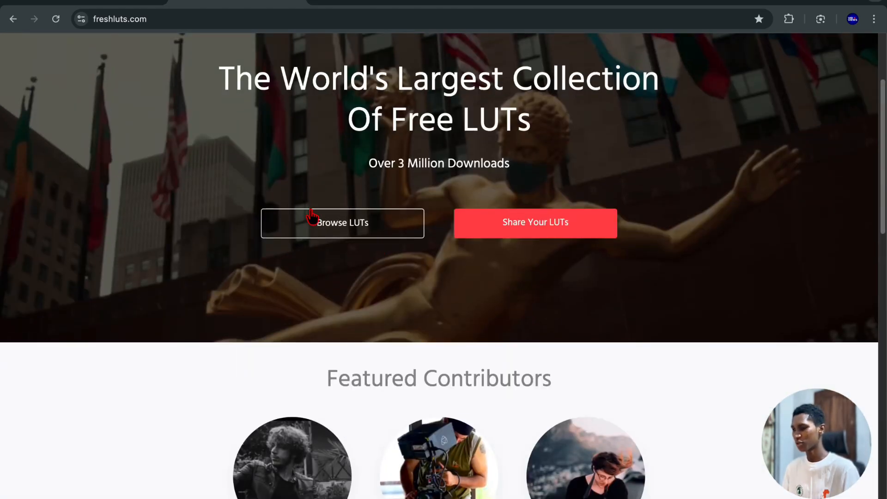
click(350, 224)
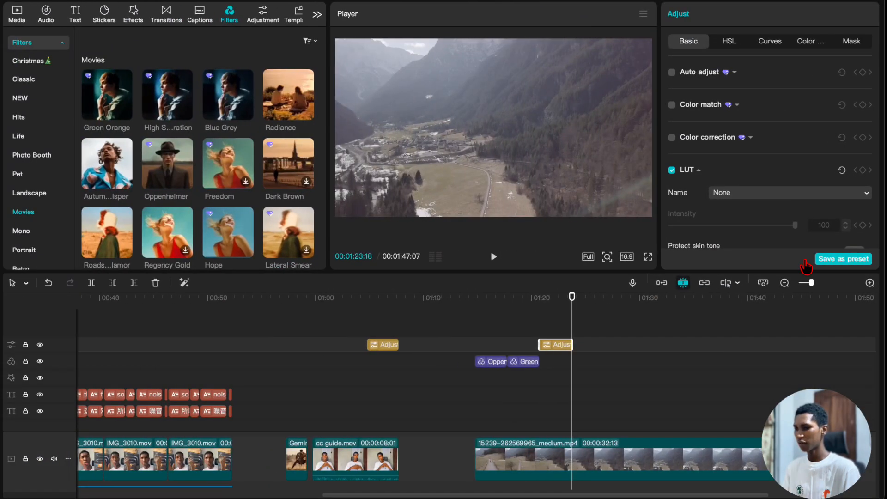
Step: Switch to CapCut, apply the cannon_cool_corr LUT to the adjustment layer over the mountain footage, and preview it at 00:01:22:08
click(608, 316)
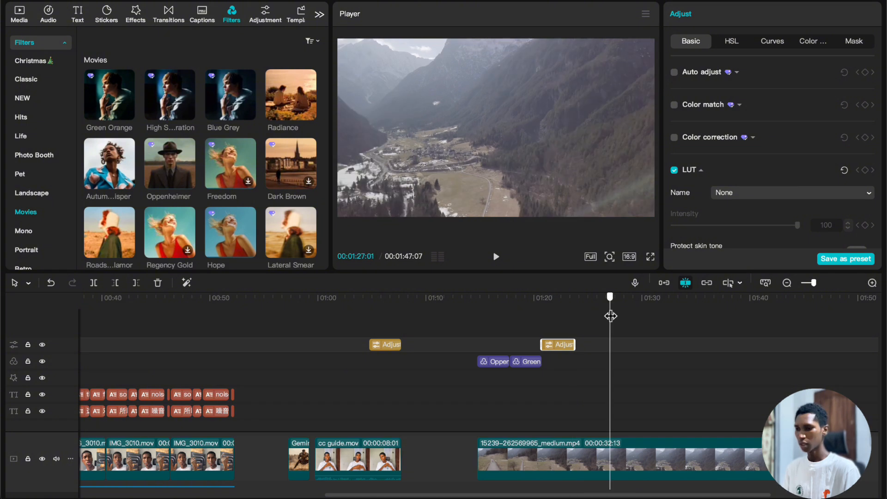
click(788, 197)
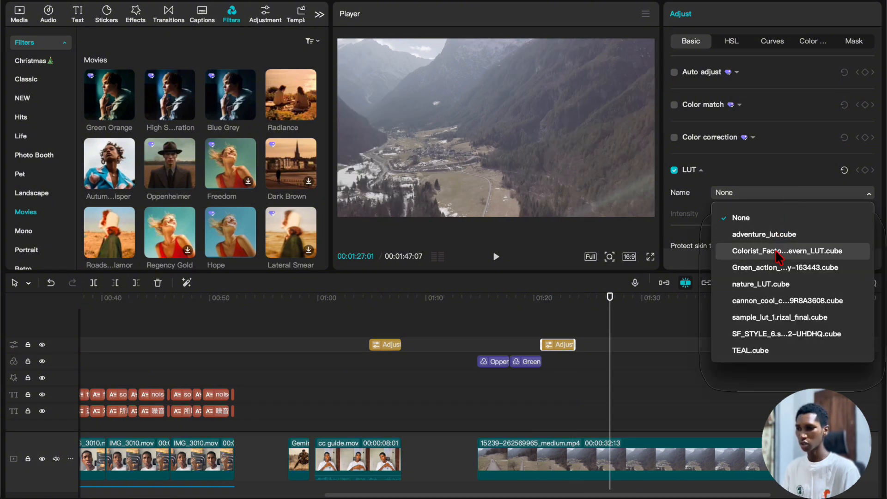
click(780, 304)
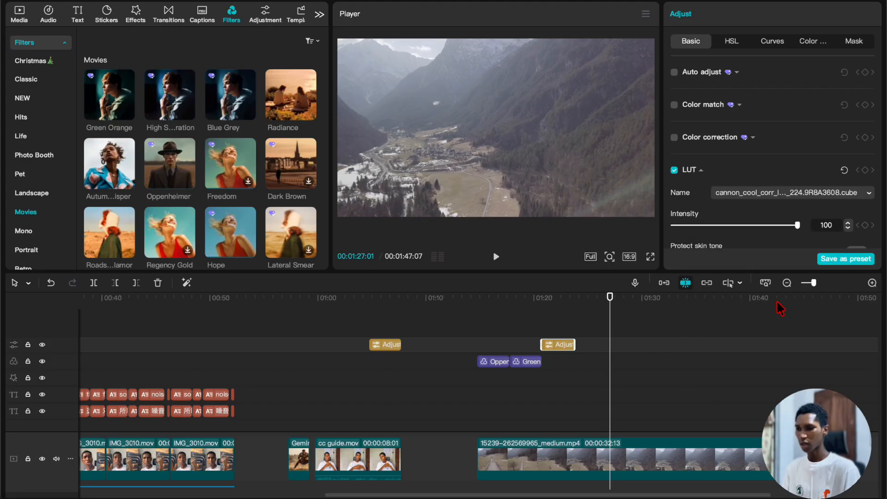
click(769, 192)
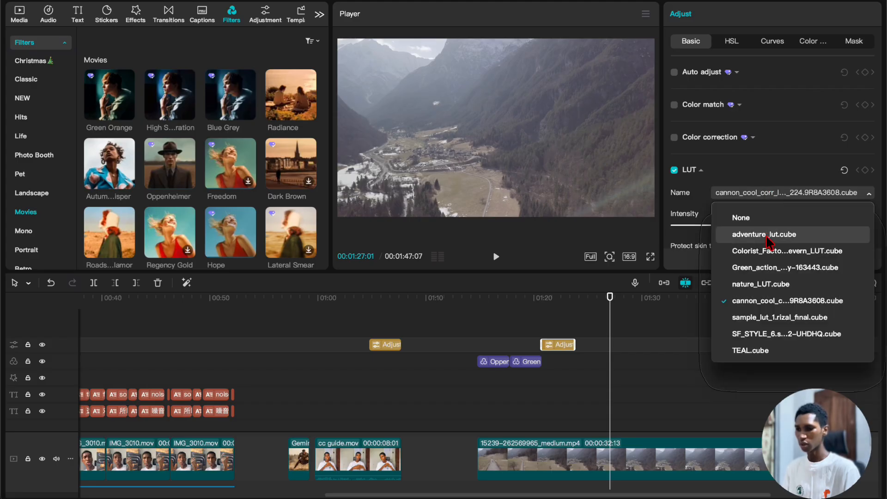
click(559, 306)
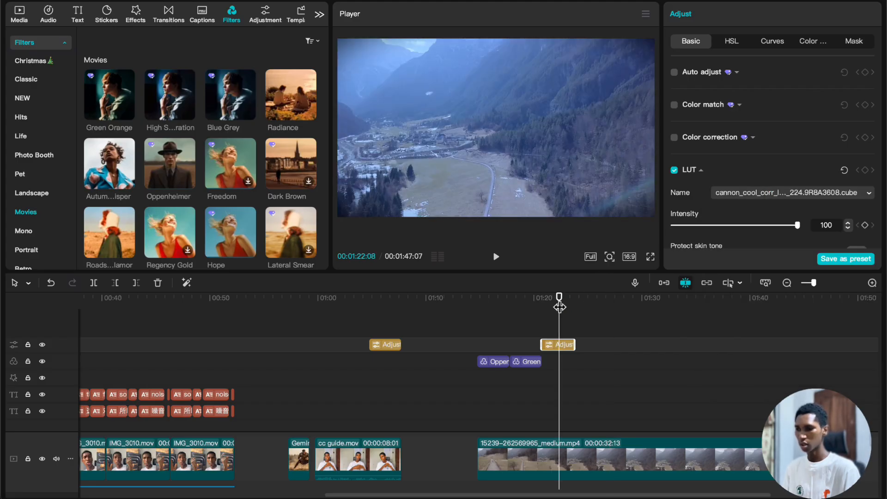
click(749, 193)
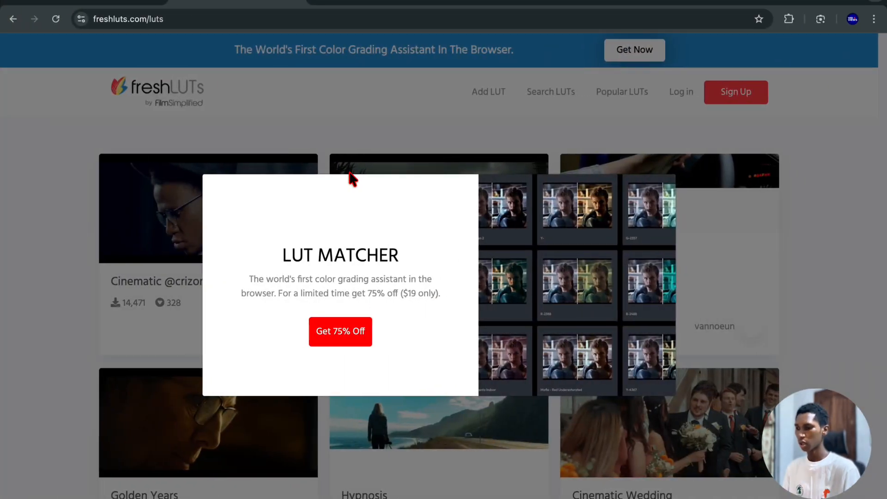
Step: On the freshLUTs site, dismiss the LUT Matcher promotion, look through the LUT collection, and open the popular LUTs page
click(804, 131)
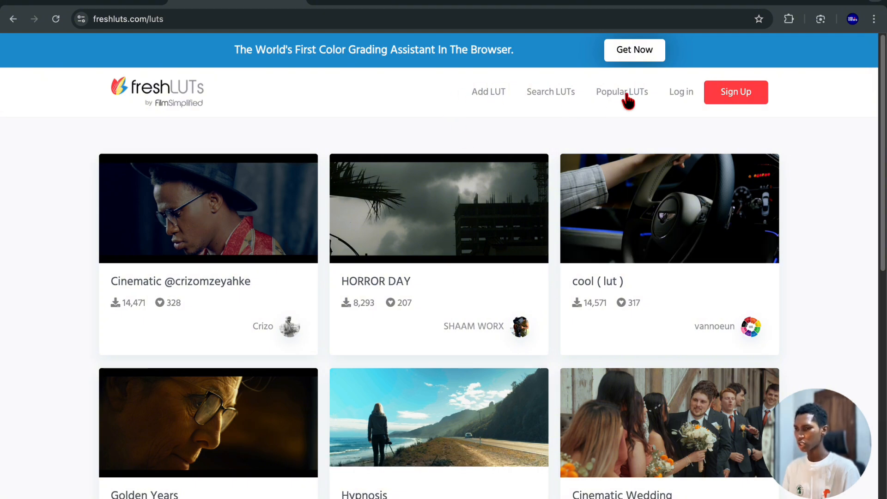
scroll(410, 180, down, 15)
scroll(410, 181, up, 15)
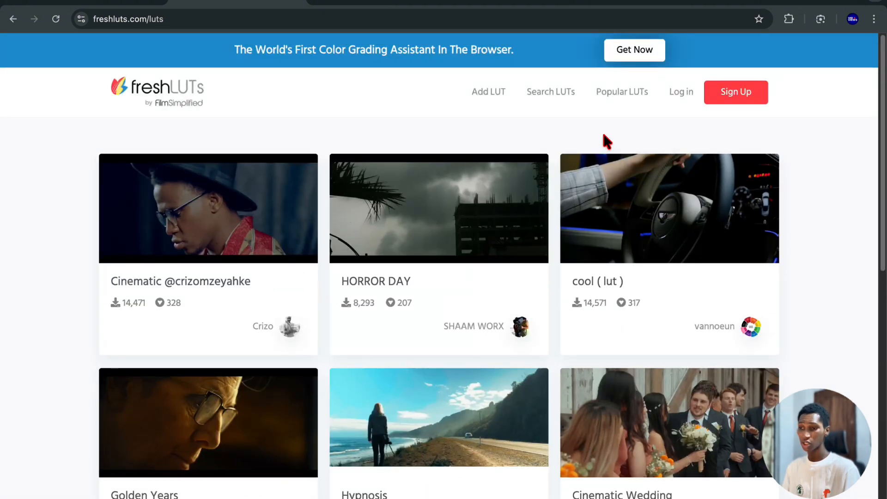
click(618, 93)
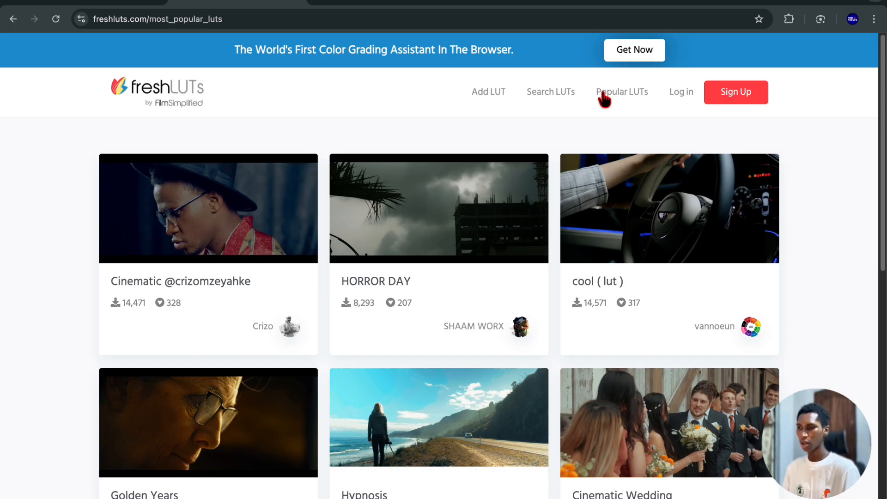
Step: Open the LUT search page on the freshLUTs site and look through the available Style options without choosing one
click(543, 95)
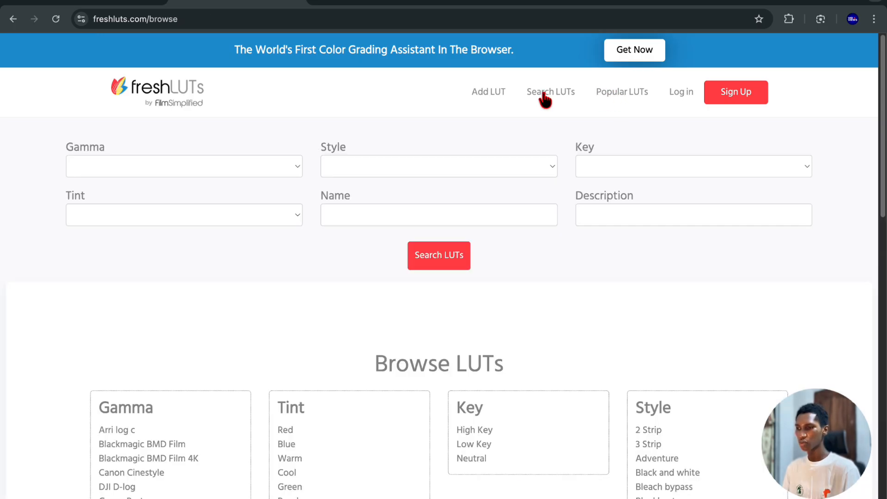
click(395, 165)
scroll(384, 354, down, 6)
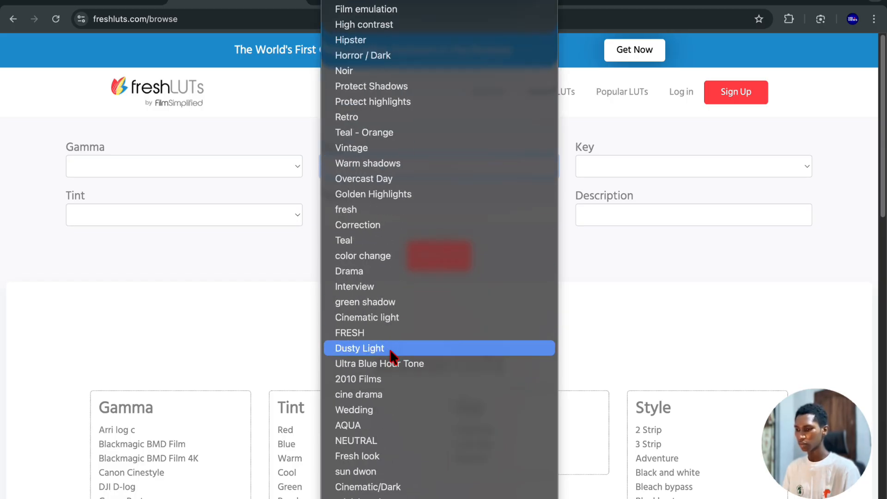
scroll(390, 355, up, 3)
click(635, 294)
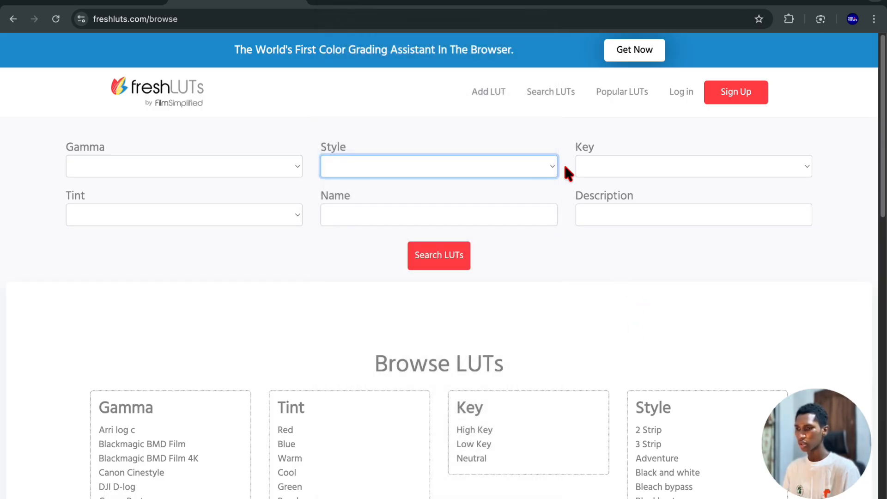
Step: Request the popular LUTs page and look through the Browse LUTs lists of gamma, tint, key and style categories
click(618, 95)
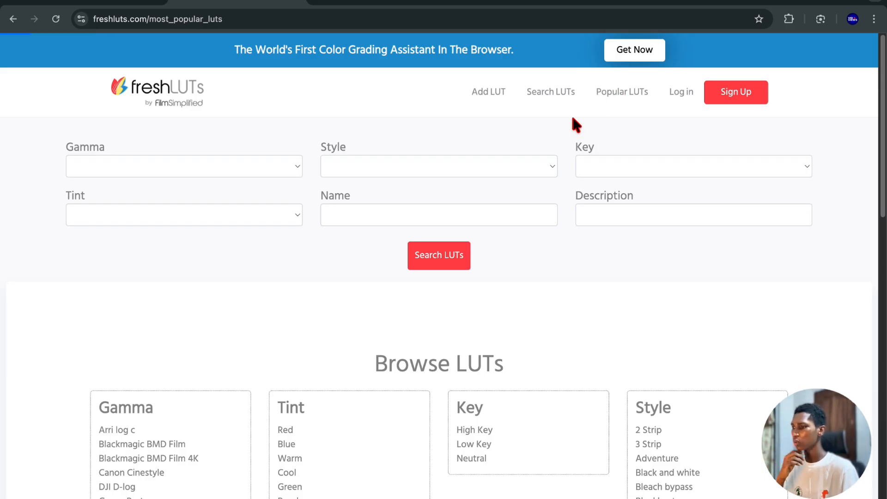
scroll(605, 110, down, 8)
scroll(384, 252, up, 5)
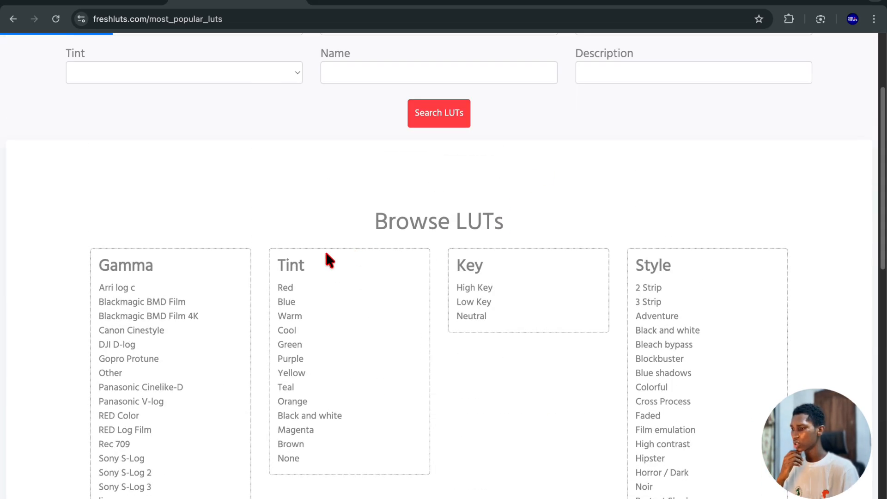
scroll(543, 291, down, 15)
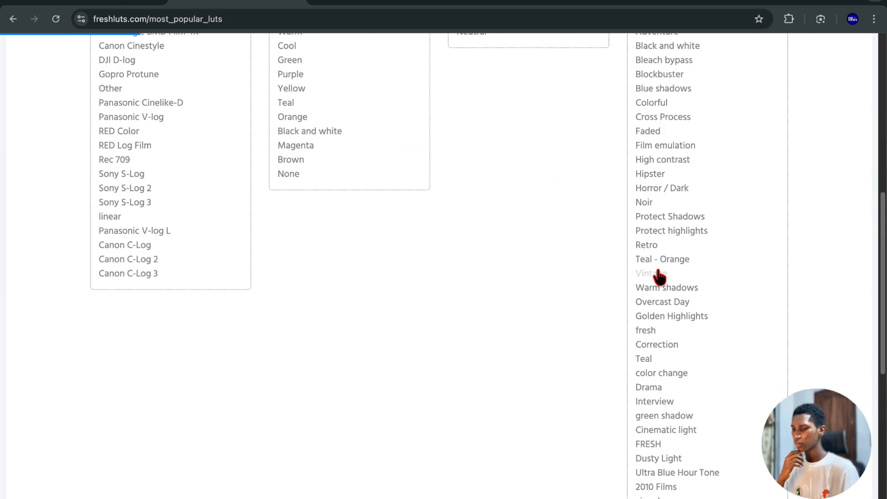
scroll(709, 299, up, 5)
scroll(708, 293, up, 10)
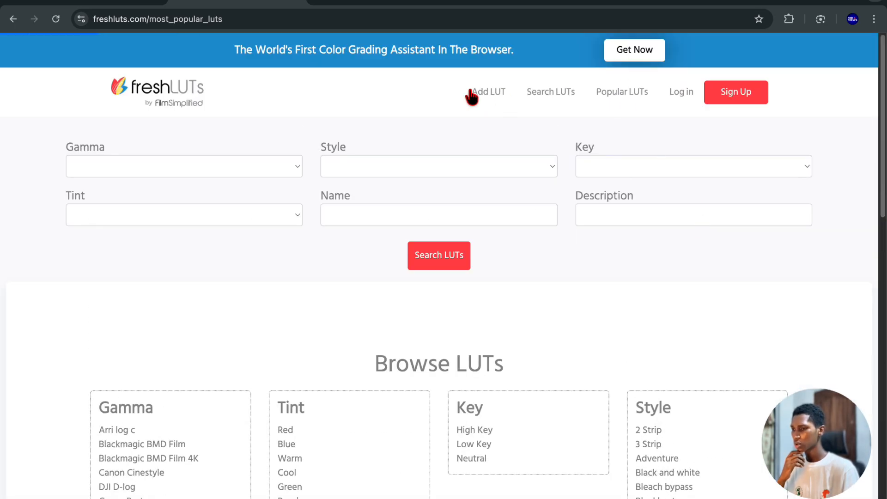
Step: Return to the freshLUTs home page and open the page of the PictureFX CineStill 800T V1.0 LUT
click(487, 93)
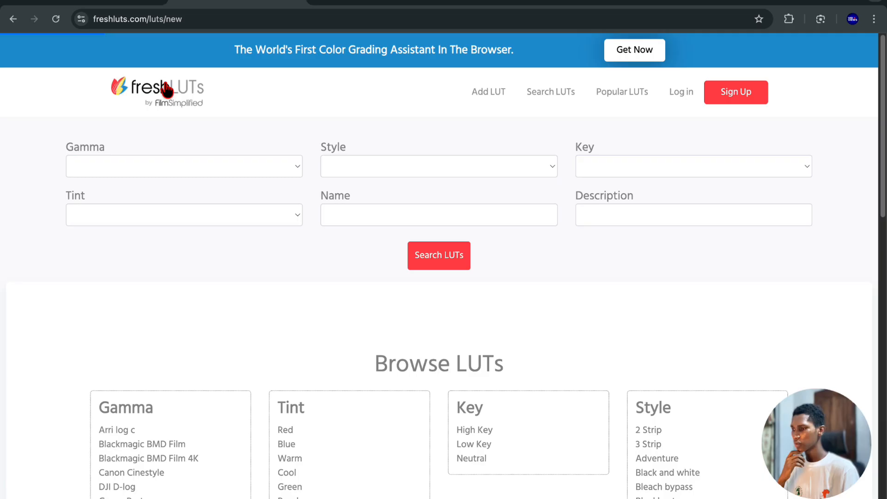
click(149, 93)
scroll(354, 201, down, 5)
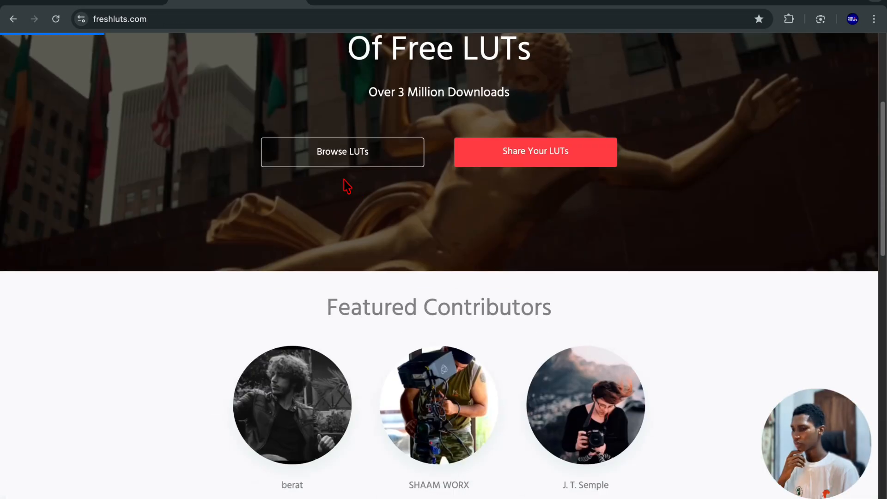
scroll(349, 176, down, 10)
click(170, 202)
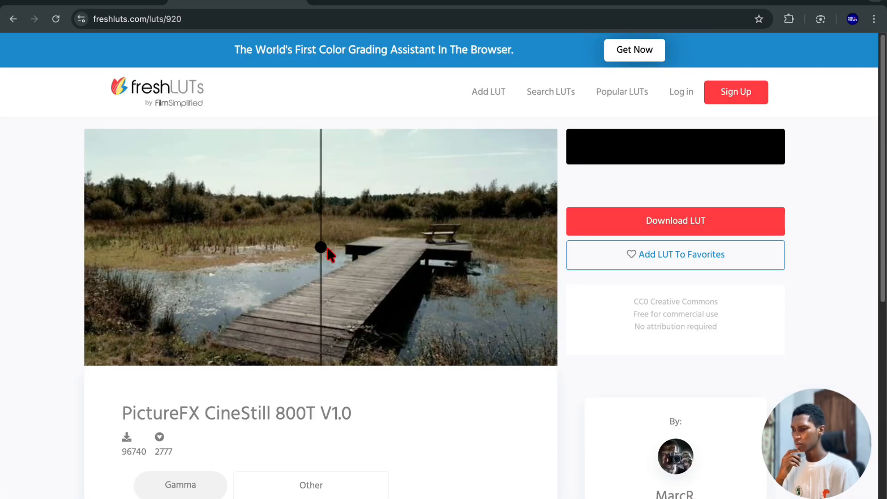
Step: Compare the before and after halves of the PictureFX CineStill 800T V1.0 sample image and read the LUT's details
drag(323, 247, 322, 273)
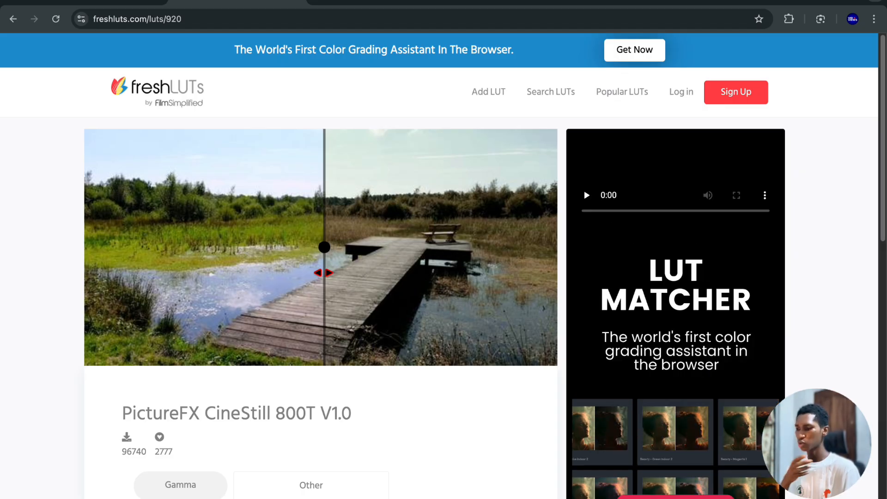
scroll(316, 279, down, 8)
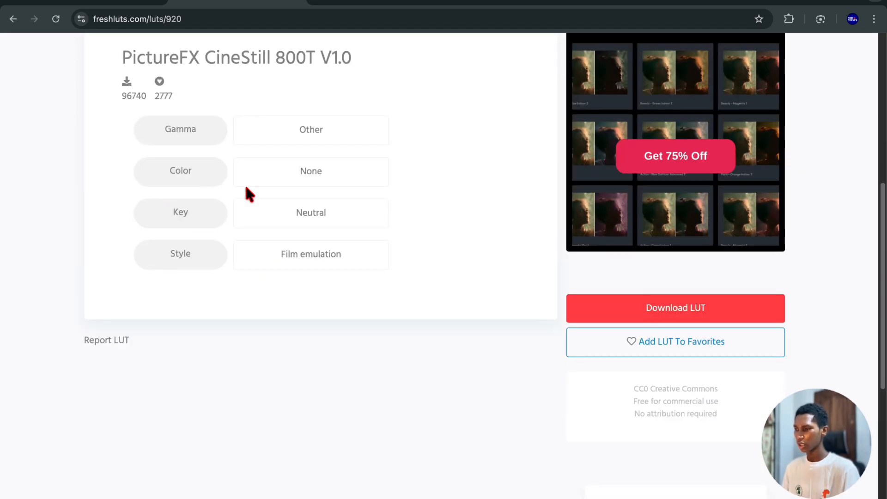
scroll(246, 188, up, 8)
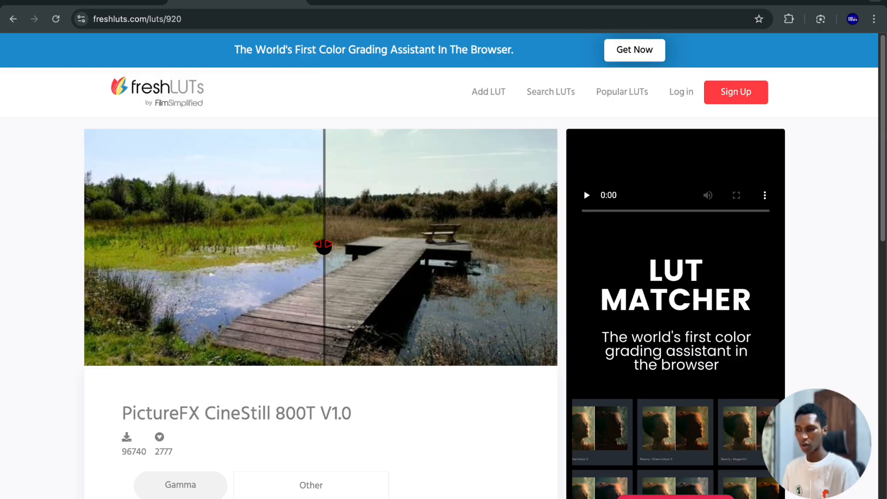
drag(323, 244, 350, 247)
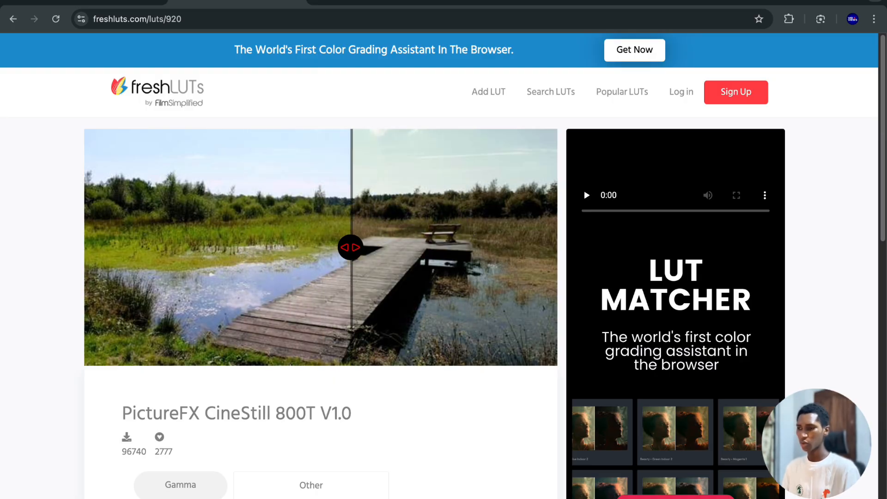
Step: Switch to CapCut and preview the mountain footage at 00:01:18:15 under the filter and at 00:01:21:14 under the adjustment layer
key(ctrl+Right)
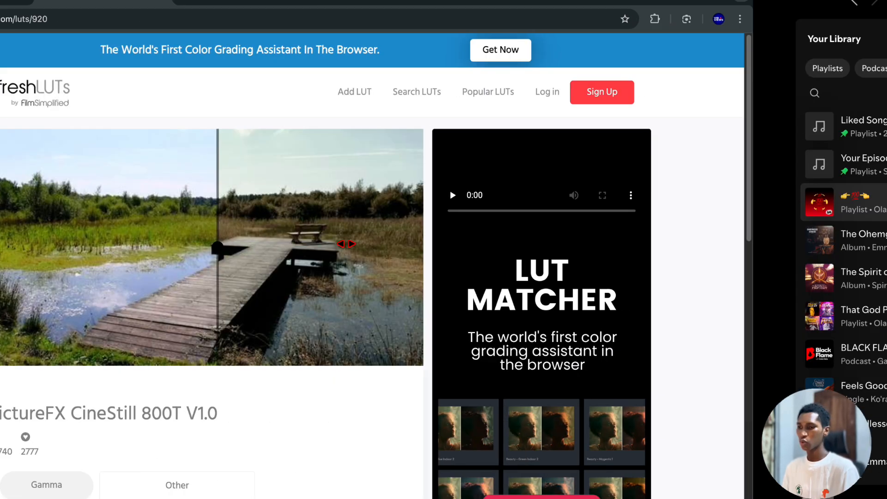
key(ctrl+Left)
key(ctrl+Left)
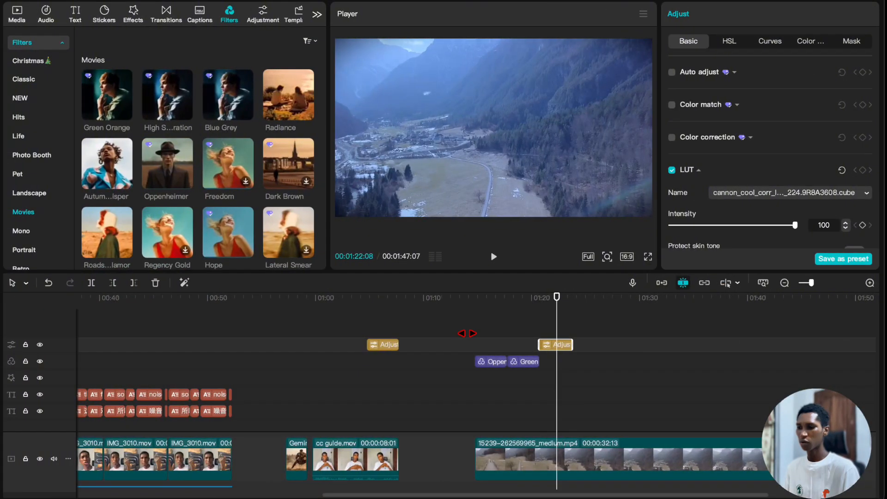
click(512, 320)
click(520, 311)
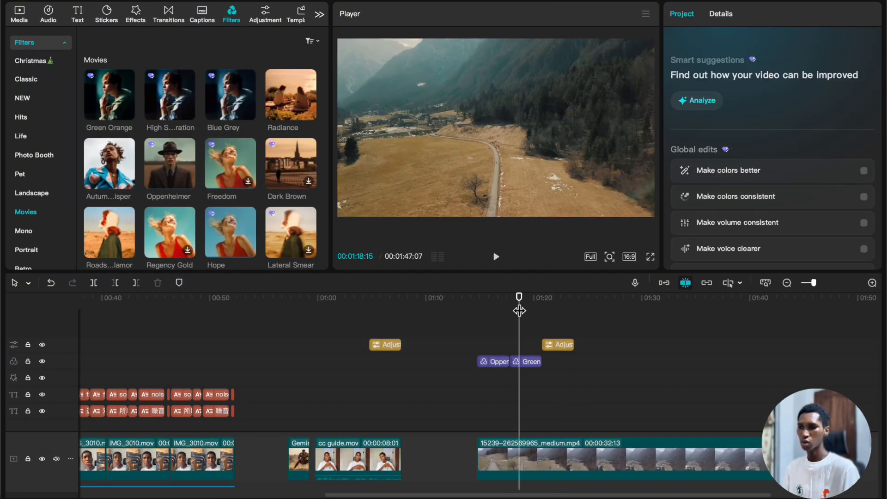
drag(520, 311, 551, 310)
click(536, 309)
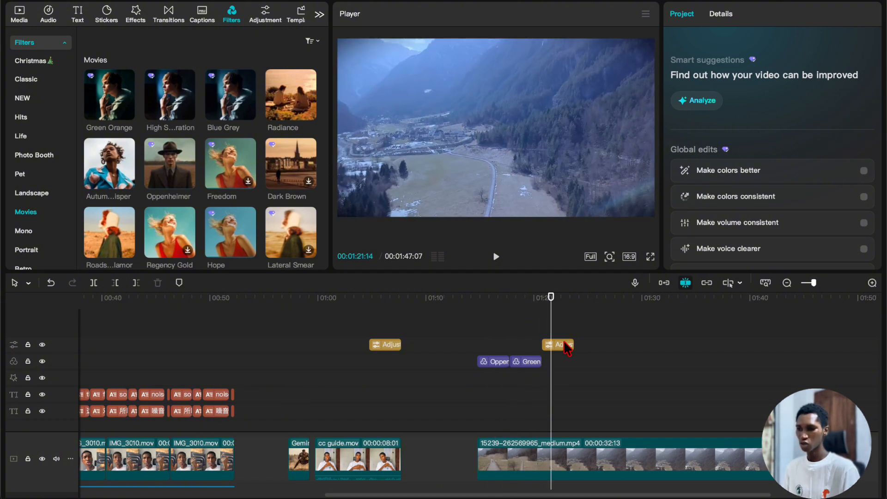
Step: Apply the TEAL.cube LUT to the adjustment layer over the mountain footage and preview it at 00:01:22:18
click(567, 347)
click(756, 191)
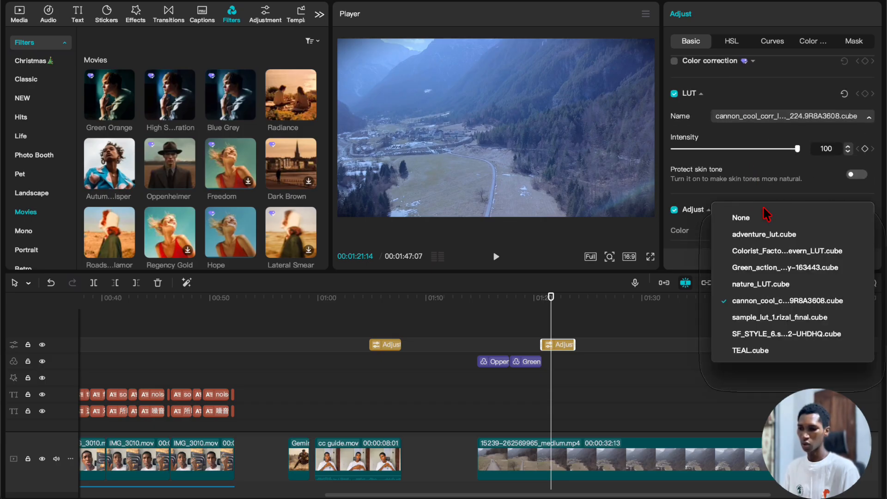
click(771, 355)
click(563, 313)
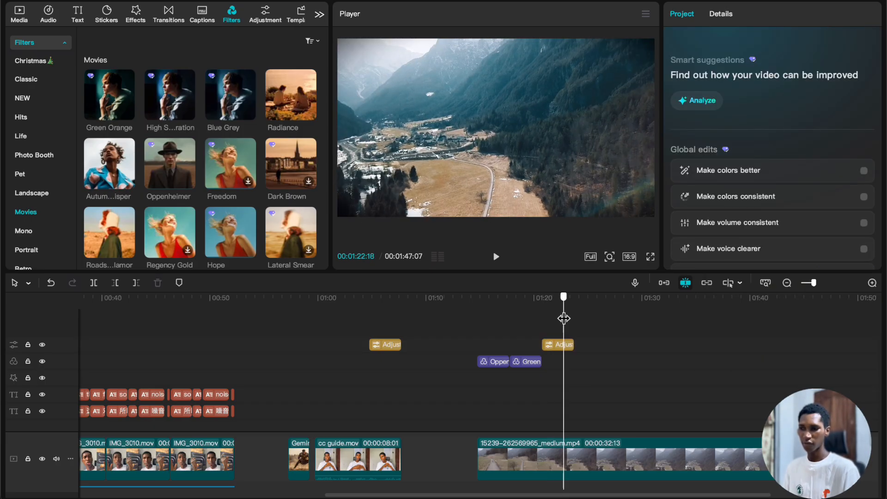
Step: Extend the mountain footage's adjustment layer to about the 01:43 mark and preview the grade at 00:01:28:21
drag(572, 346, 781, 345)
click(568, 324)
drag(568, 324, 629, 319)
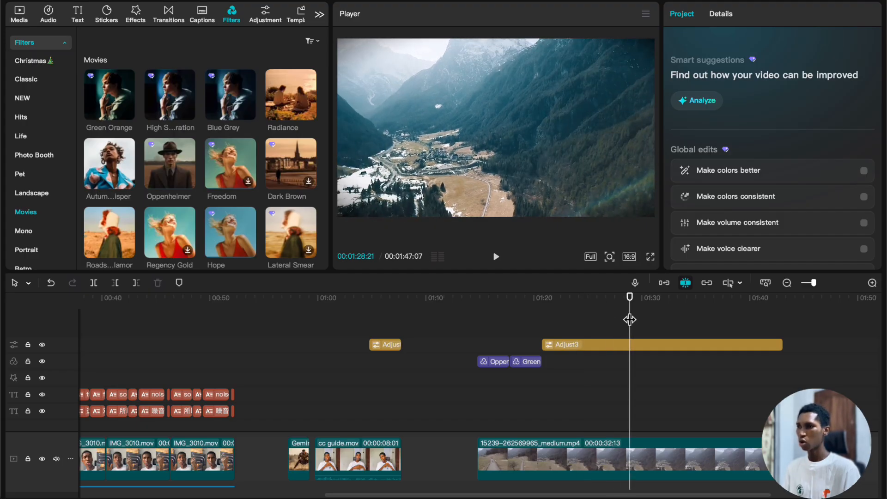
Step: Look over the mountain clip on the timeline, then review the LUT and Adjust settings of its adjustment layer
scroll(576, 352, down, 4)
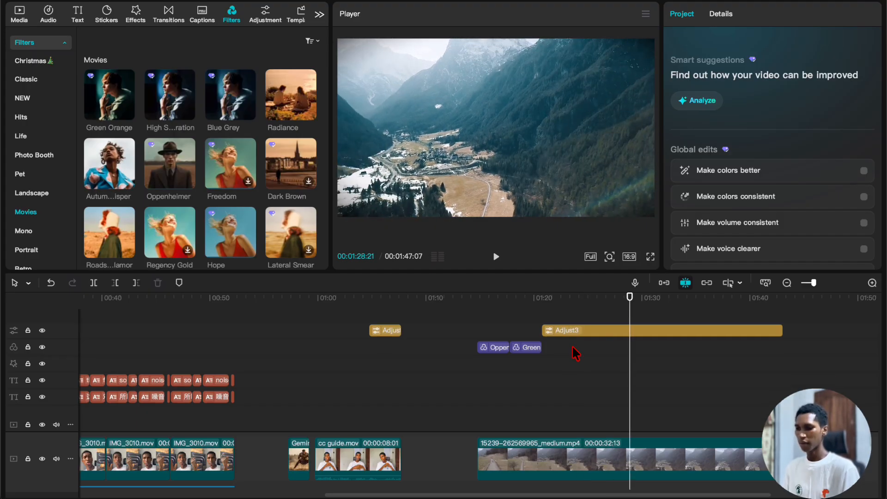
click(683, 416)
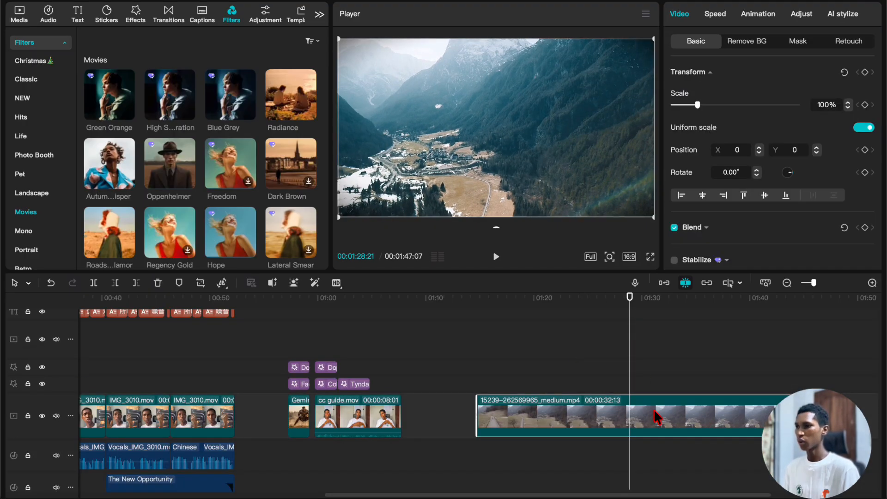
scroll(656, 417, up, 3)
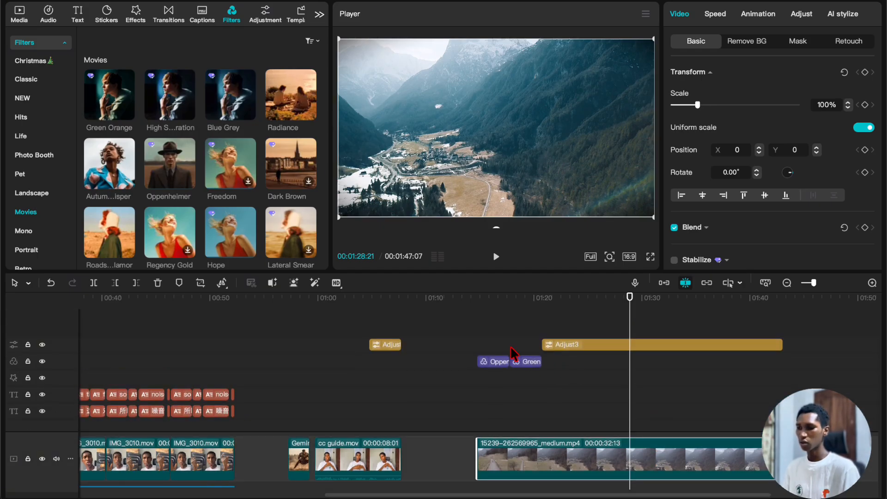
click(610, 347)
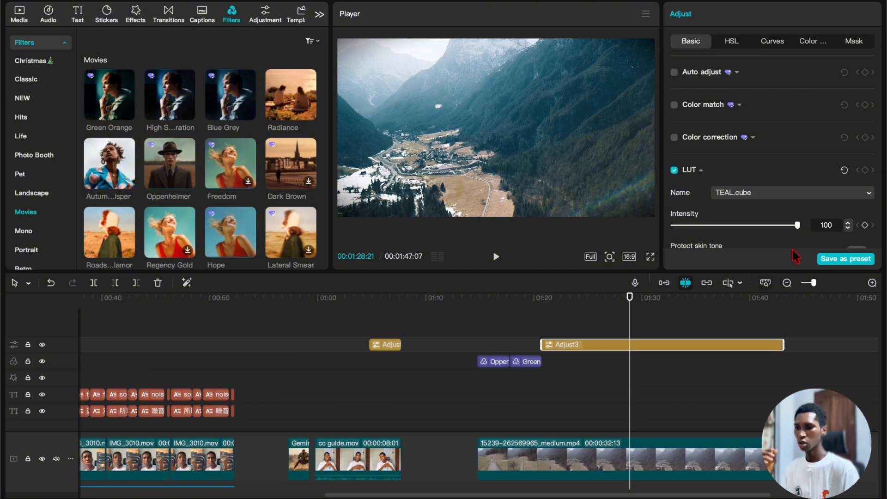
scroll(781, 138, down, 5)
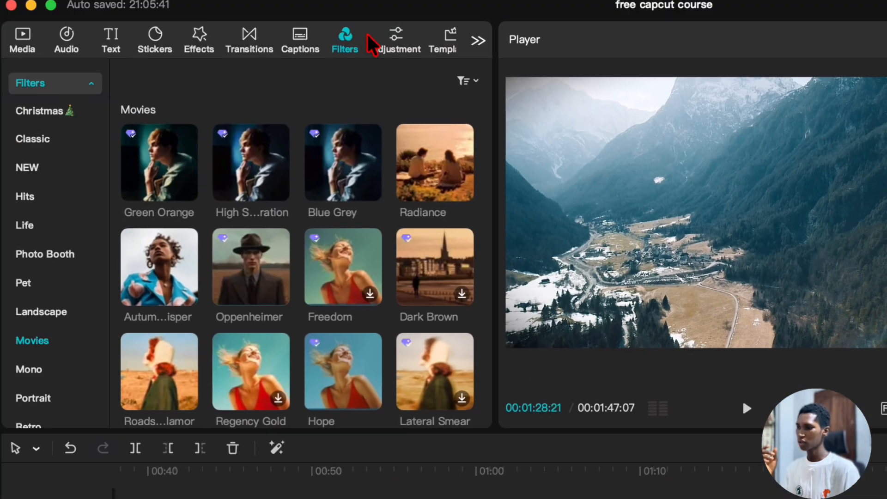
Step: Show the saved brand presets for adjustments and trim the end of the mountain footage's adjustment layer to 00:01:28:21
click(372, 41)
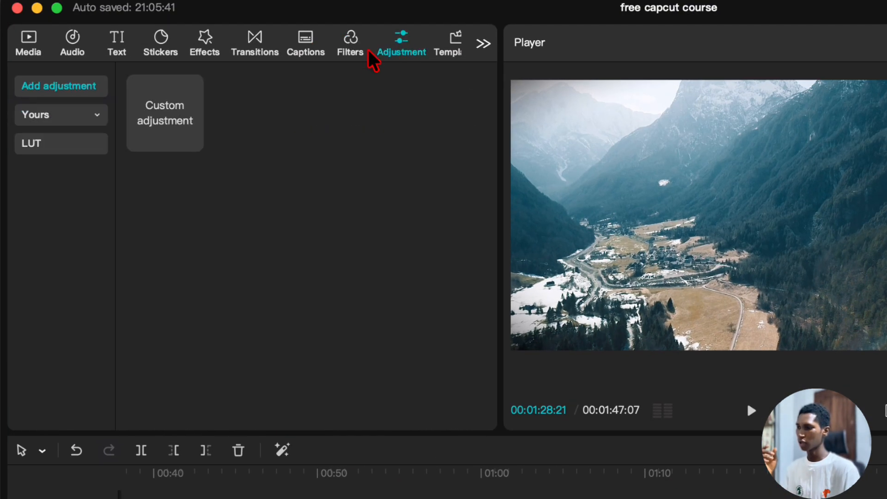
click(28, 119)
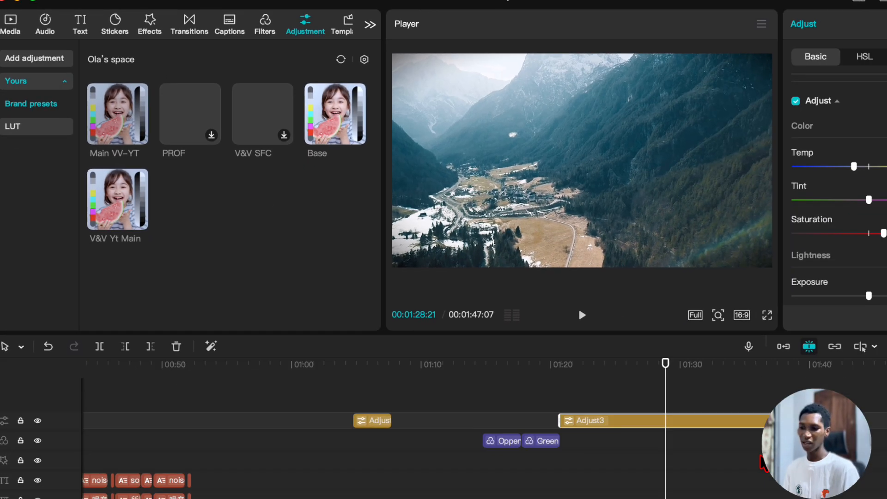
scroll(761, 456, right, 3)
key(w)
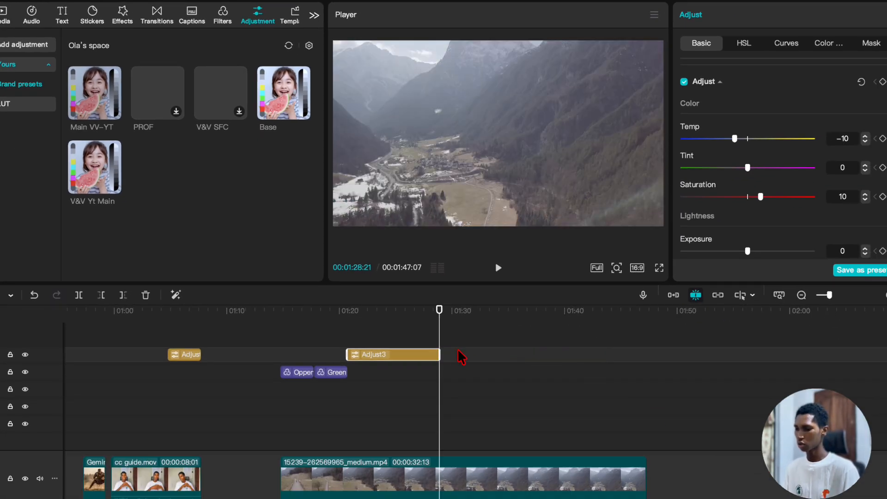
Step: Preview the saved adjustment presets Main VV-YT, Base and V&V Yt Main on the mountain footage, then end the preview
click(85, 95)
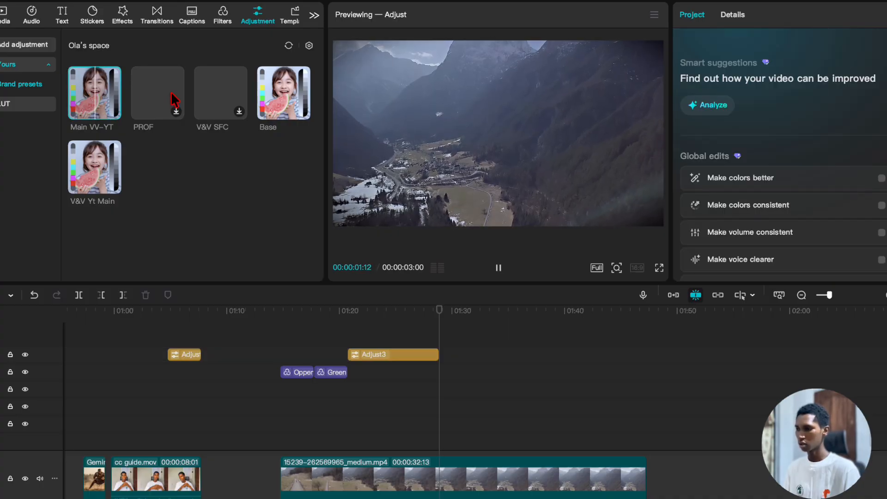
click(279, 89)
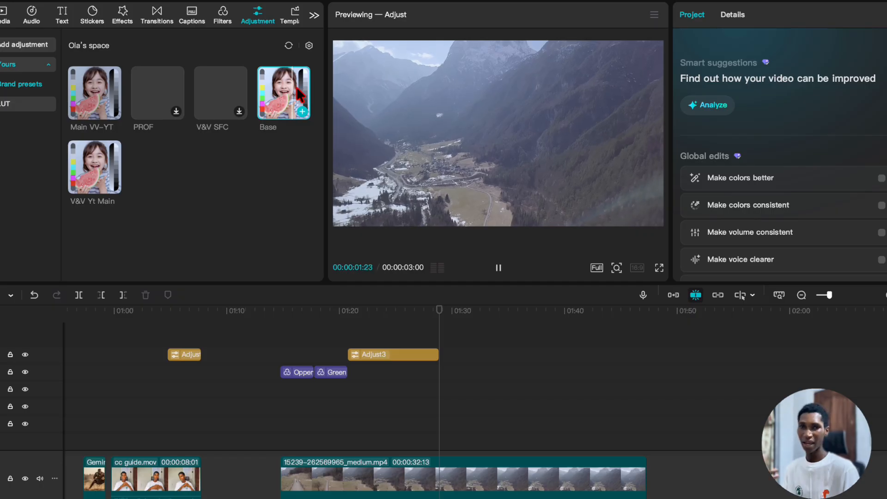
click(93, 169)
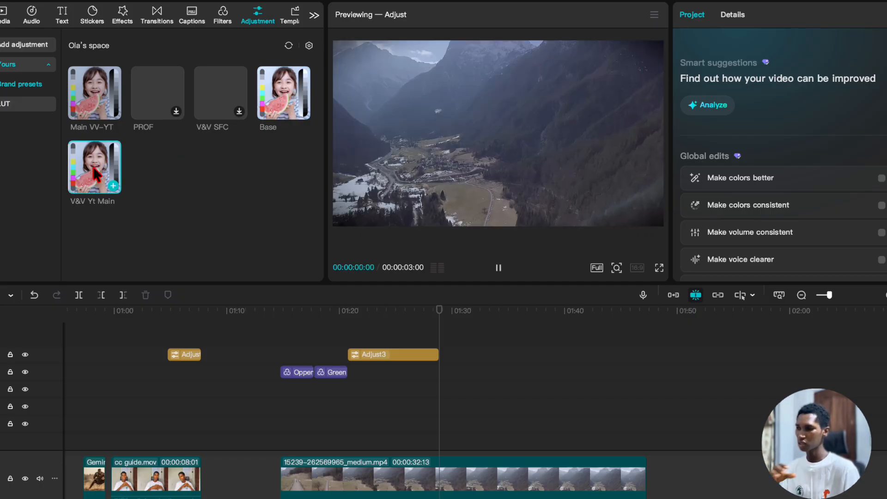
click(178, 174)
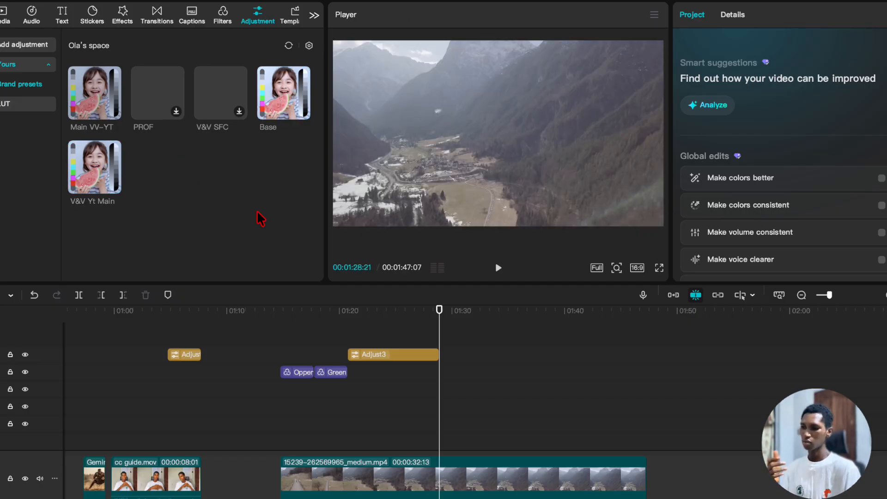
Step: Preview the mountain footage at 00:01:22:15 and cc guide.mov at 00:01:05:09, then select the adjustment layer above cc guide.mov
click(369, 328)
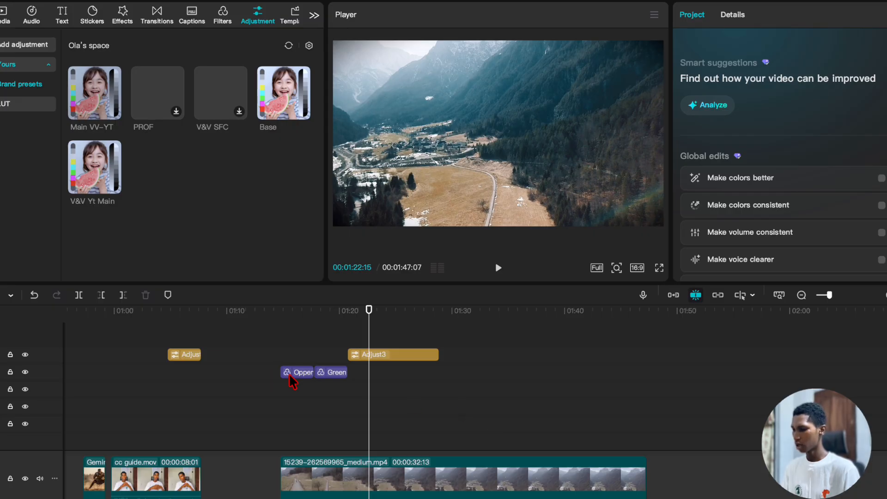
scroll(307, 382, left, 10)
drag(365, 335, 391, 339)
click(396, 359)
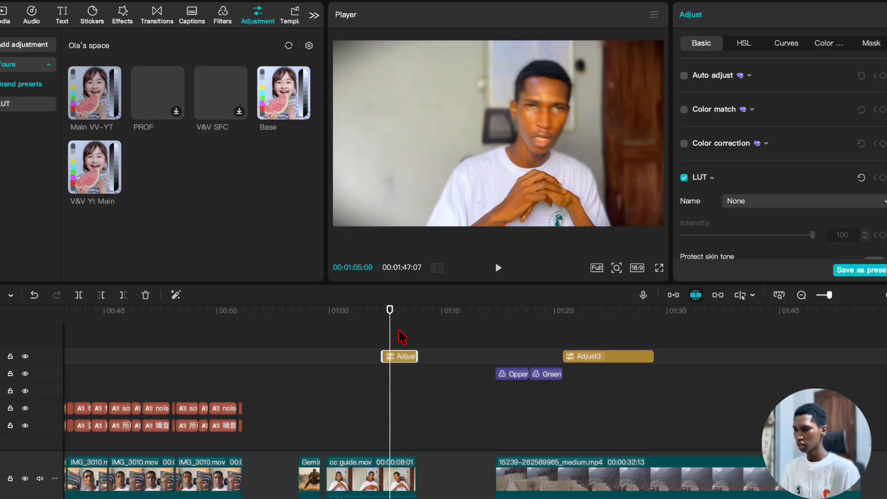
Step: Set the vignette to 0 on the adjustment layer above cc guide.mov, with the playhead at 00:01:06:05
click(400, 342)
click(396, 365)
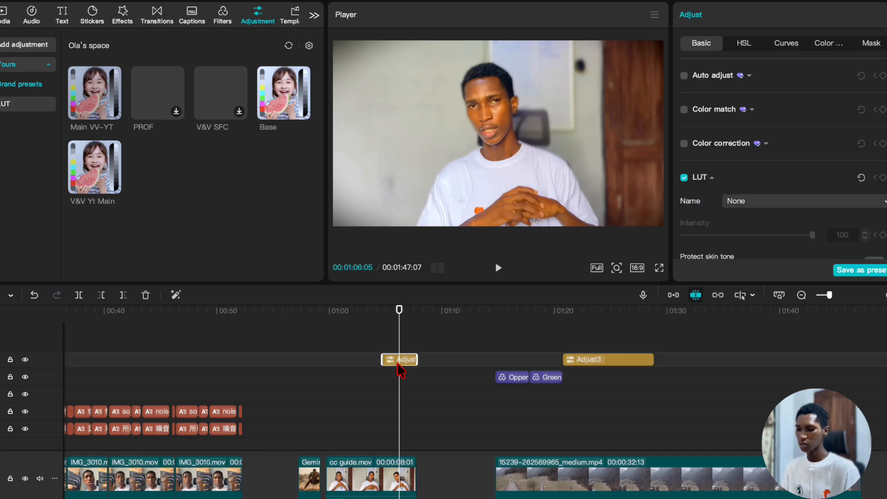
scroll(765, 224, down, 5)
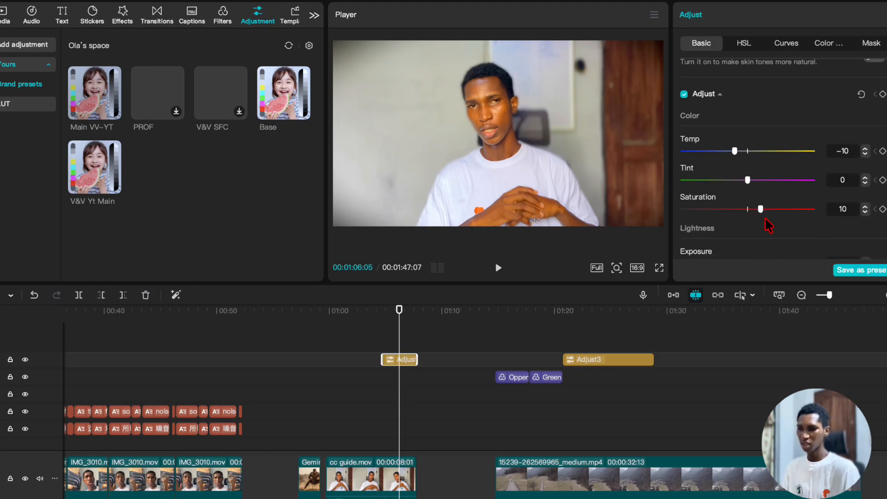
scroll(768, 225, down, 10)
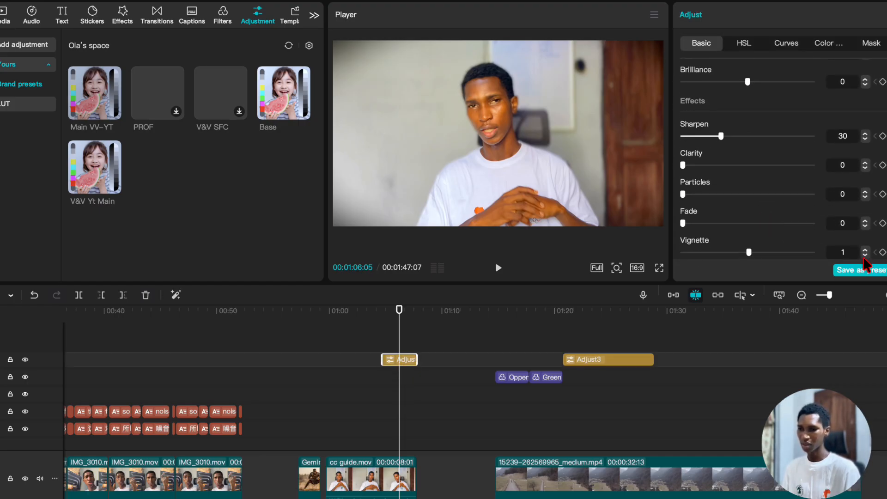
click(865, 255)
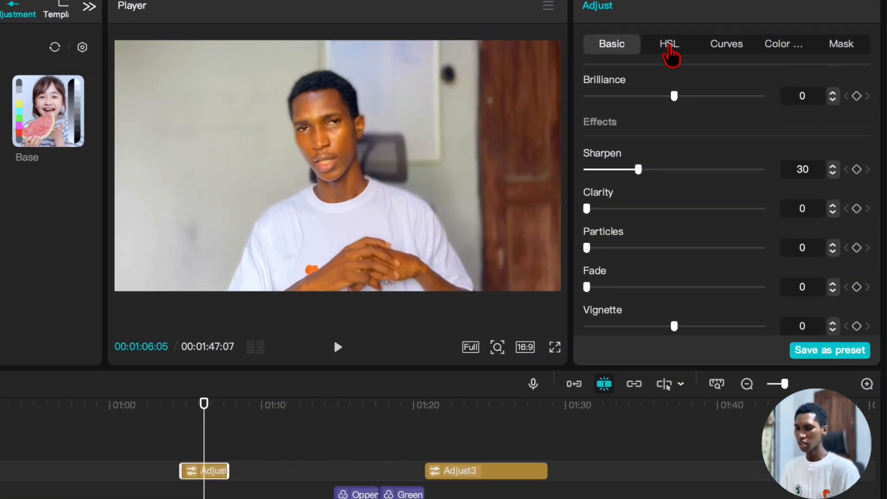
Step: Try pulling down the upper part of the Luma curve on the adjustment layer above cc guide.mov, then reset that curve
click(669, 46)
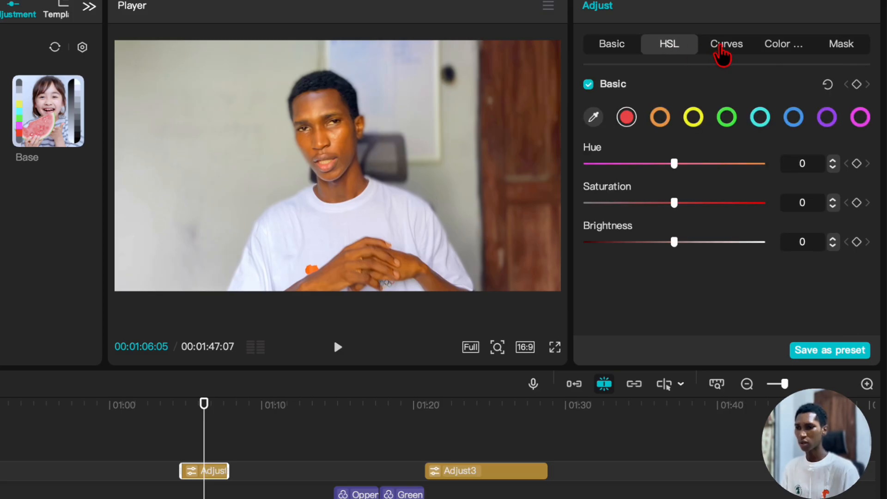
click(727, 47)
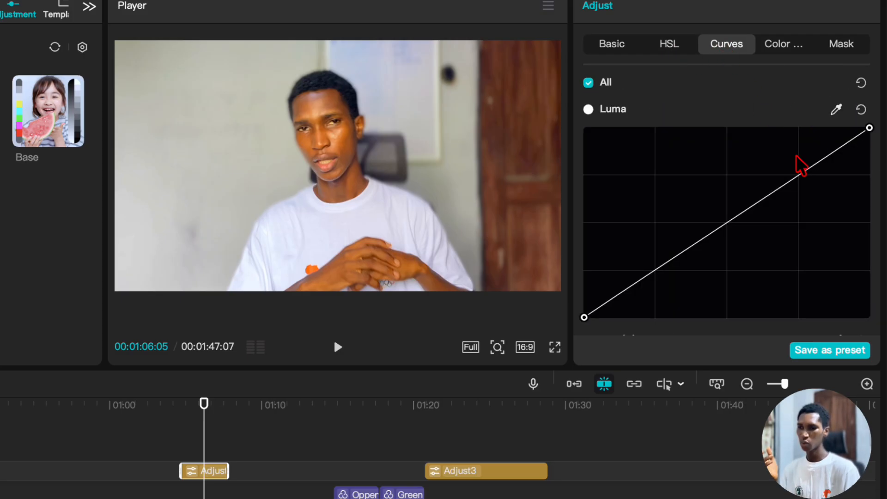
scroll(796, 156, down, 2)
mouse_move(795, 117)
mouse_down()
mouse_move(826, 134)
mouse_move(809, 122)
mouse_up()
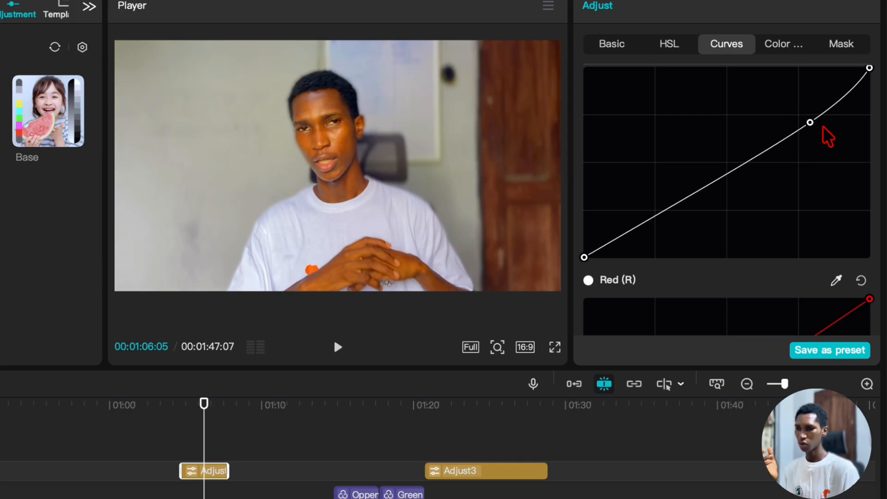
scroll(827, 135, up, 2)
click(860, 110)
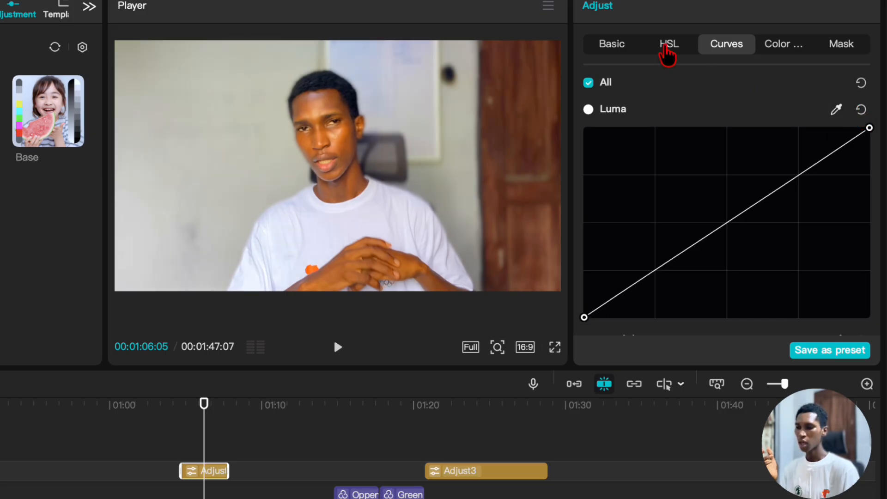
Step: Sample the speaker's skin tone from the face as a custom HSL colour, then switch to the red colour range
click(668, 50)
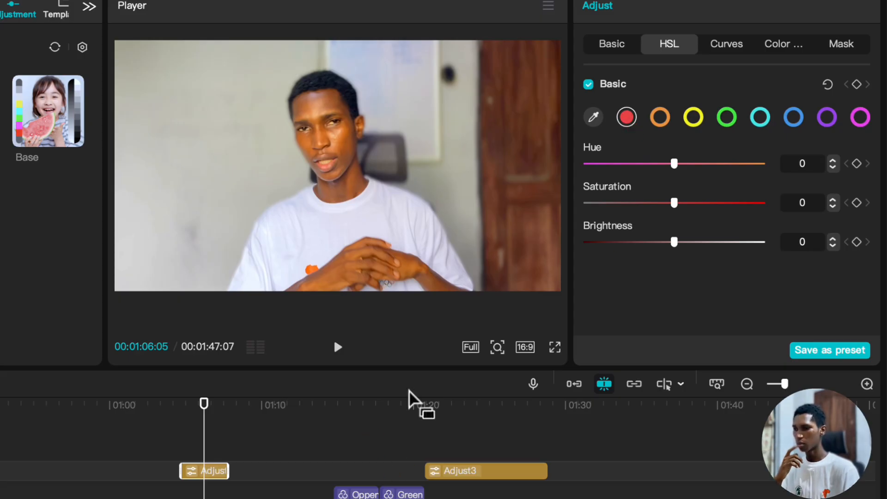
click(595, 118)
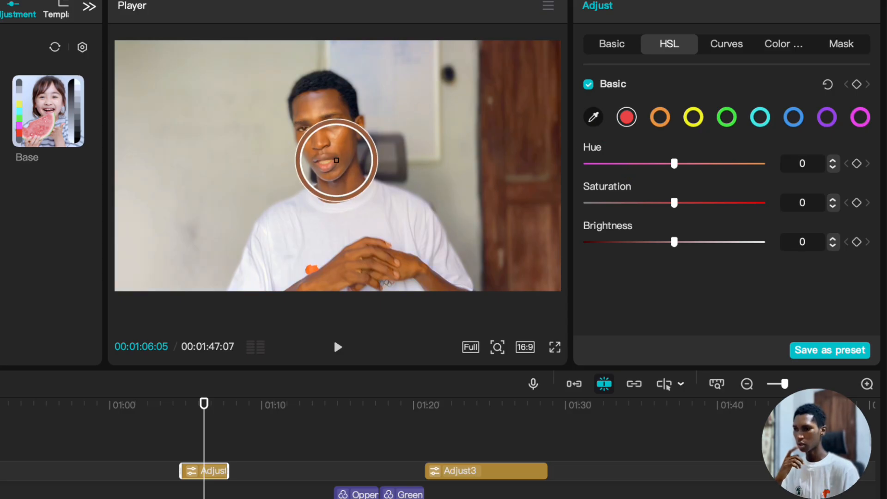
click(343, 148)
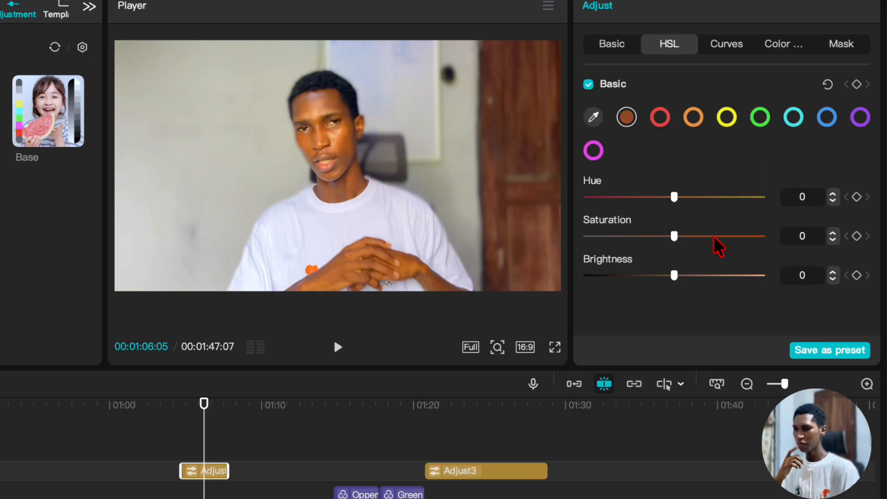
mouse_move(674, 236)
mouse_down()
mouse_move(618, 236)
mouse_move(768, 237)
mouse_move(616, 238)
mouse_move(668, 240)
mouse_up()
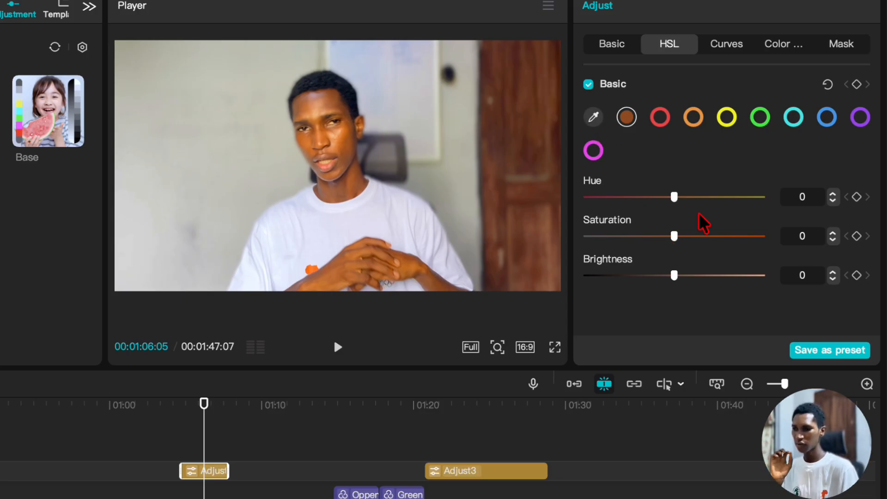
mouse_move(679, 238)
mouse_down()
mouse_move(575, 249)
mouse_move(669, 250)
mouse_up()
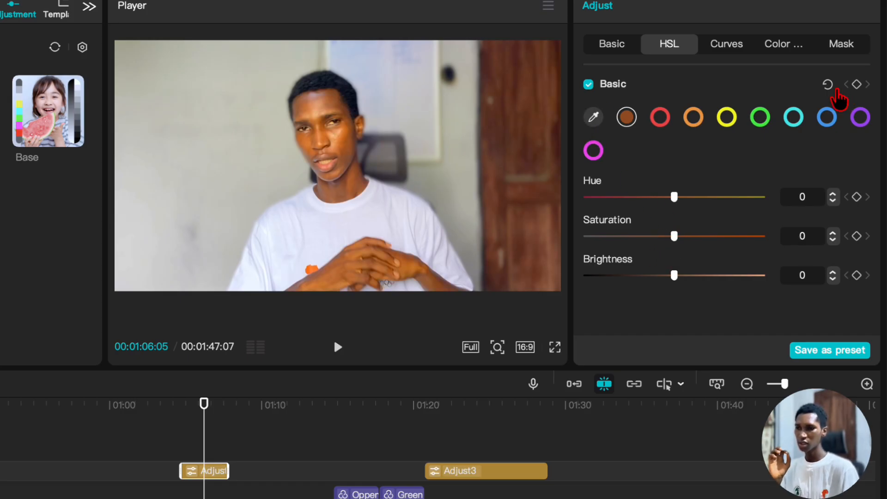
click(656, 123)
drag(677, 247, 670, 317)
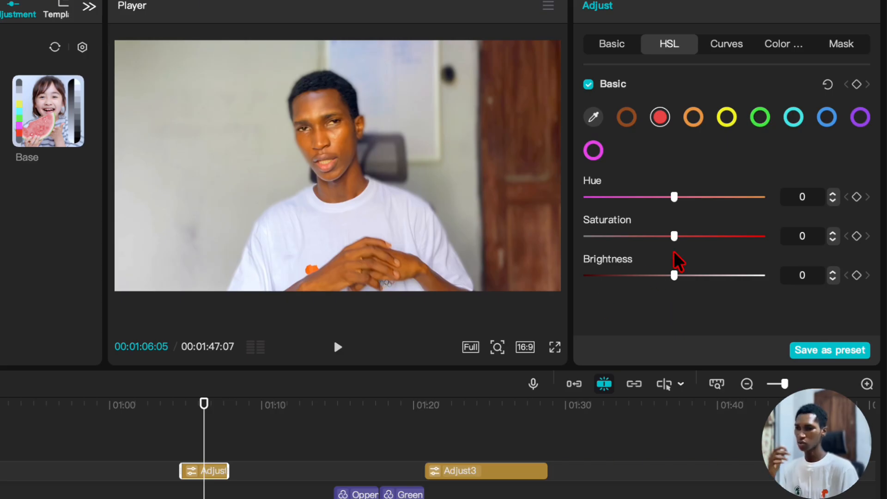
Step: Try green saturation values of -92 and 100 on the mountain footage's adjustment layer at 00:01:24:15, then reset its HSL settings
click(485, 420)
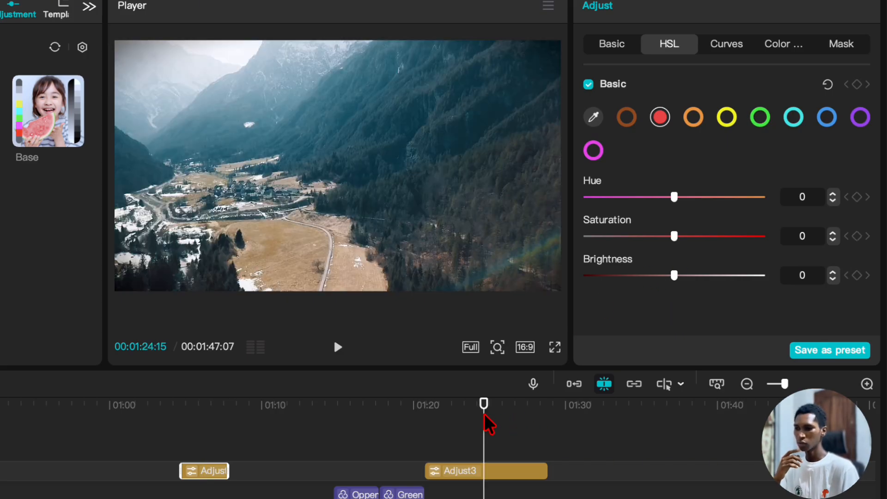
click(494, 475)
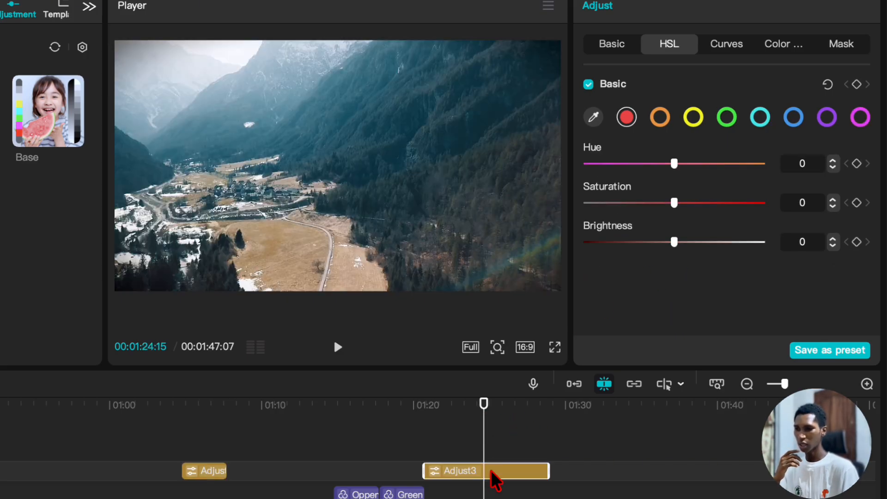
click(725, 119)
drag(674, 203, 471, 223)
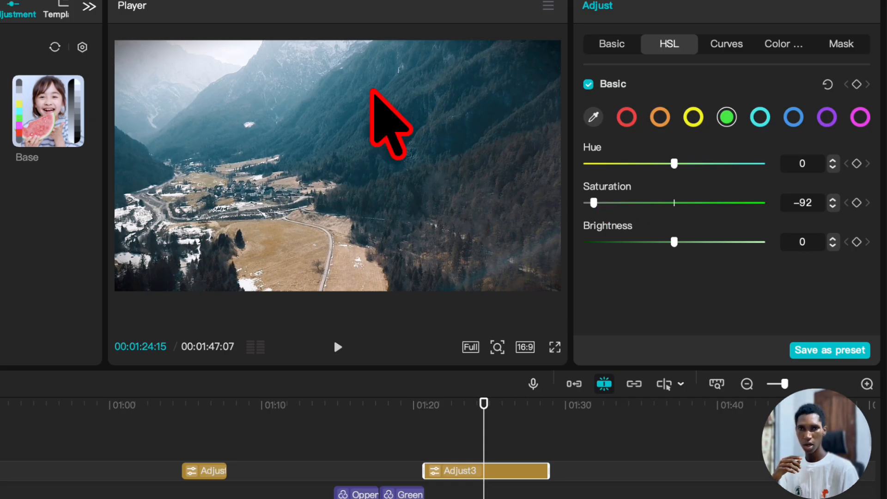
drag(593, 204, 768, 217)
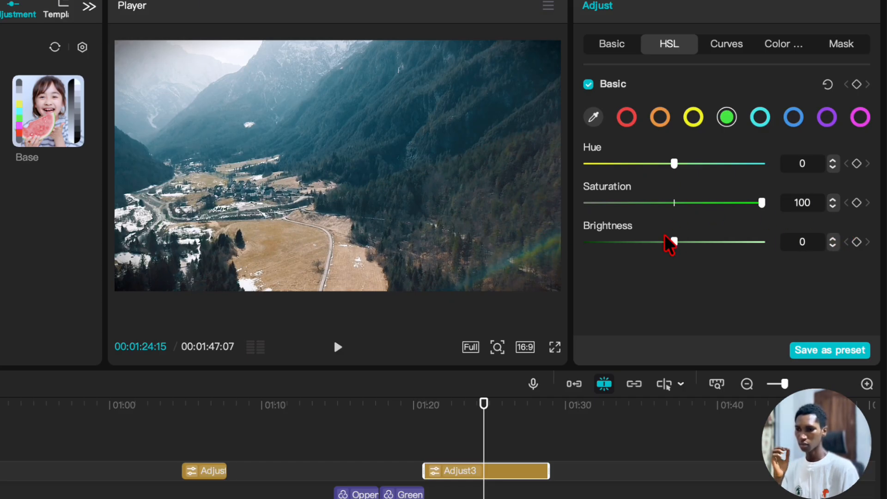
drag(672, 242, 671, 277)
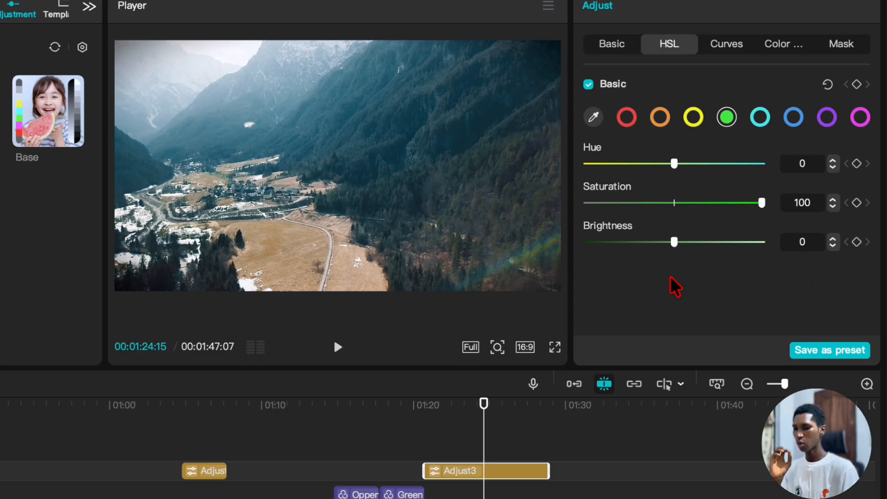
click(828, 86)
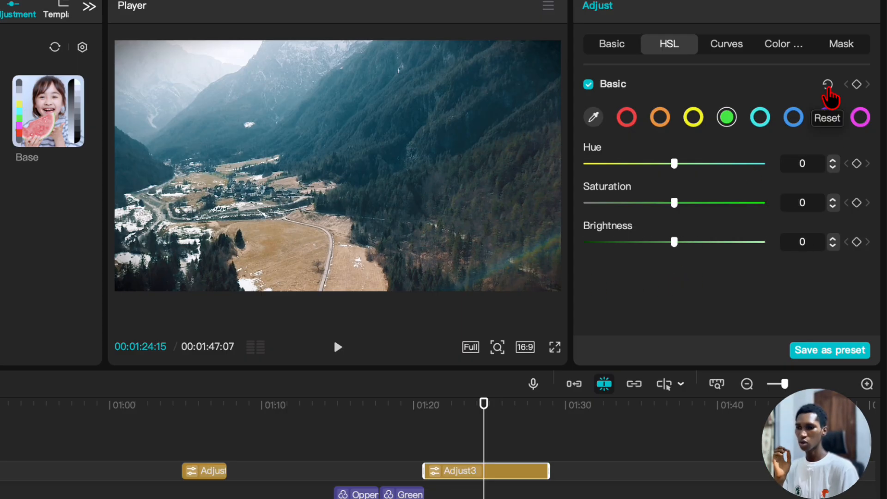
Step: Review the LUT setting of the mountain adjustment layer, then preview the footage at 00:01:22:01, 00:01:24:03 and 00:01:16:08
click(611, 50)
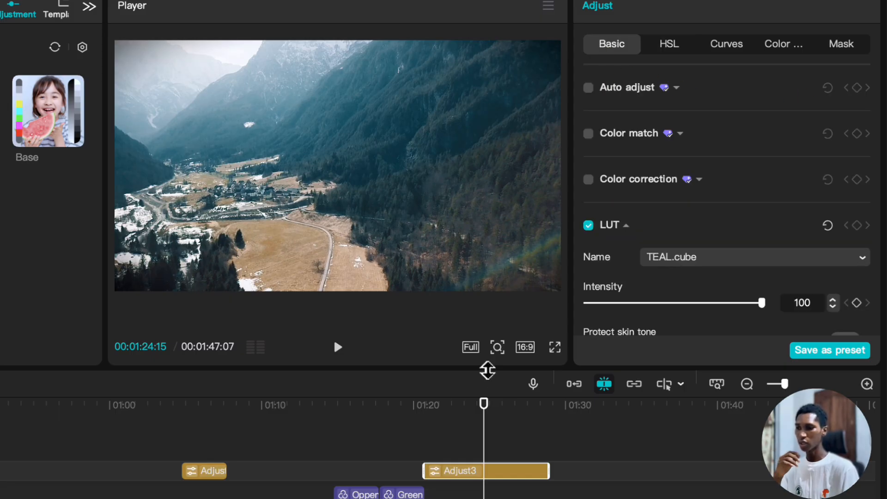
click(445, 448)
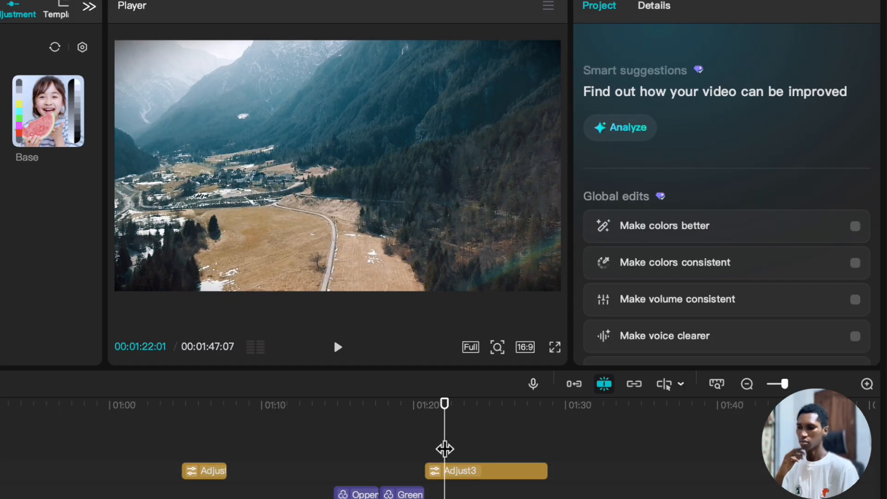
click(476, 429)
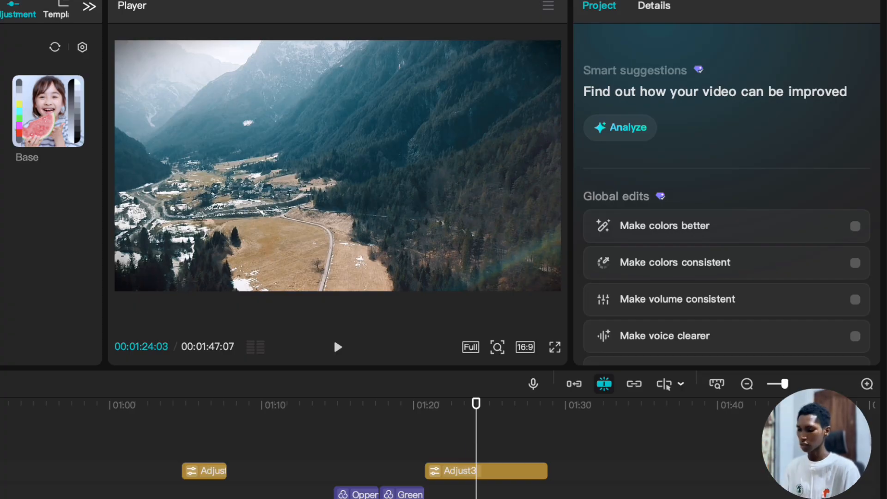
key(ctrl+minus)
click(406, 420)
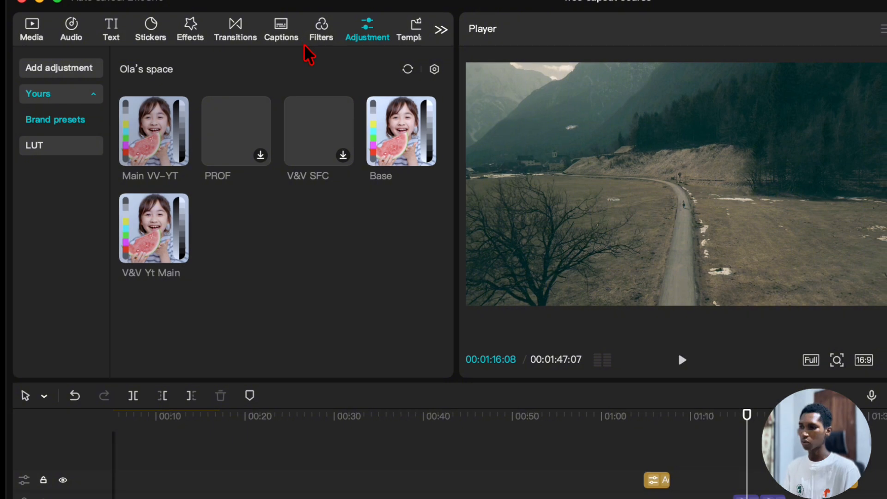
Step: Show the Movies filters and shift the mountain footage's Adjust3 layer along its track to start at about 00:01:27
click(324, 33)
scroll(734, 494, up, 5)
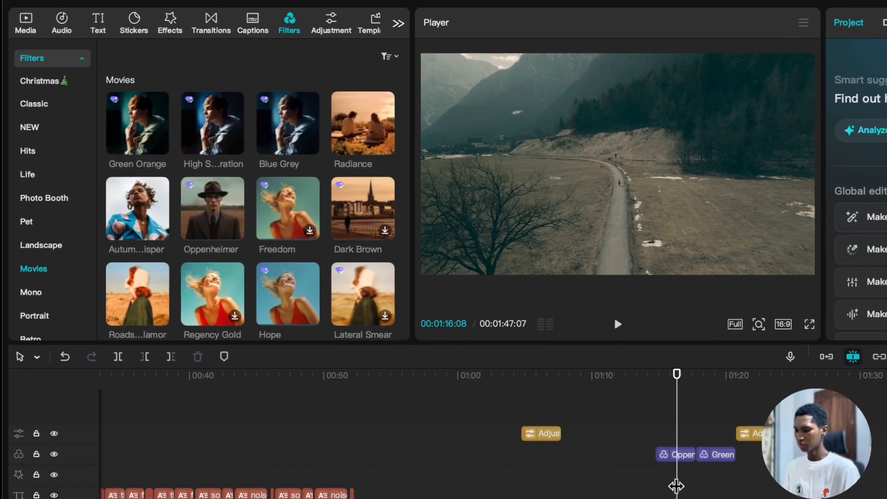
click(753, 418)
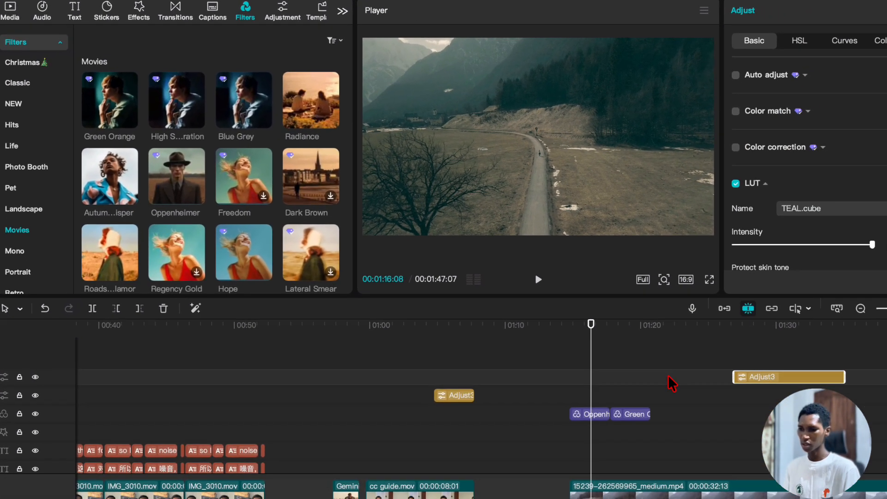
drag(744, 370, 744, 385)
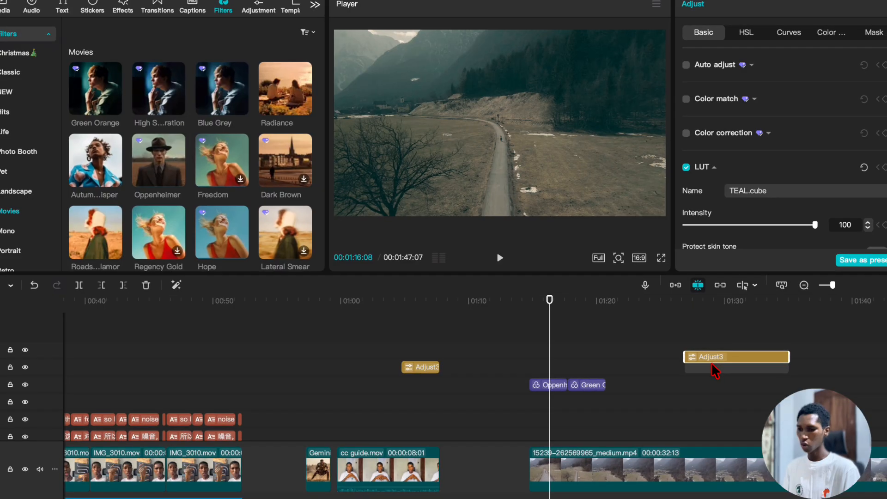
Step: Add the saved Base adjustment preset above the Oppenheimer filter at 00:01:14:18, the start of the mountain clip
click(527, 346)
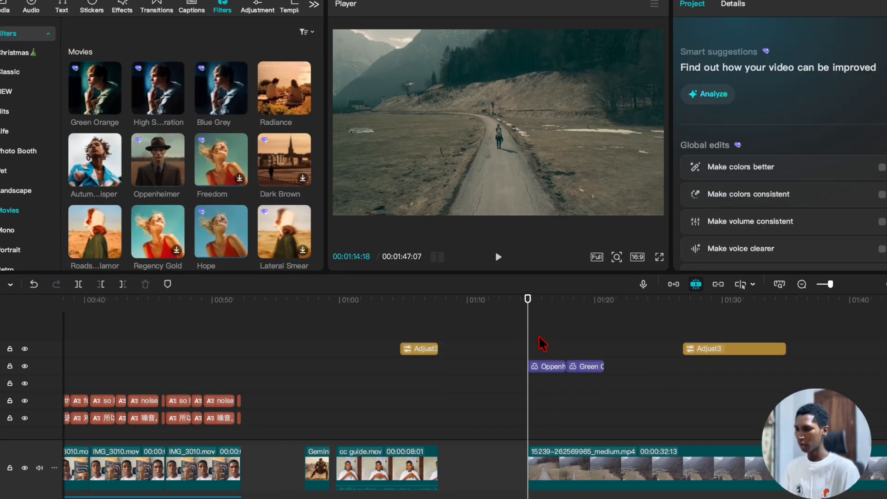
click(249, 9)
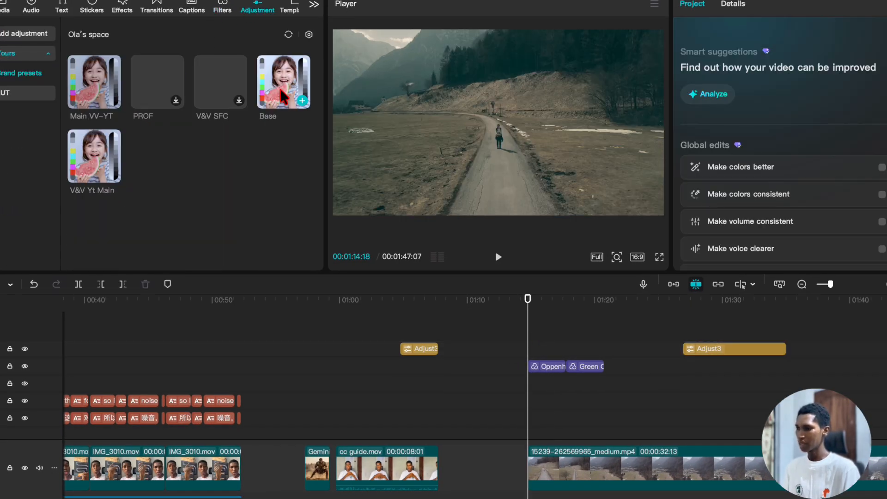
click(303, 110)
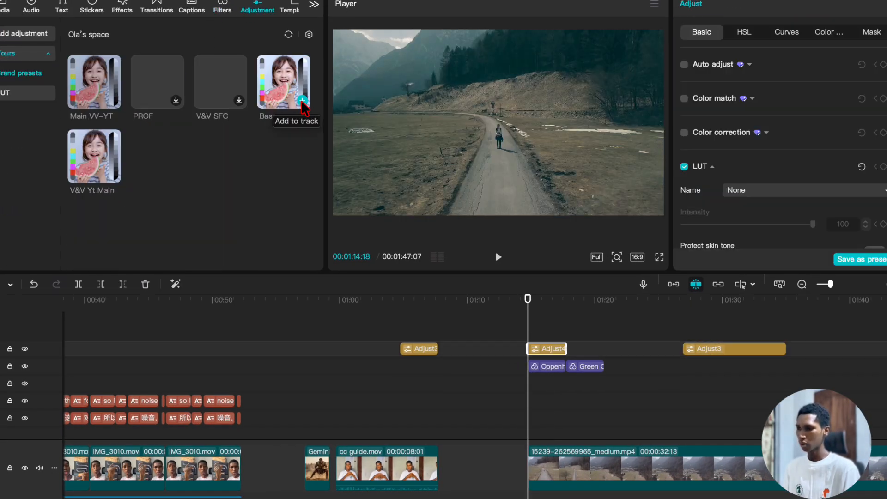
Step: Preview the Base preset layer at 00:01:16:01 and review its color, lightness and effects settings from Temp to Vignette
click(545, 317)
click(544, 348)
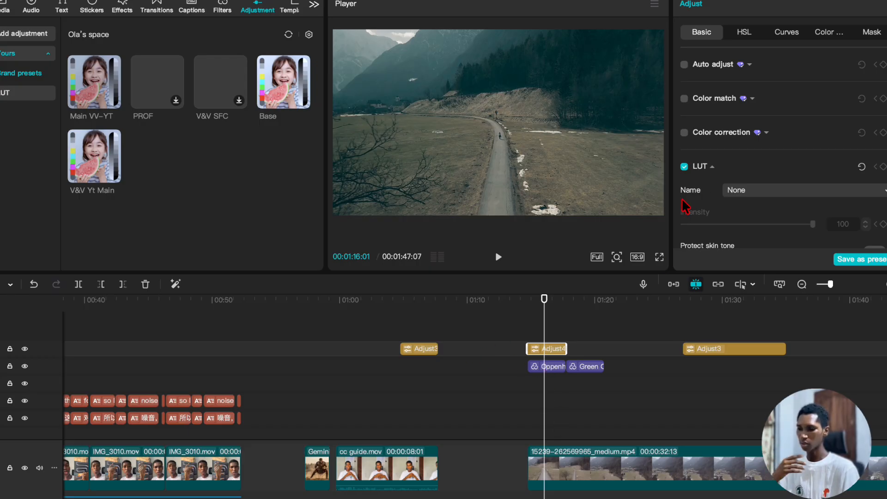
scroll(769, 144, down, 5)
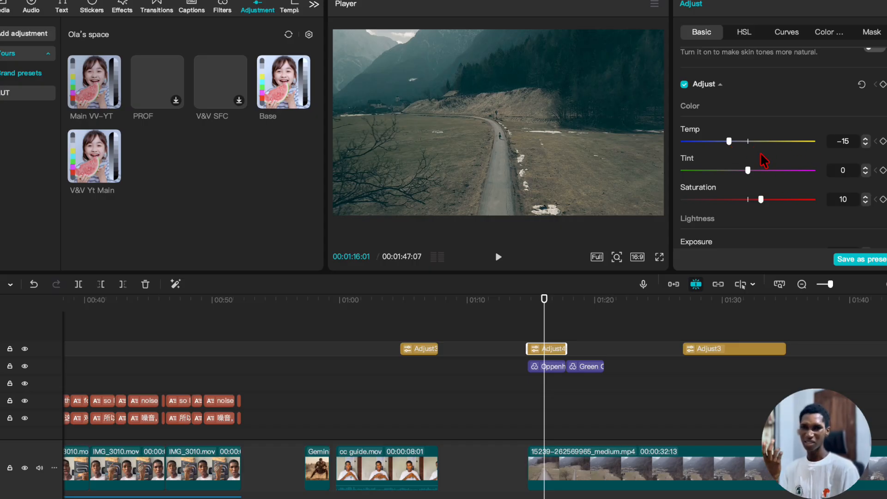
scroll(775, 157, down, 3)
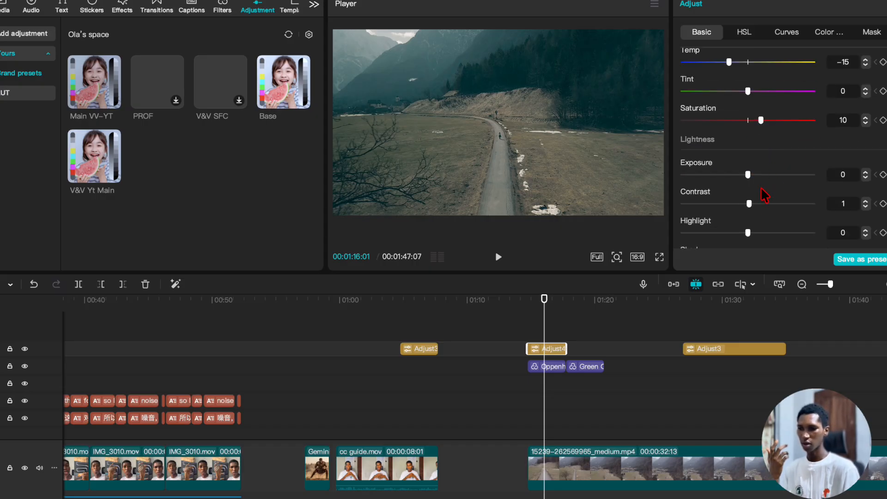
scroll(760, 211, down, 6)
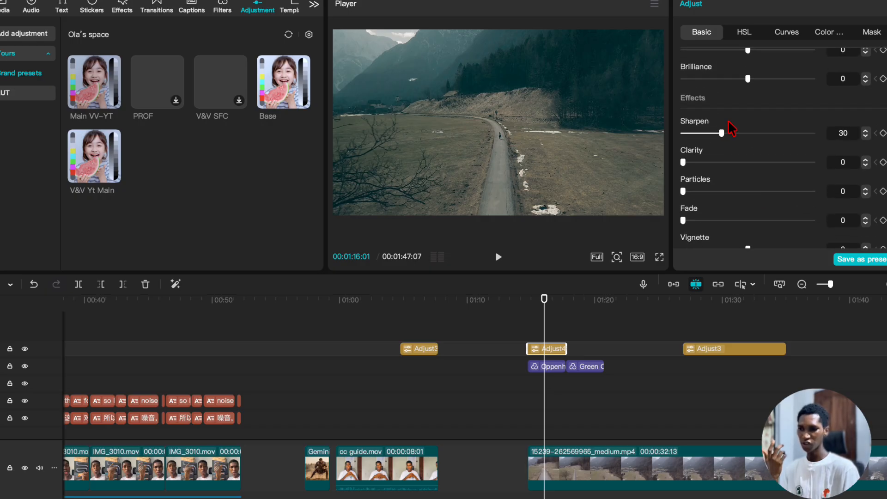
scroll(771, 128, down, 1)
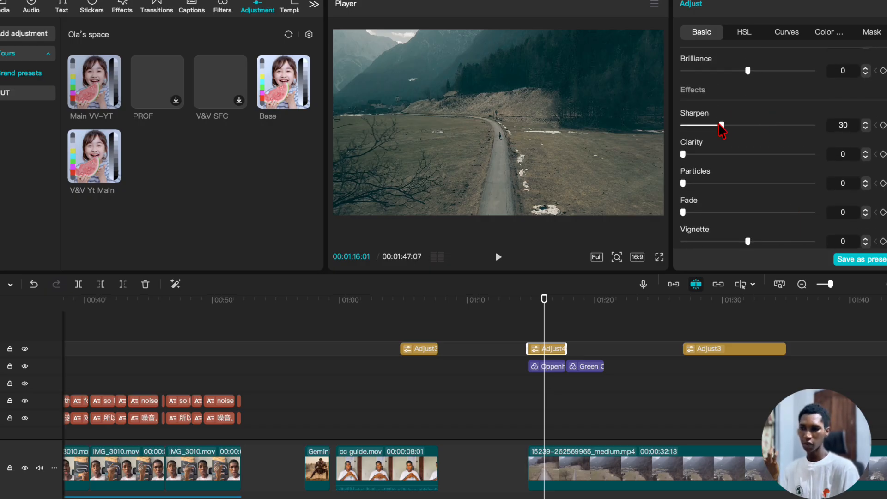
Step: Extend the Adjust4 layer over the mountain clip to about 00:01:23 and preview it at 00:01:18:23
scroll(721, 132, up, 10)
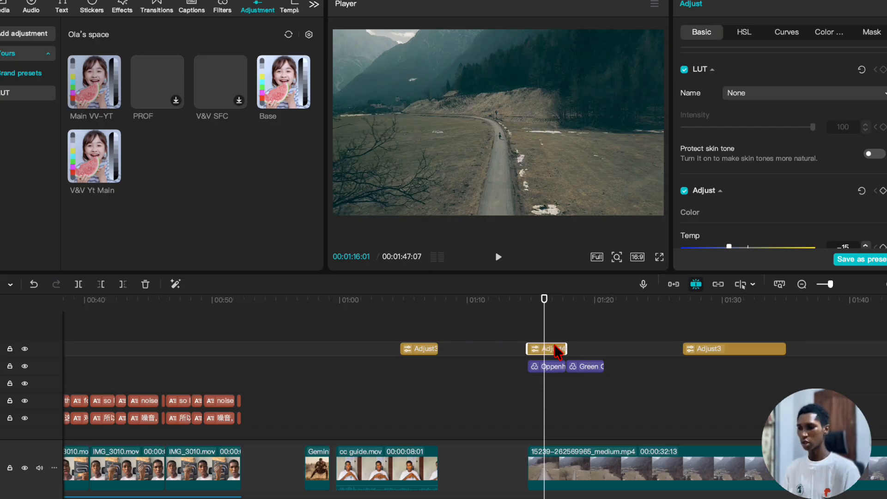
drag(561, 345, 638, 356)
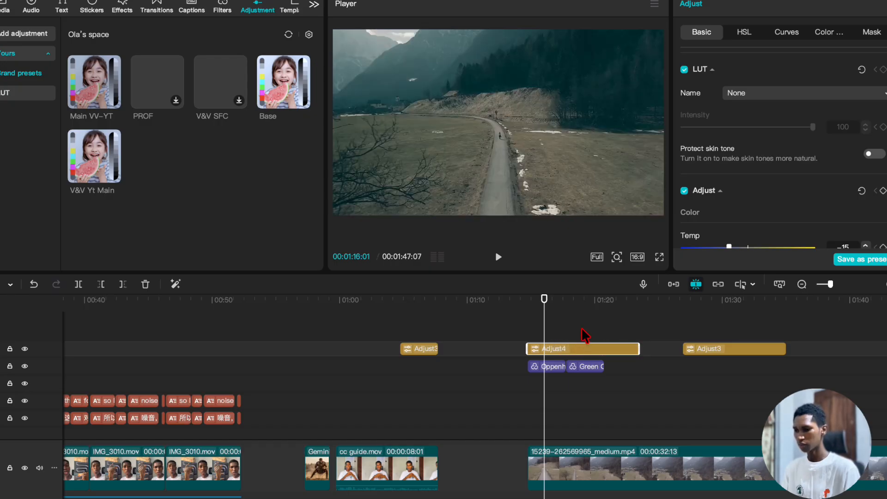
click(582, 338)
click(586, 348)
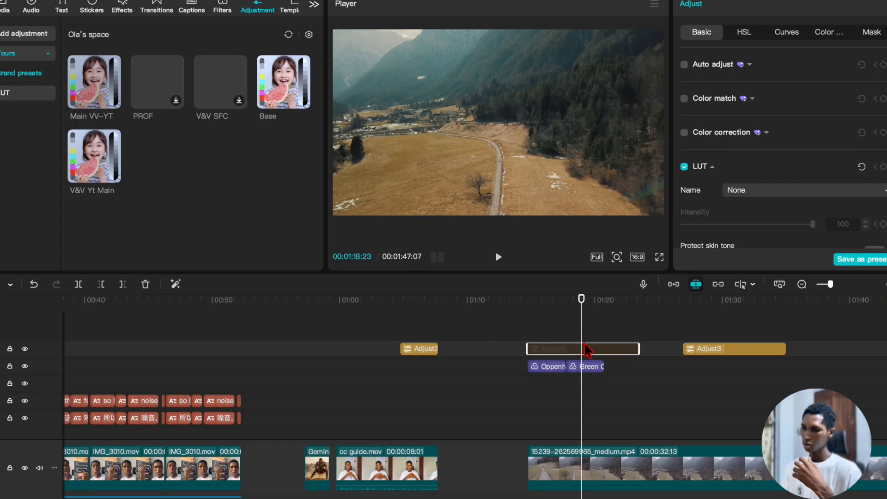
Step: Preview the mountain footage at 00:01:20:18 and 00:01:25:06, showing the Movies filters and the saved adjustment presets in between
key(super+minus)
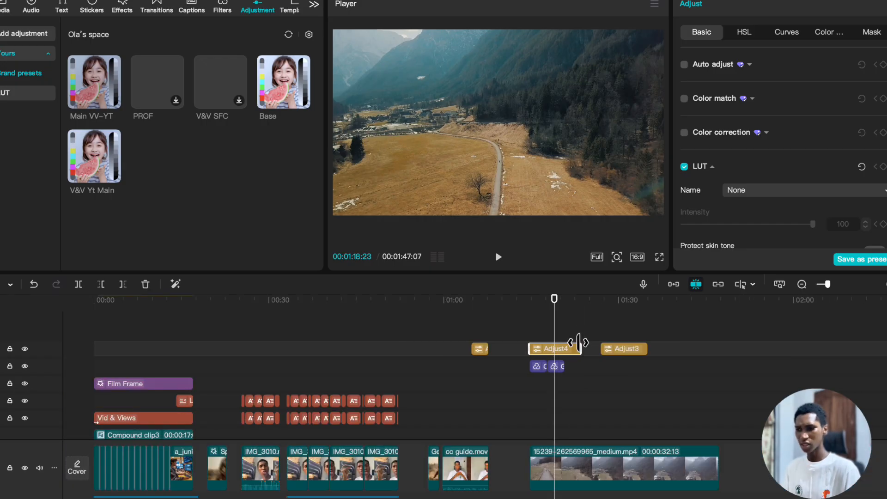
click(576, 323)
drag(577, 324, 565, 327)
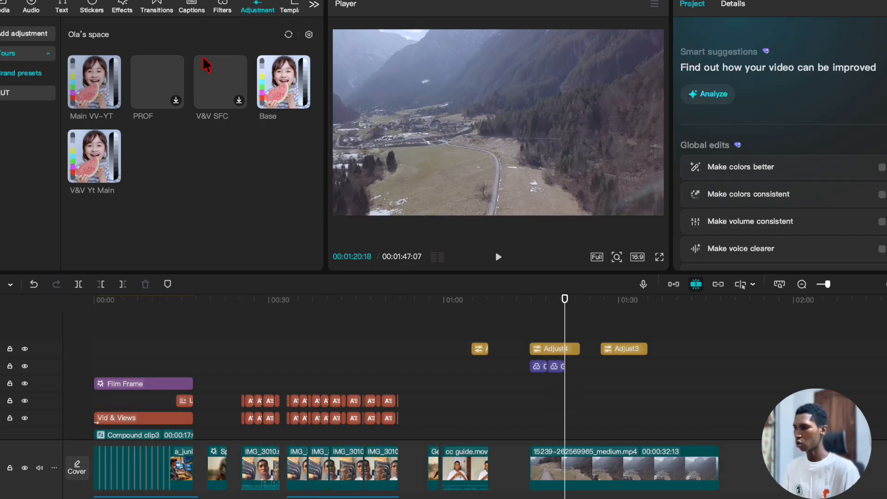
click(222, 10)
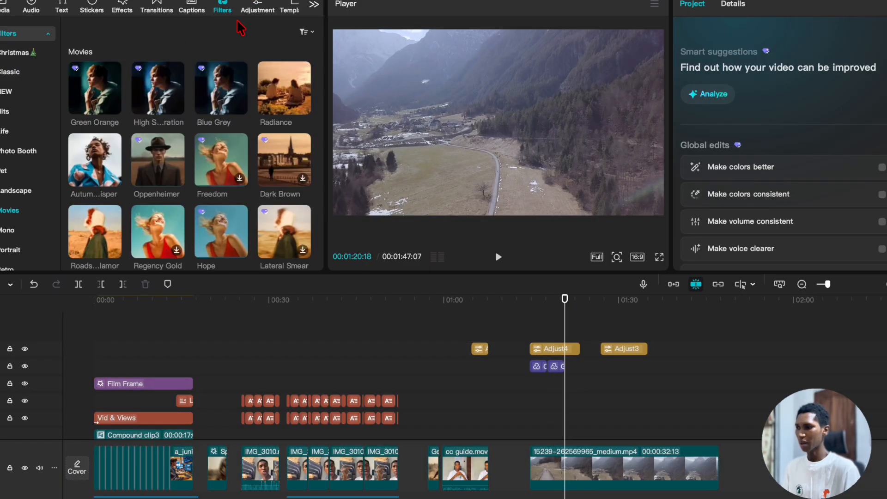
click(267, 10)
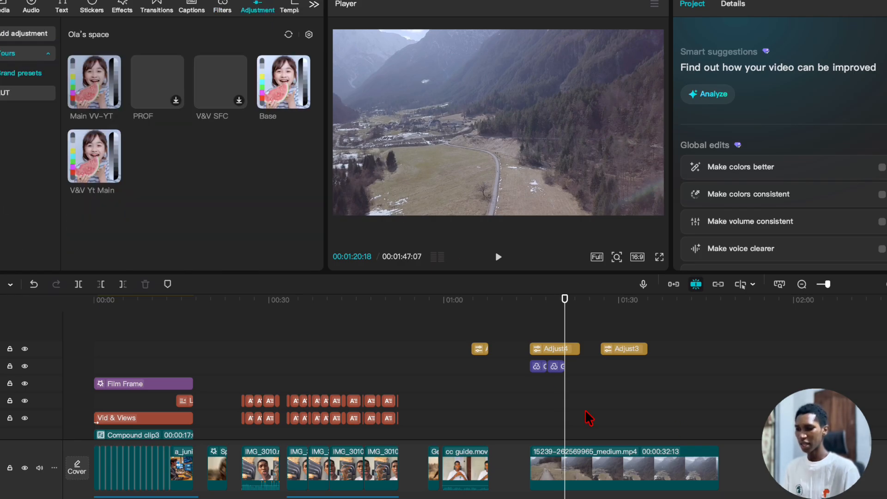
click(591, 389)
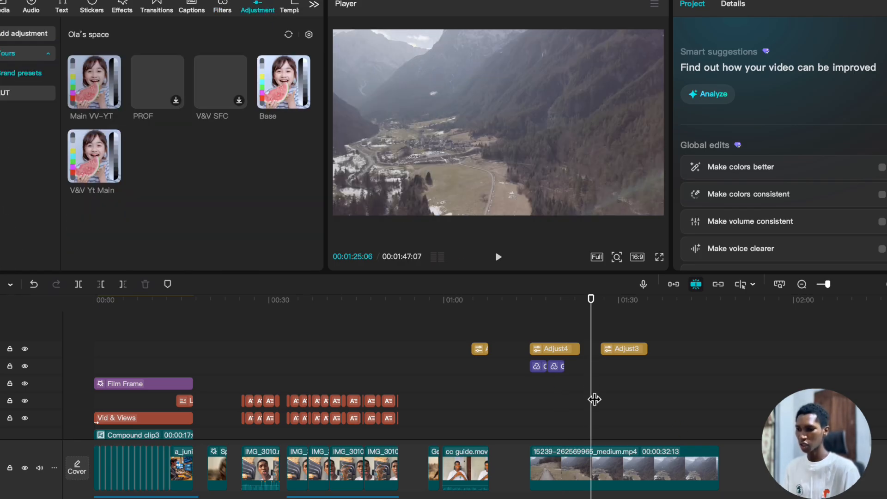
Step: Extend the Green Orange filter to the end of the mountain clip at 00:01:47:07
scroll(591, 389, down, 3)
click(463, 381)
click(479, 384)
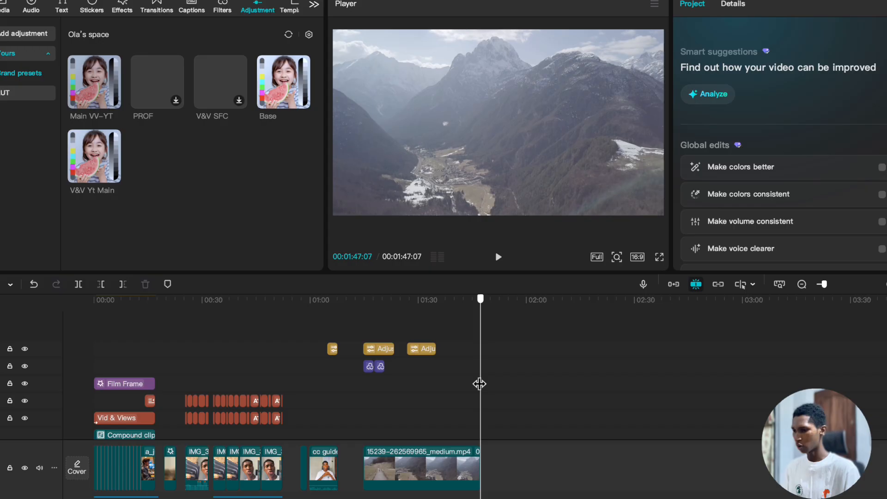
click(381, 367)
drag(386, 366, 479, 377)
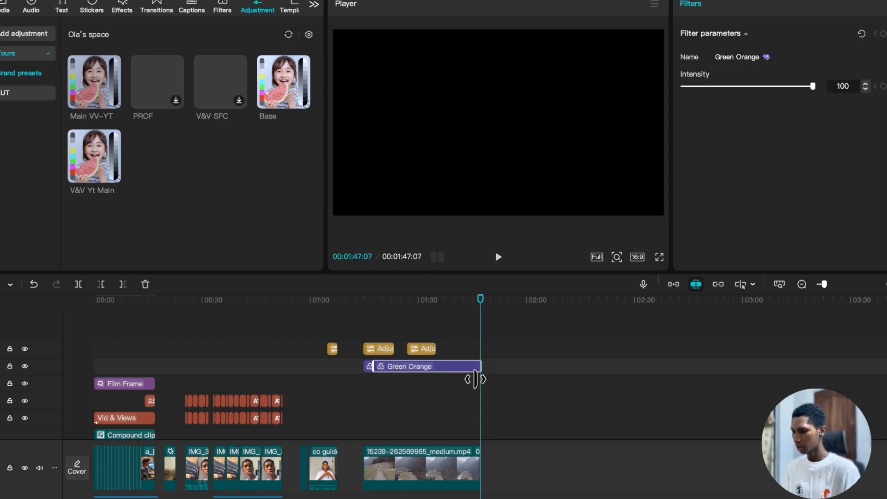
Step: Delete the Adjust3 layer over the mountain clip and extend Adjust4 to the clip's end, previewing it at 00:01:42:00
click(420, 344)
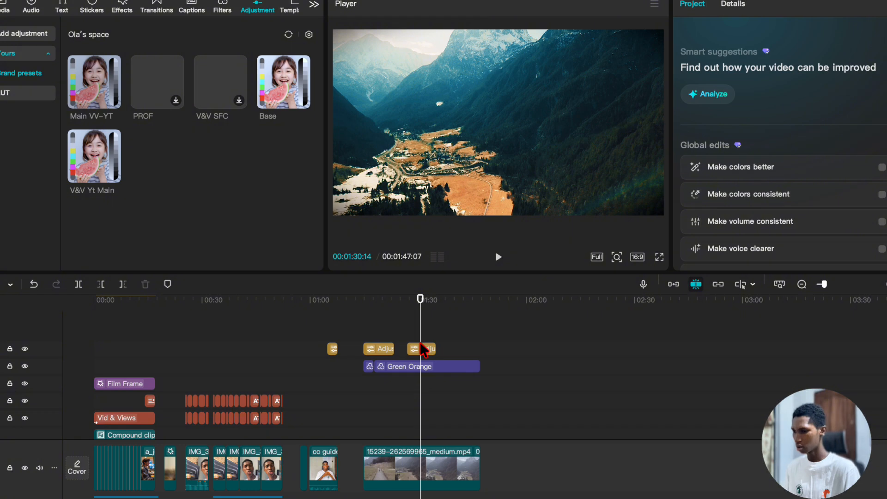
click(423, 350)
key(Delete)
click(383, 349)
drag(394, 349, 480, 356)
click(461, 327)
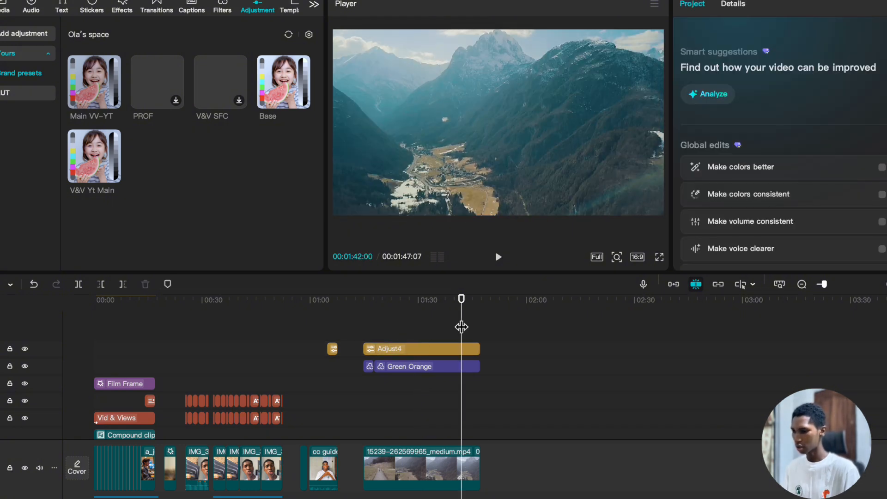
Step: Highlight the Adjust4 and Green Orange layers together, preview the footage at 00:01:36:11 and show the Green Orange filter's settings
drag(509, 386, 430, 340)
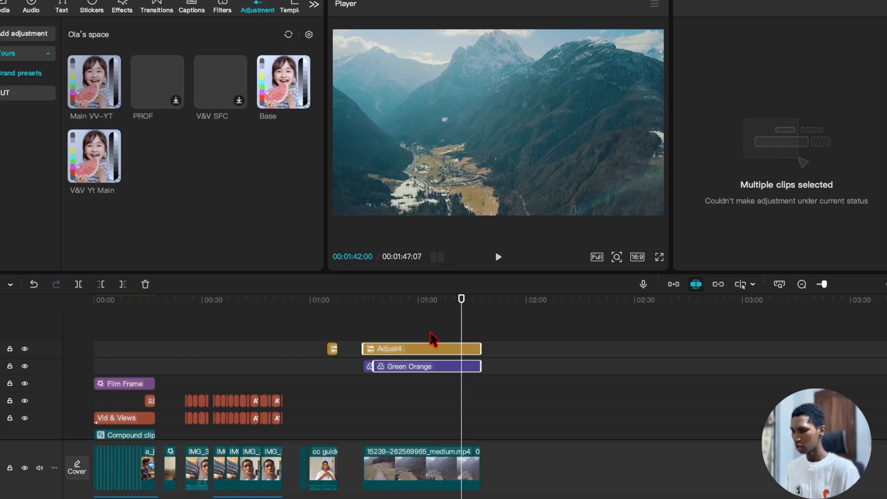
click(425, 322)
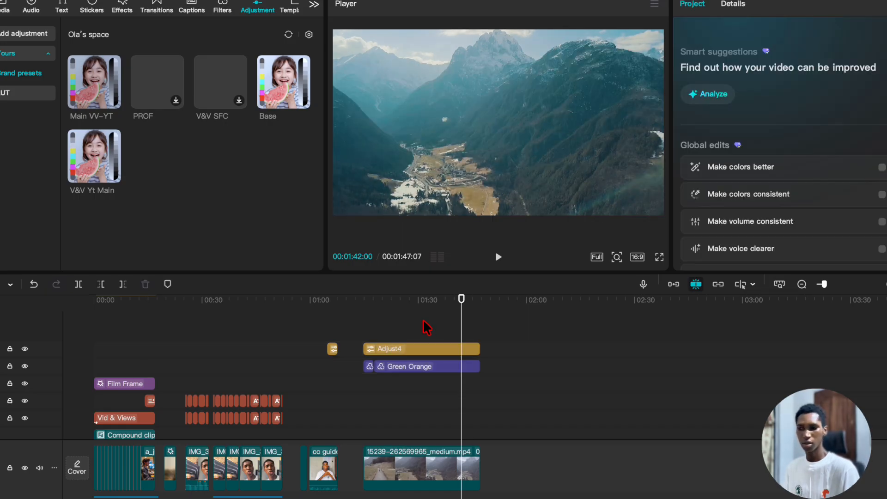
click(441, 327)
click(457, 370)
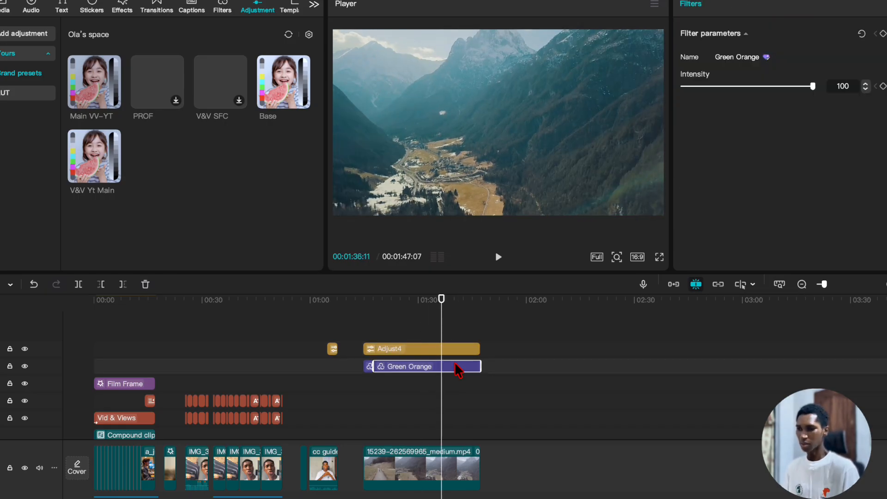
Step: Add the imported 9-second cyclist clip directly after the mountain clip at 00:01:47:07
click(10, 13)
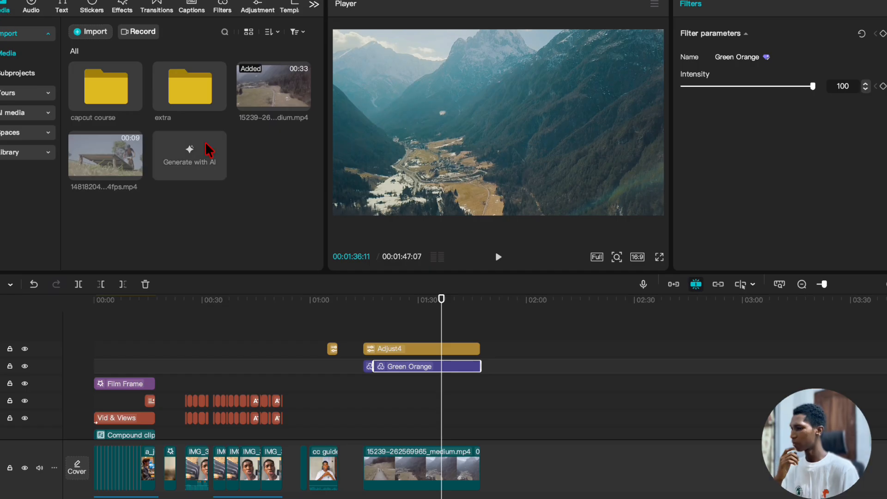
click(479, 329)
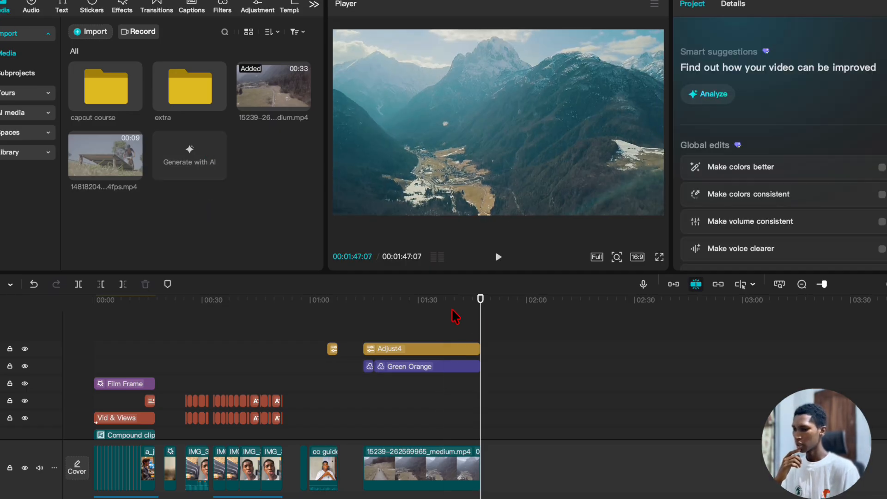
click(135, 171)
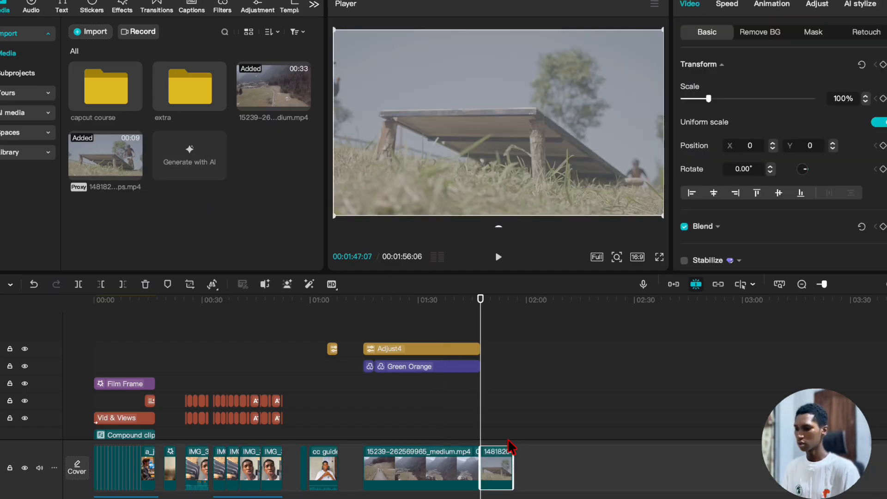
Step: Preview the ungraded cyclist clip at 00:01:52:00, 00:01:49:01 and 00:01:51:17
scroll(512, 446, up, 3)
scroll(465, 435, right, 2)
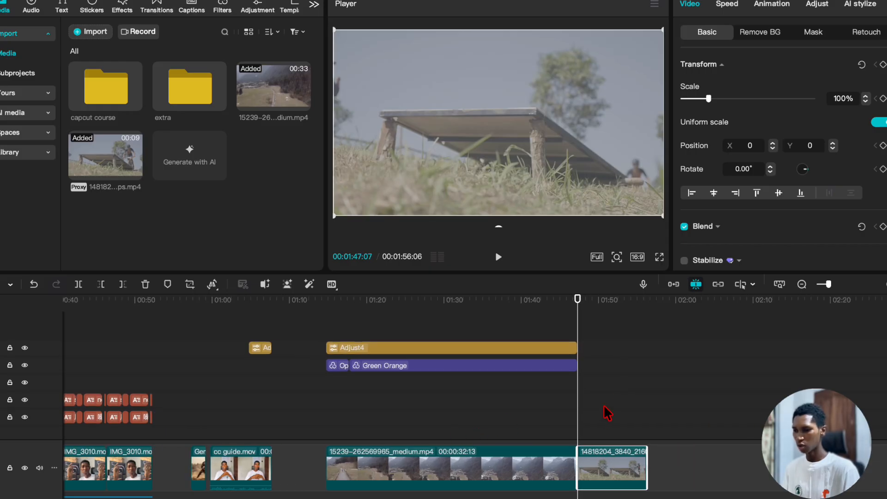
click(614, 403)
click(619, 472)
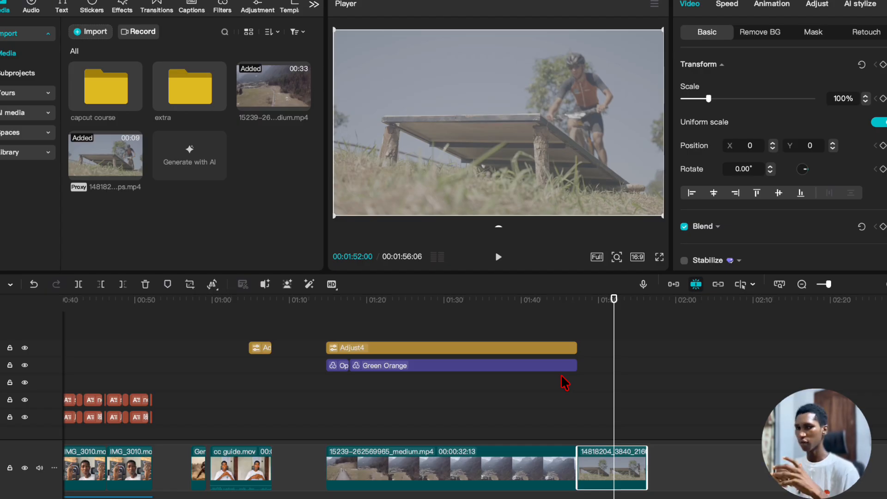
click(592, 385)
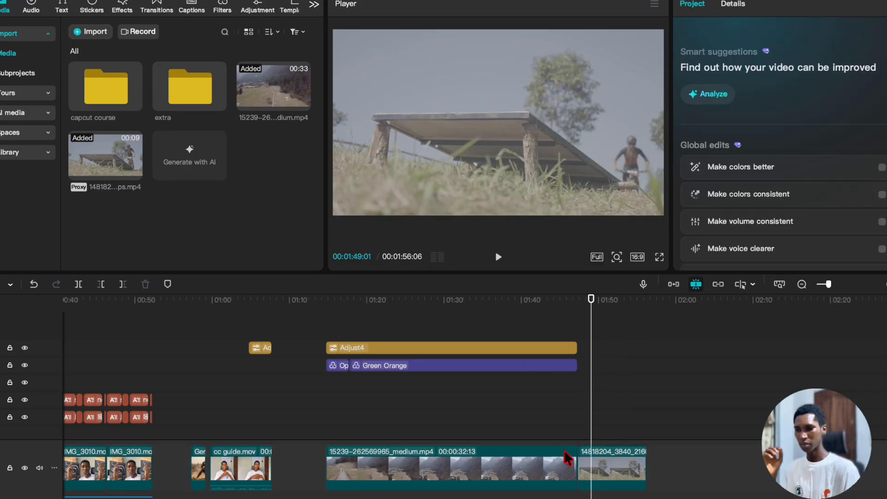
click(612, 412)
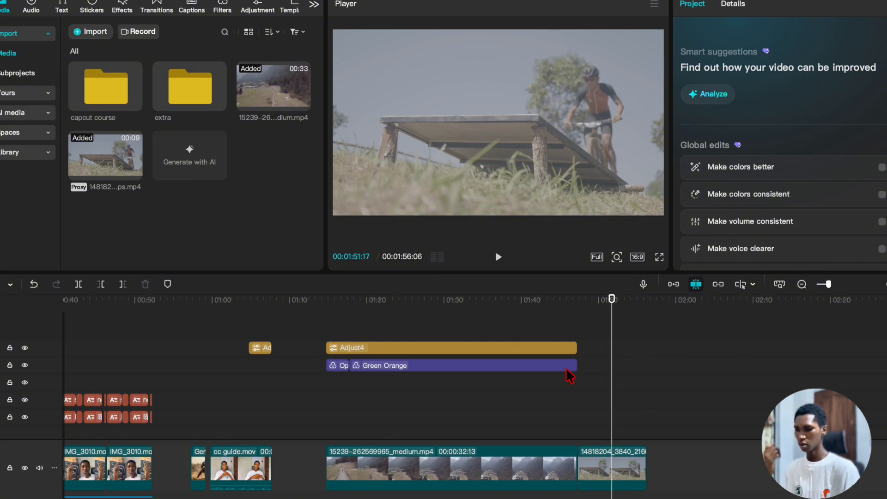
Step: Try to extend the Green Orange filter and the Adjust4 layer over the whole cyclist clip, and undo both extensions
click(567, 368)
drag(578, 365, 645, 369)
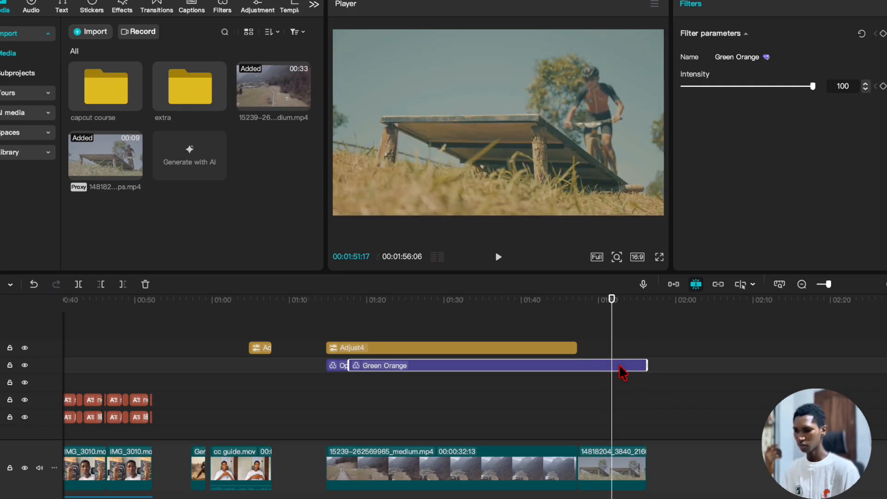
drag(576, 348, 606, 336)
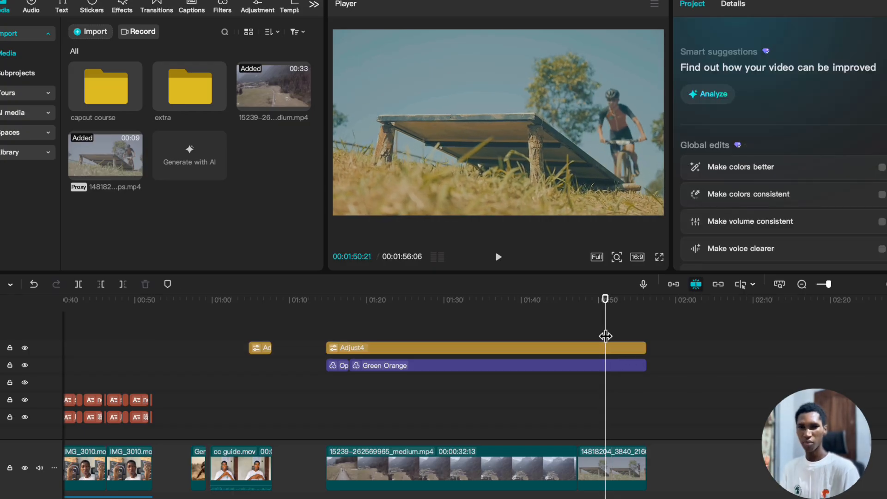
key(ctrl+z)
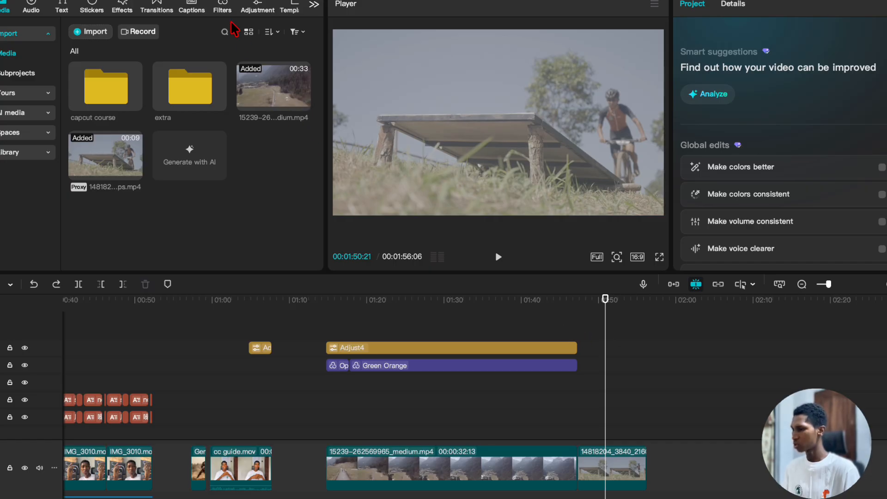
Step: Add the saved Base adjustment preset over the cyclist clip and stretch its start back to the clip's first frame
click(223, 10)
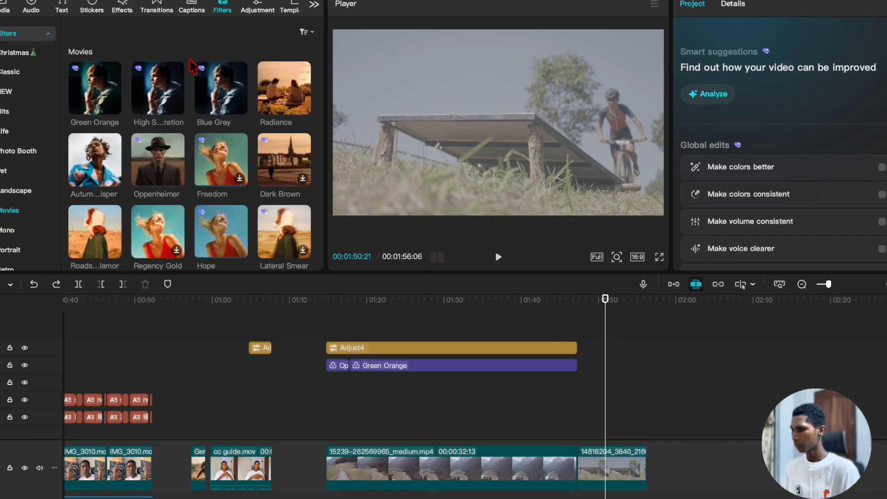
click(245, 12)
drag(276, 87, 648, 348)
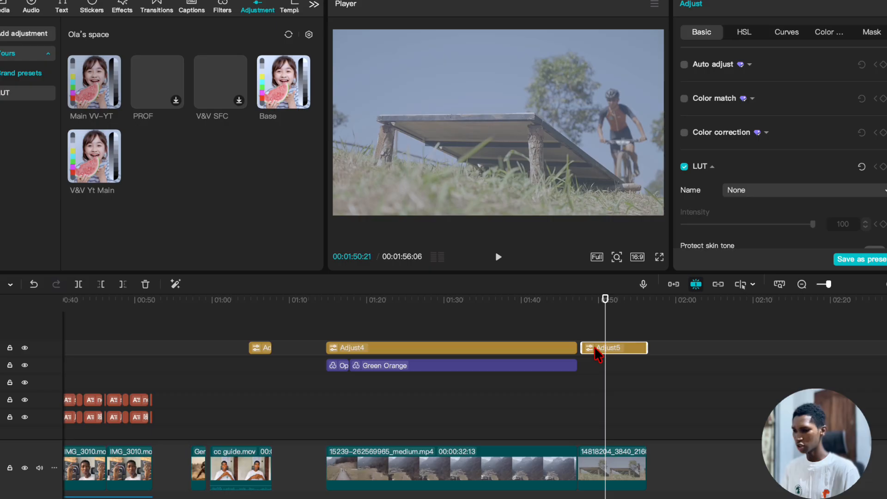
drag(584, 348, 575, 357)
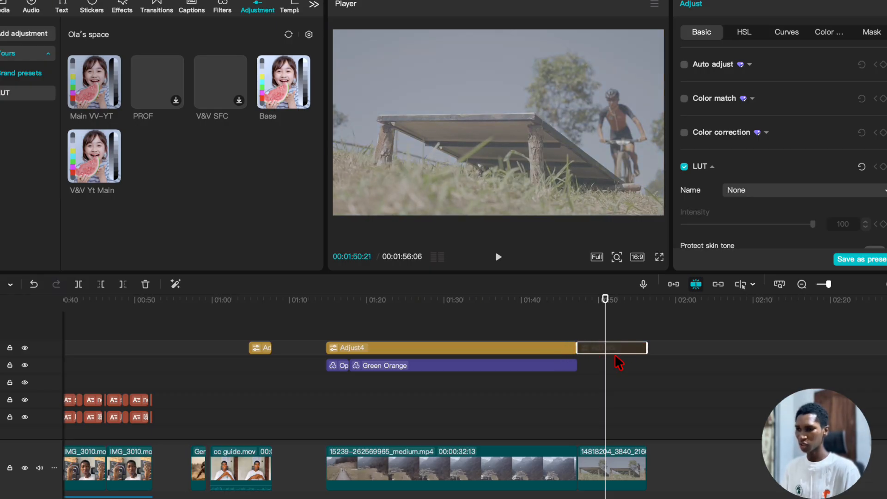
Step: Apply the TEAL.cube LUT to the cyclist clip's adjustment layer and preview it at 00:01:52:04
click(795, 191)
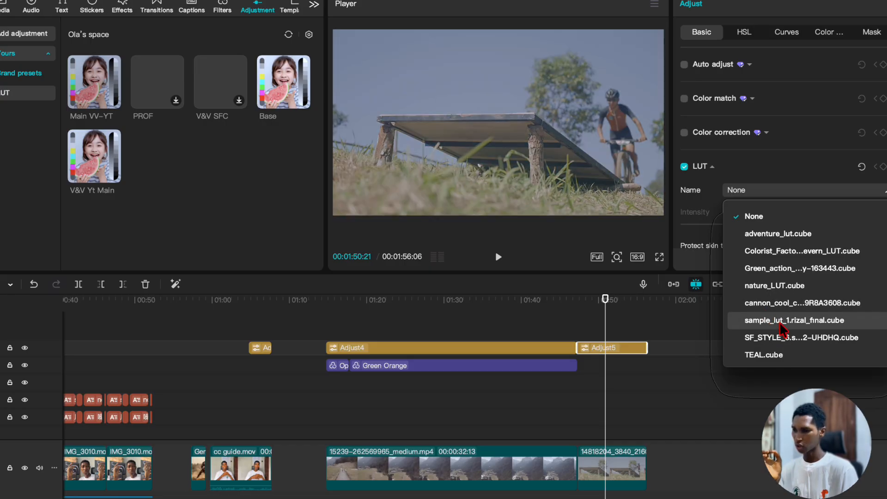
click(780, 355)
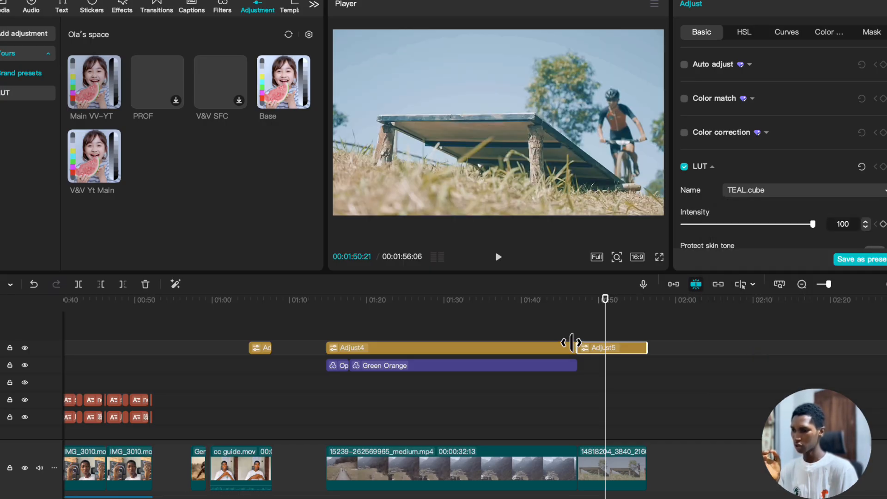
click(614, 305)
drag(617, 310, 615, 307)
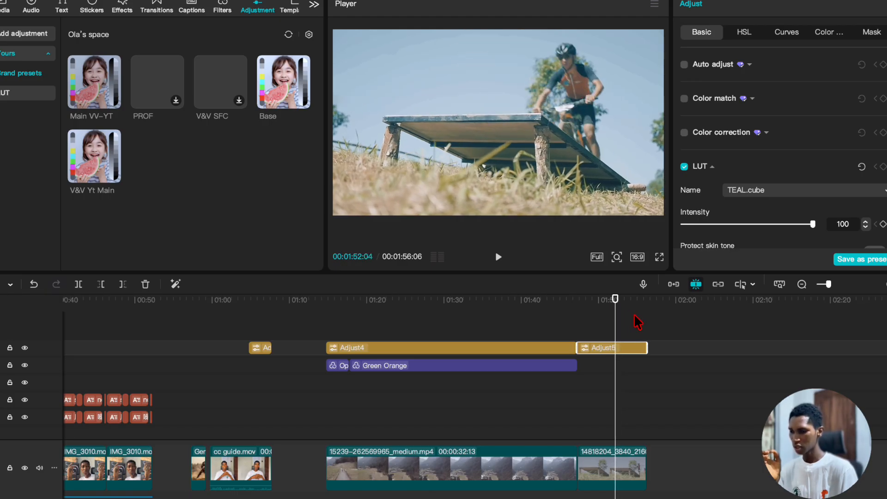
Step: Sample the cyclist's shirt color in the HSL settings and set its saturation to 100 and its hue to -100
click(744, 32)
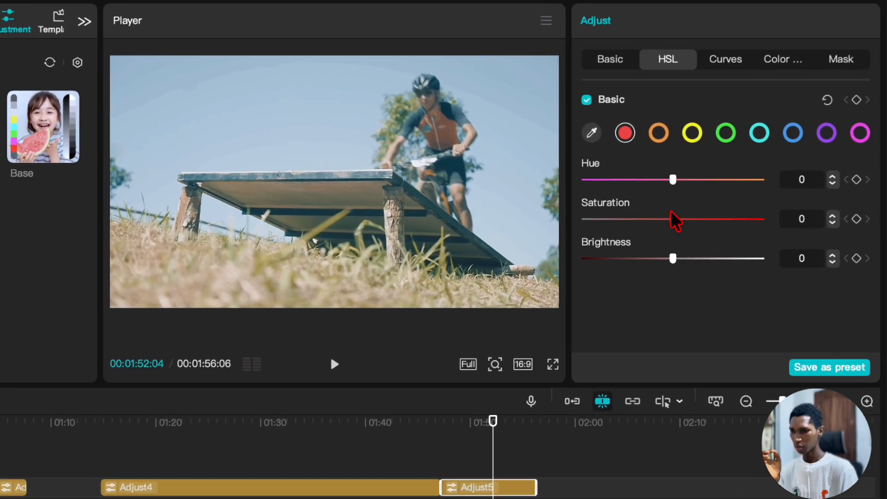
drag(730, 165, 815, 177)
drag(584, 219, 672, 258)
click(594, 136)
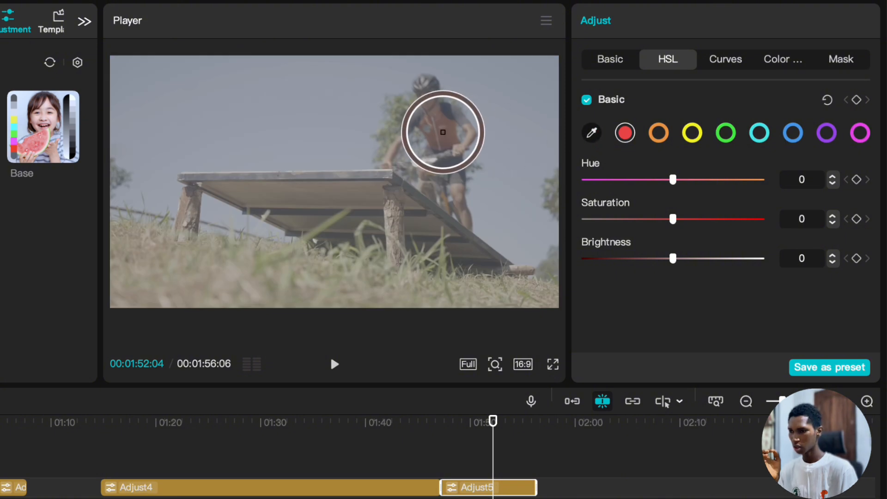
click(445, 132)
drag(674, 253, 769, 277)
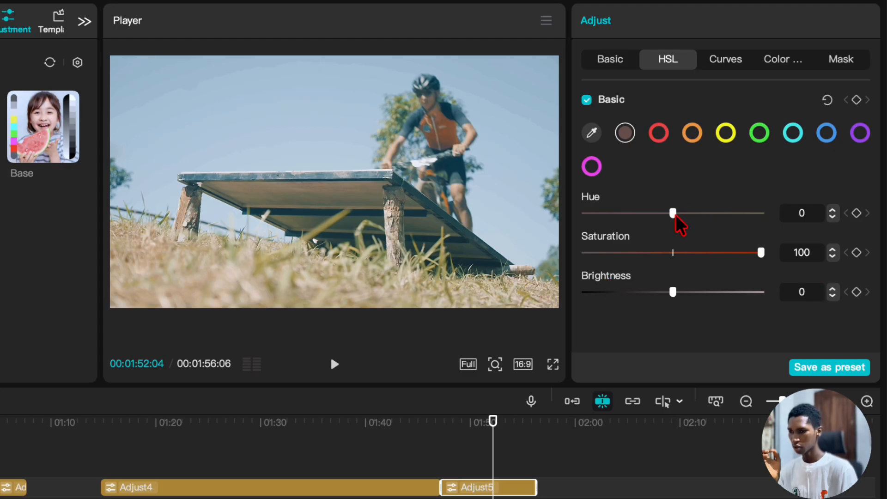
drag(676, 216, 560, 224)
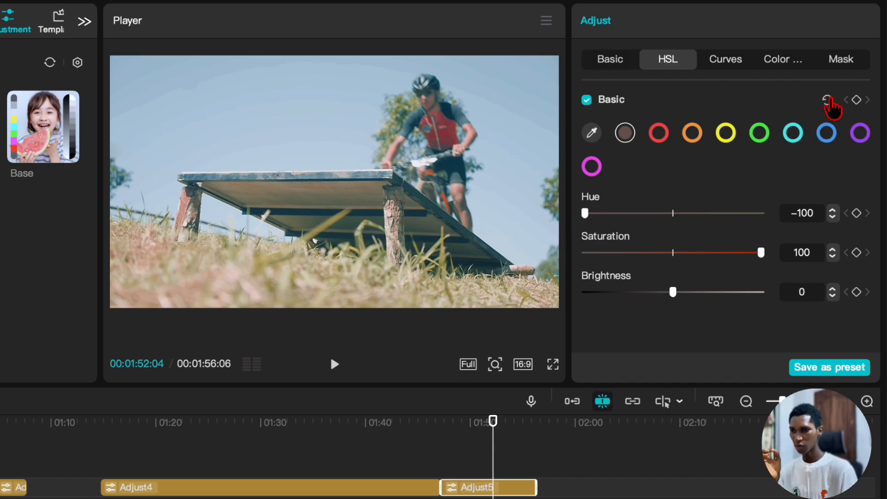
Step: Reset the HSL adjustments on the cyclist clip's adjustment layer after comparing the result by undoing the first reset
click(827, 100)
key(super+z)
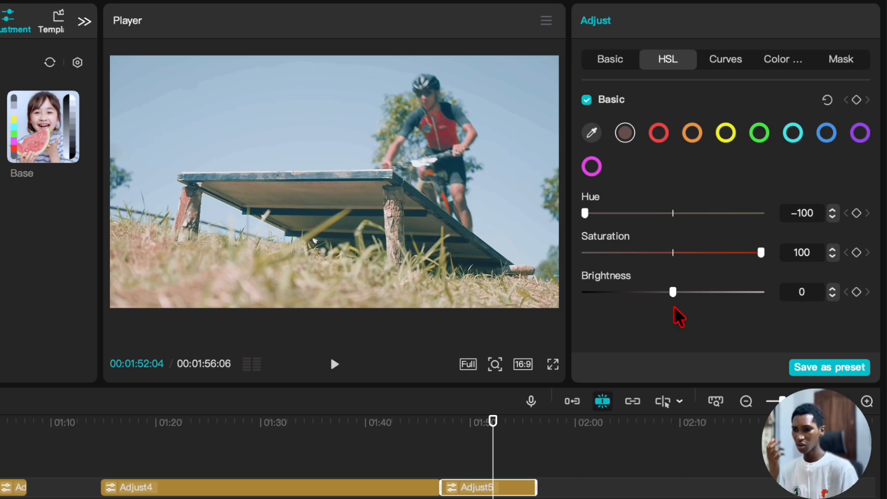
drag(673, 294, 673, 323)
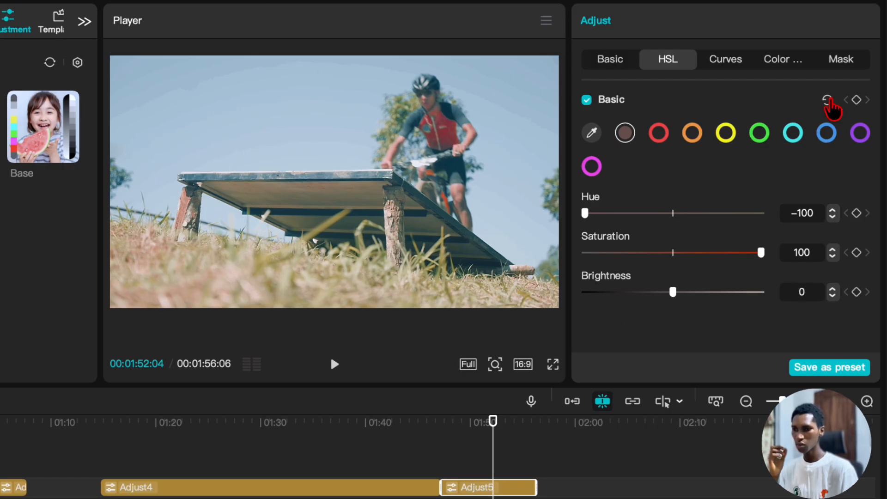
click(827, 100)
Step: Try pulling the upper part of the luma curve slightly down, and reset all curves
click(725, 59)
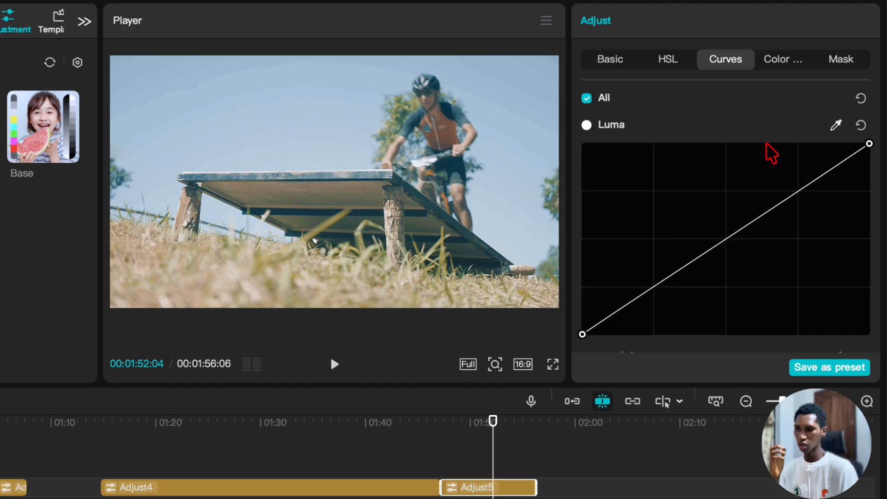
drag(796, 196, 806, 206)
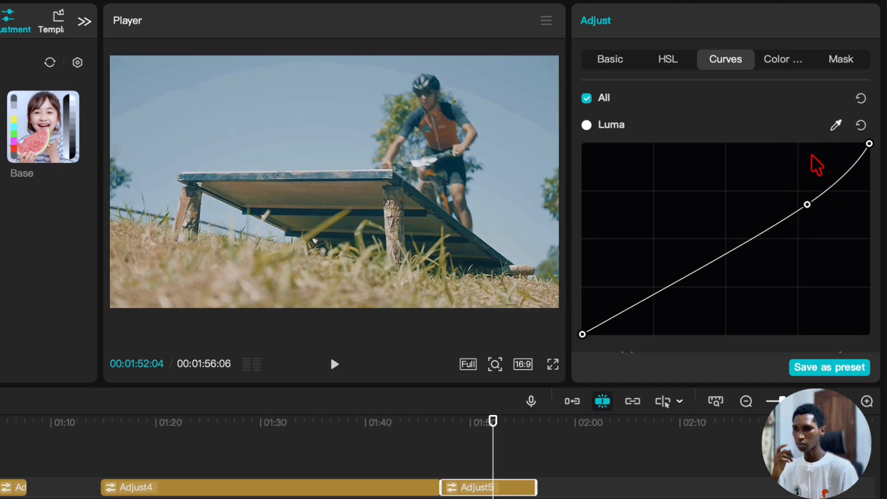
click(861, 99)
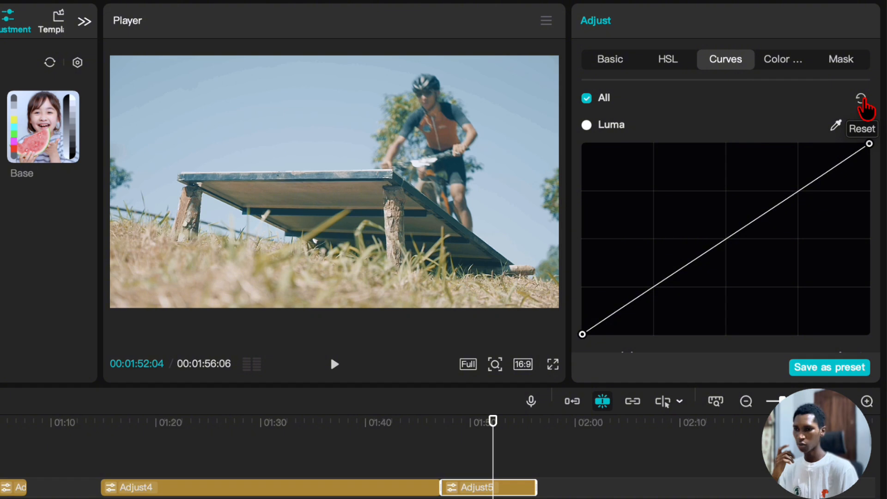
Step: Check the mask settings of the cyclist clip's adjustment layer and turn off its TEAL.cube LUT
click(843, 62)
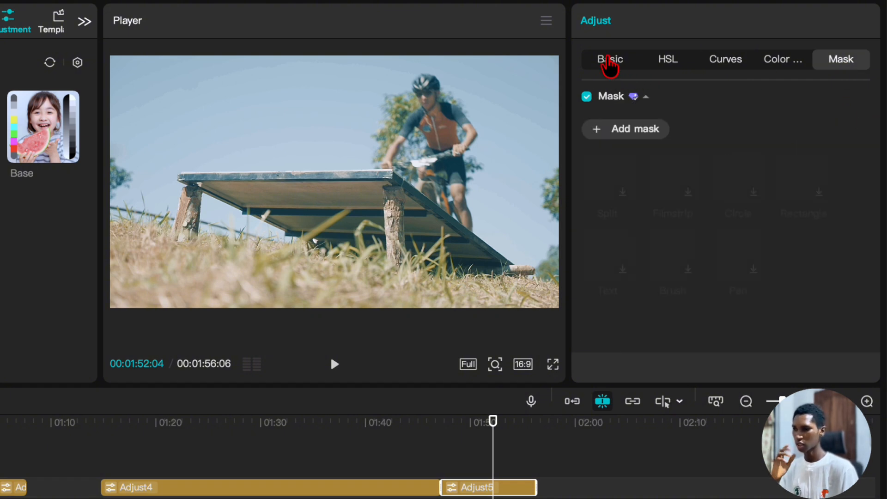
click(610, 62)
scroll(388, 475, down, 1)
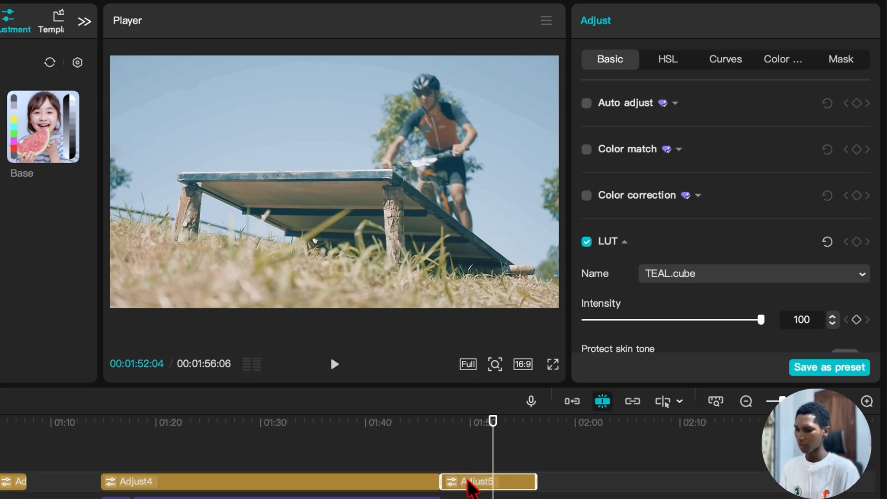
click(586, 242)
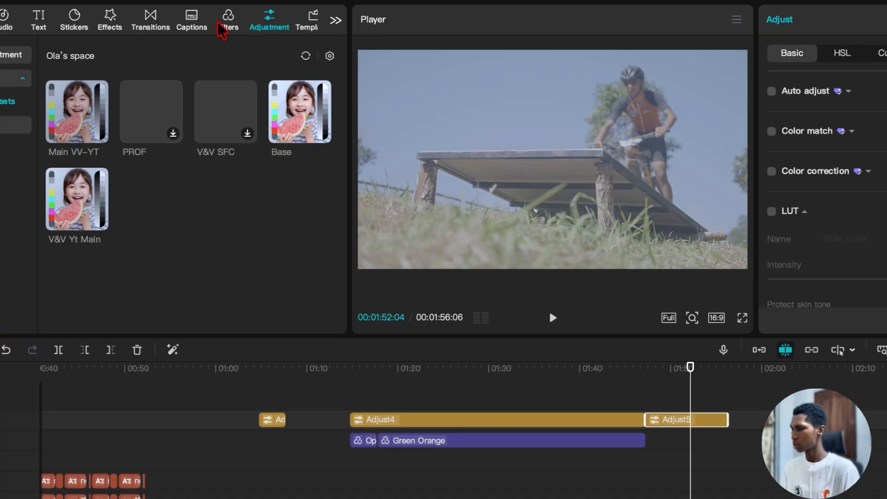
Step: Preview the Moody Fall, Mistletoe, Oppenheimer, Princeton, Shadow, Humble, Robust and Radiance filters on the cyclist clip at 00:01:47:07
click(223, 28)
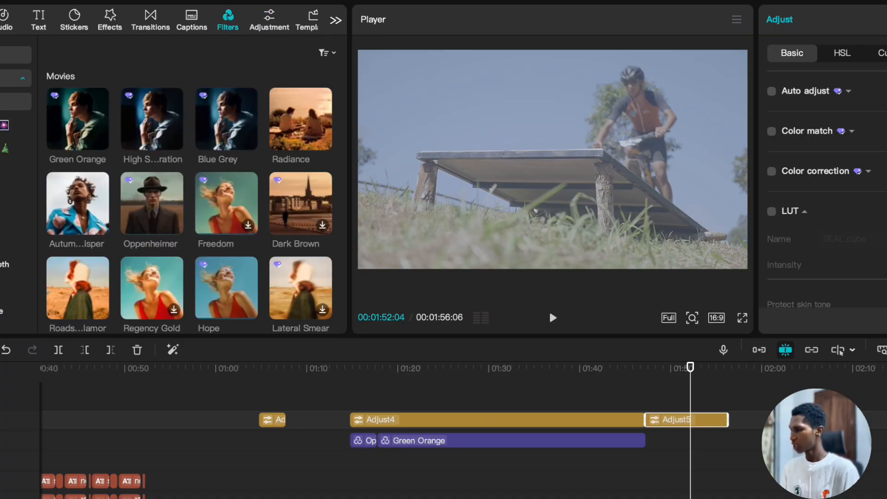
click(9, 78)
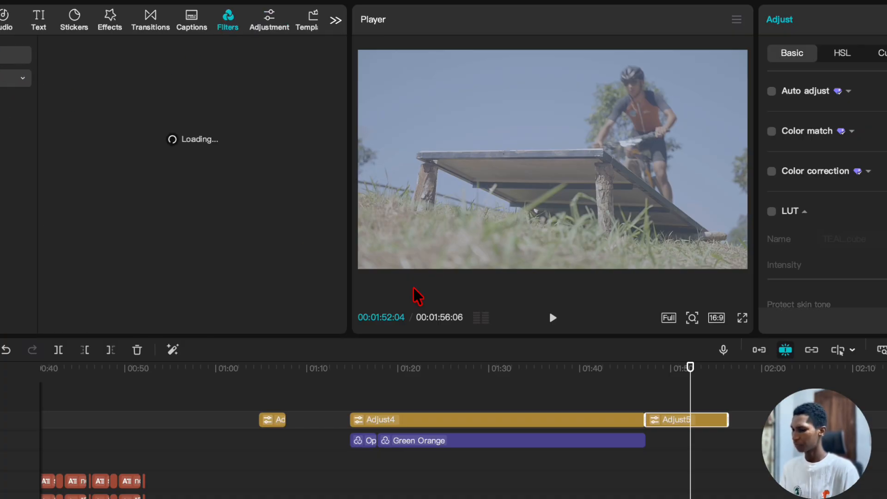
click(646, 372)
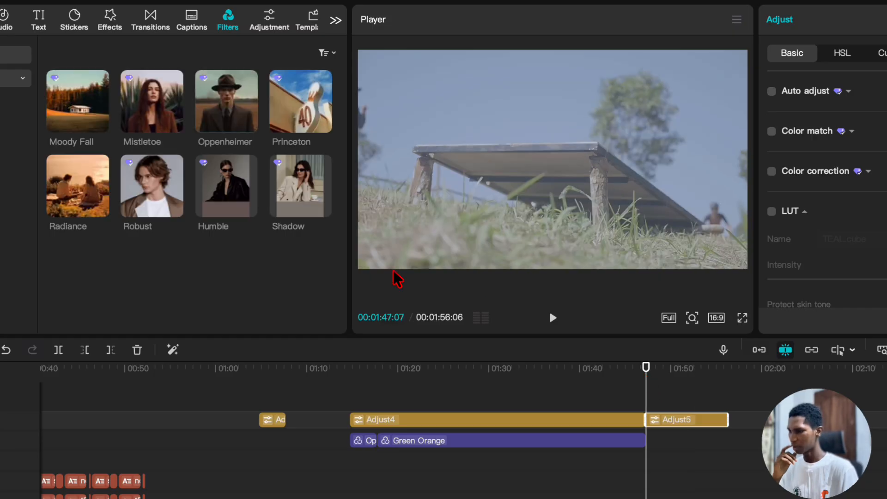
click(87, 102)
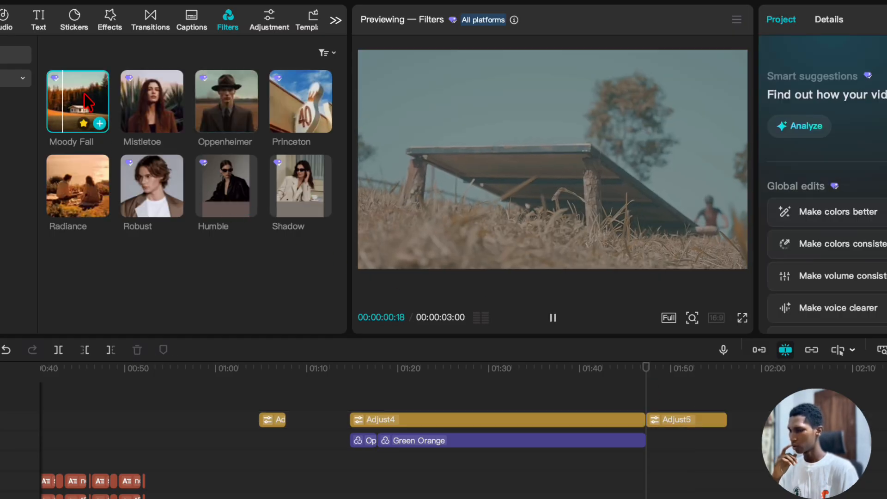
click(150, 100)
click(230, 98)
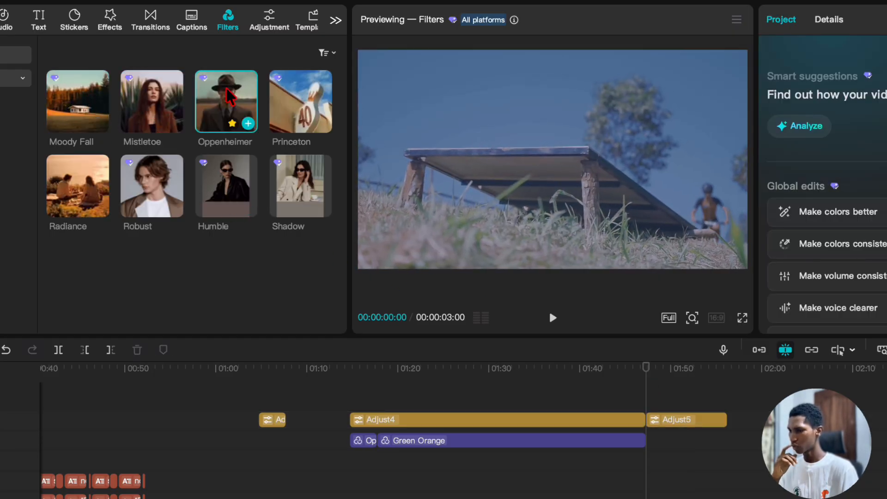
click(304, 99)
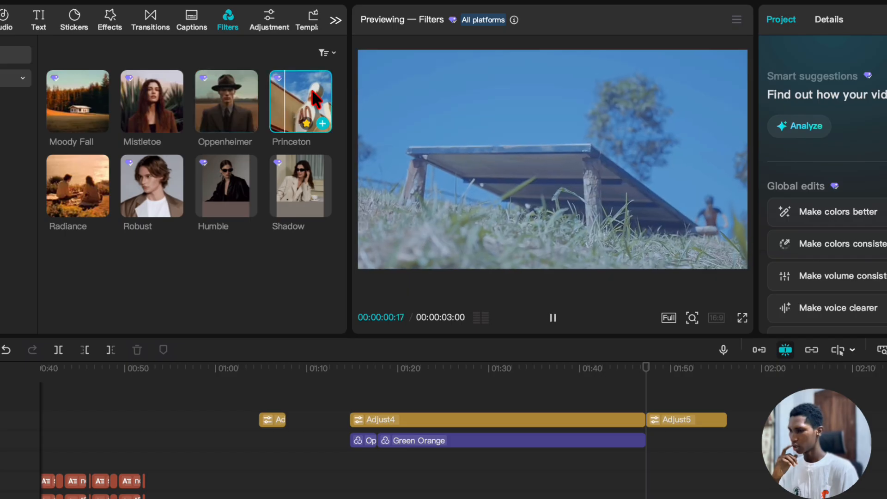
click(298, 187)
click(221, 190)
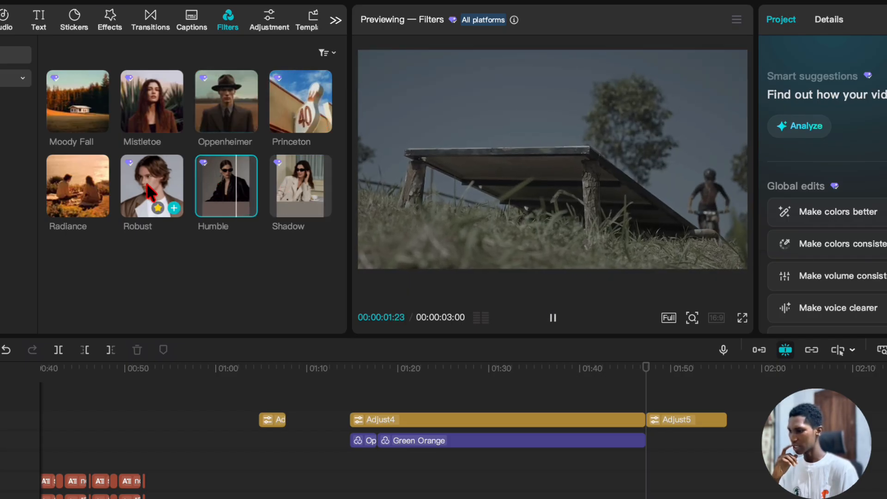
click(150, 192)
click(96, 187)
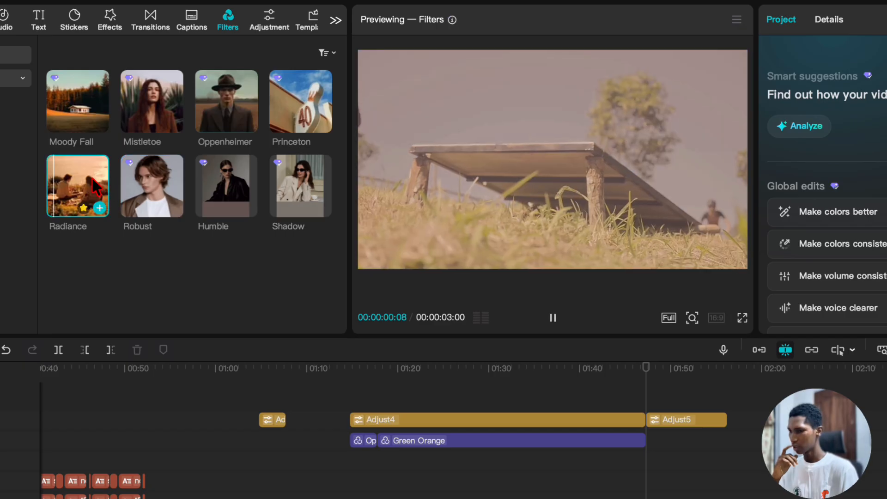
Step: Preview the Autumnal Whisper movie filter on the cyclist clip, move the playhead to 00:01:50:10 and browse more movie filters
click(16, 78)
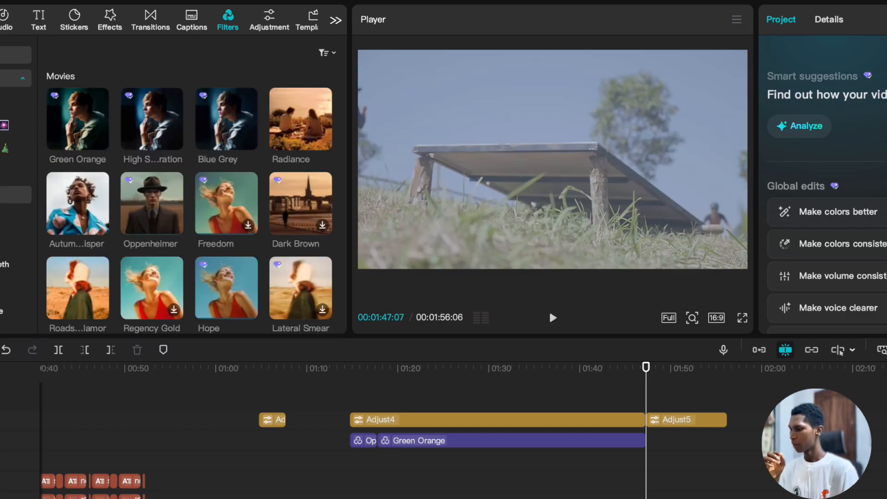
click(87, 208)
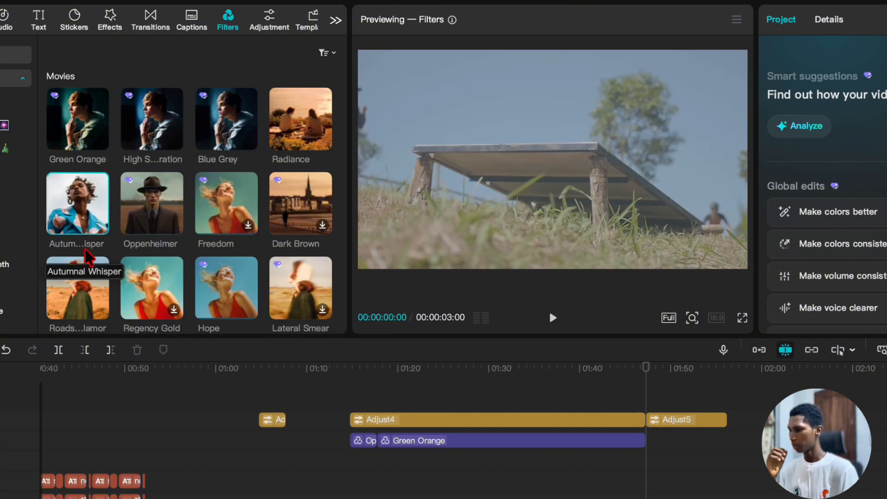
scroll(88, 259, down, 3)
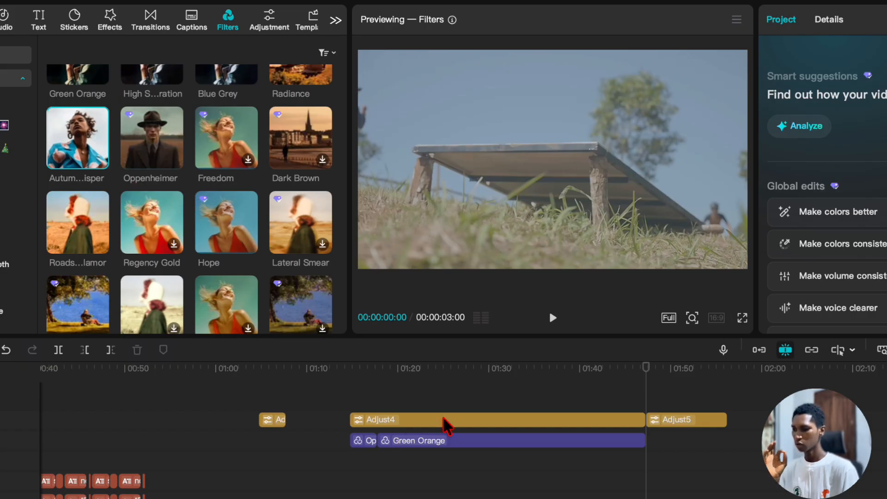
click(480, 390)
click(512, 391)
drag(512, 390, 674, 401)
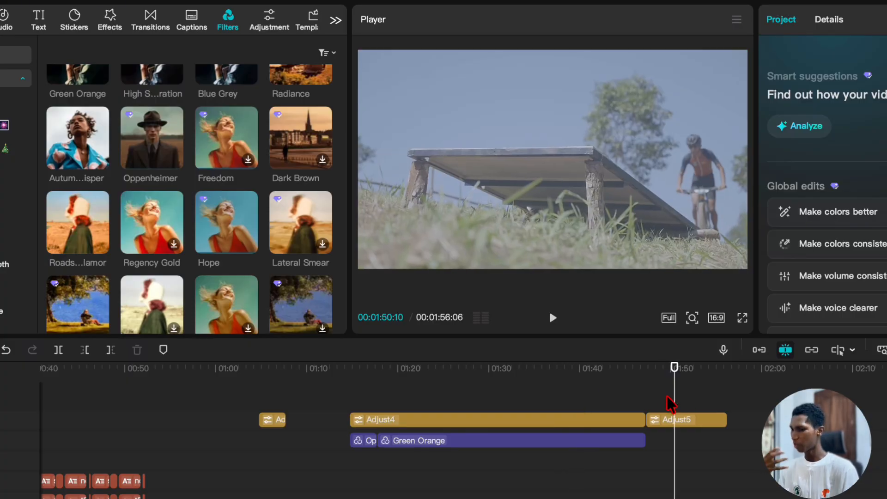
scroll(237, 257, down, 5)
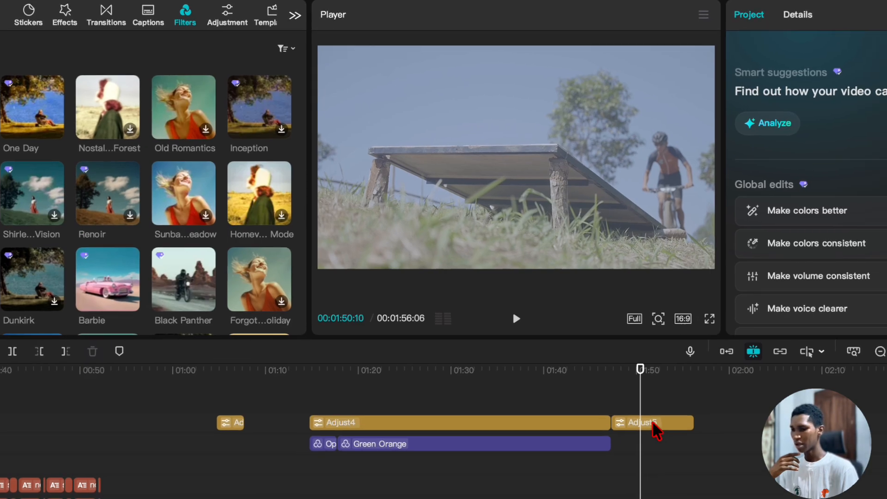
Step: Set the saturation of the cyclist clip's Adjust5 layer to 50
click(653, 422)
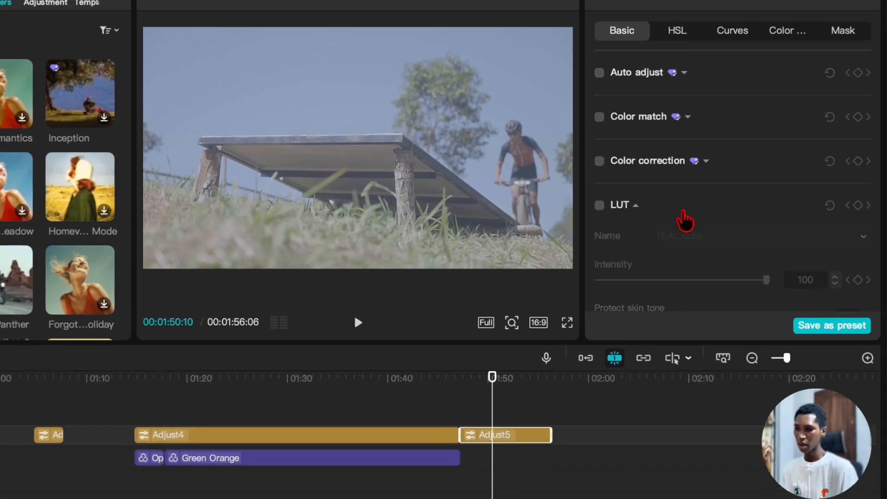
scroll(684, 222, down, 5)
scroll(687, 222, down, 4)
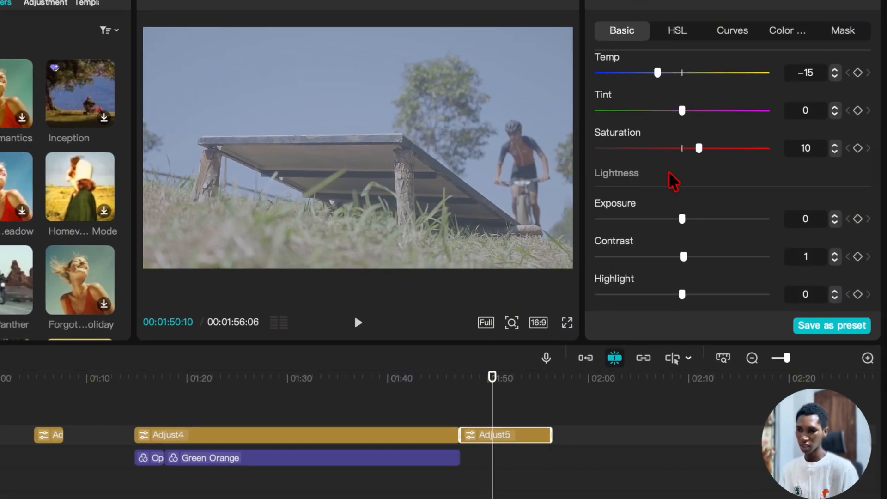
drag(701, 167, 766, 169)
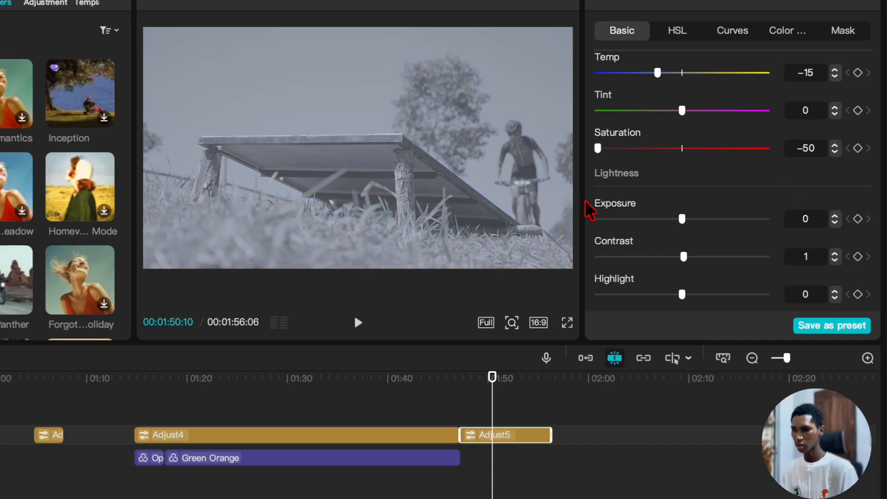
scroll(762, 196, up, 2)
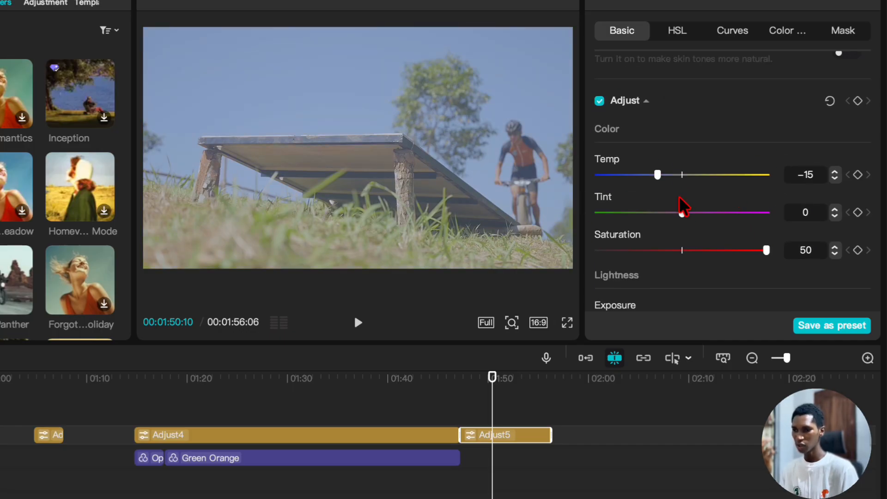
Step: Set the Adjust5 layer's exposure to -7 and shadow to -20, and preview the clip at 00:01:52:21
scroll(684, 205, down, 3)
drag(683, 165, 668, 166)
scroll(677, 178, down, 2)
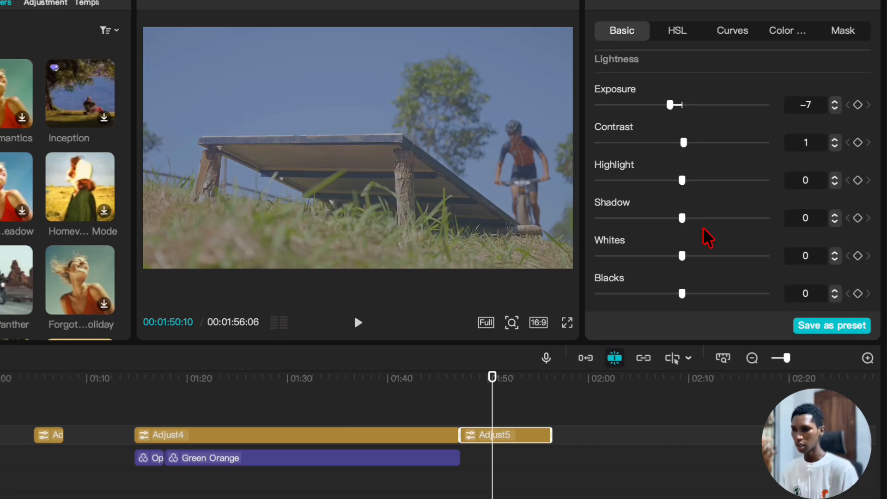
drag(683, 220, 646, 234)
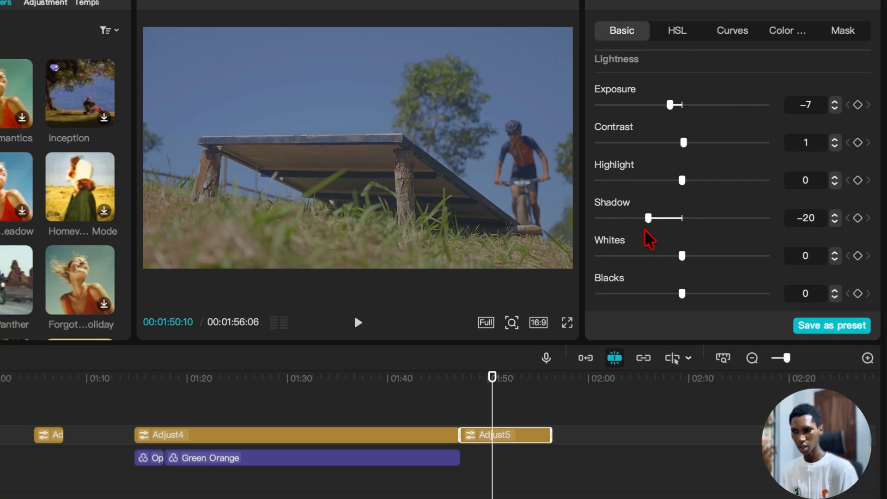
drag(513, 388, 517, 392)
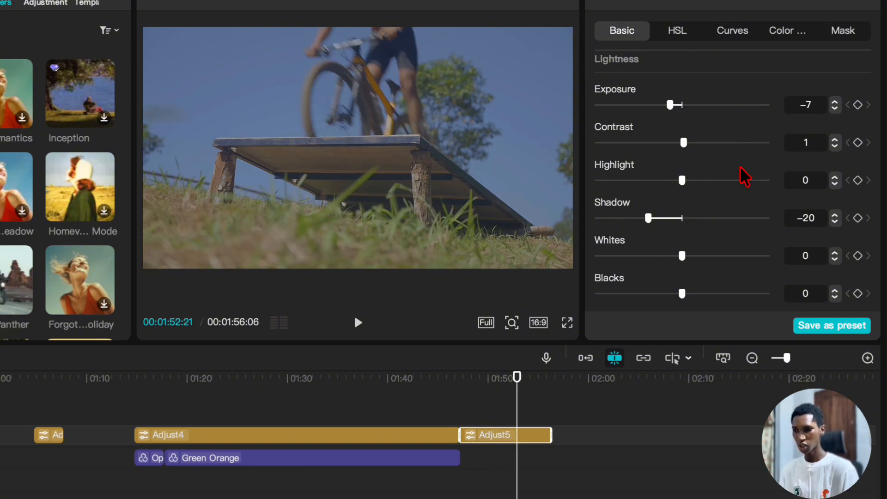
Step: Set the Adjust5 layer's whites to 17 and blacks to -10
scroll(735, 180, down, 2)
drag(688, 169, 714, 188)
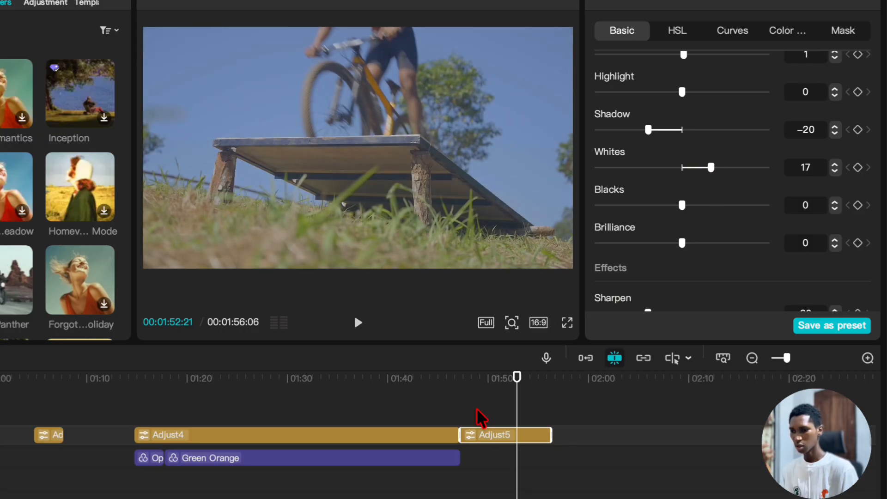
drag(476, 394, 499, 397)
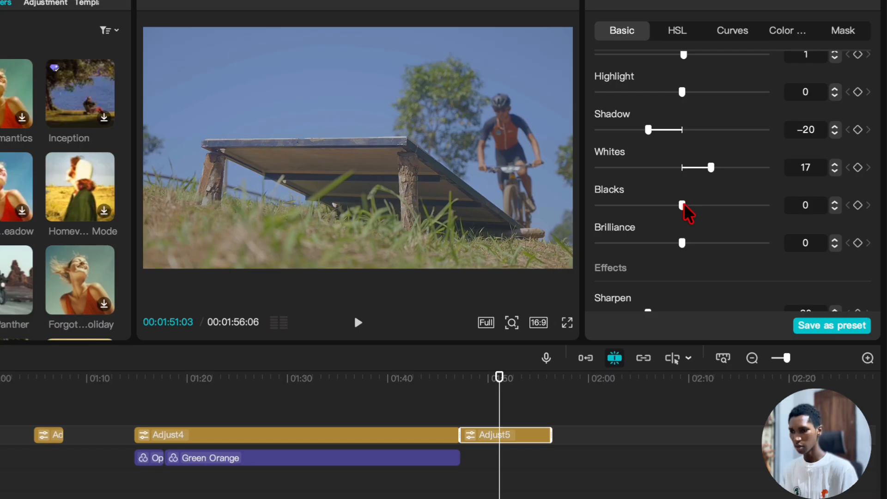
drag(683, 205, 667, 205)
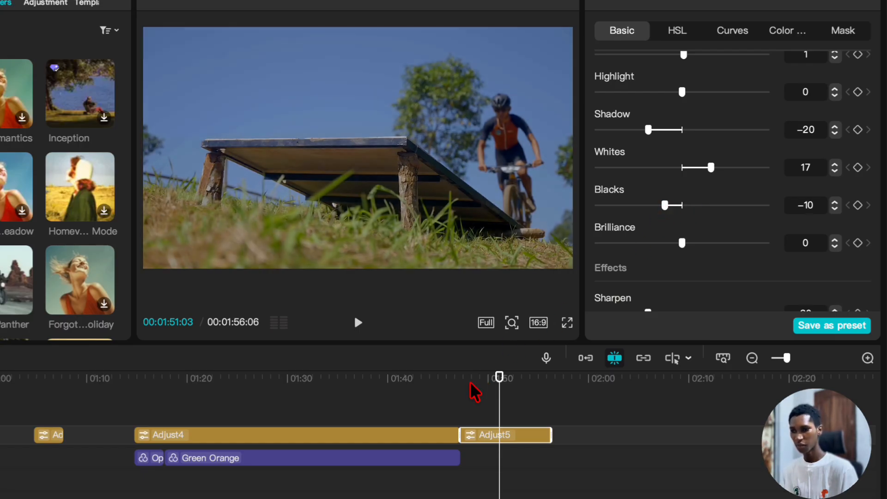
Step: Preview the graded cyclist clip at 00:01:51:08, 00:01:49:11 and 00:01:50:13, and look over the sharpen and clarity settings
drag(472, 391, 501, 398)
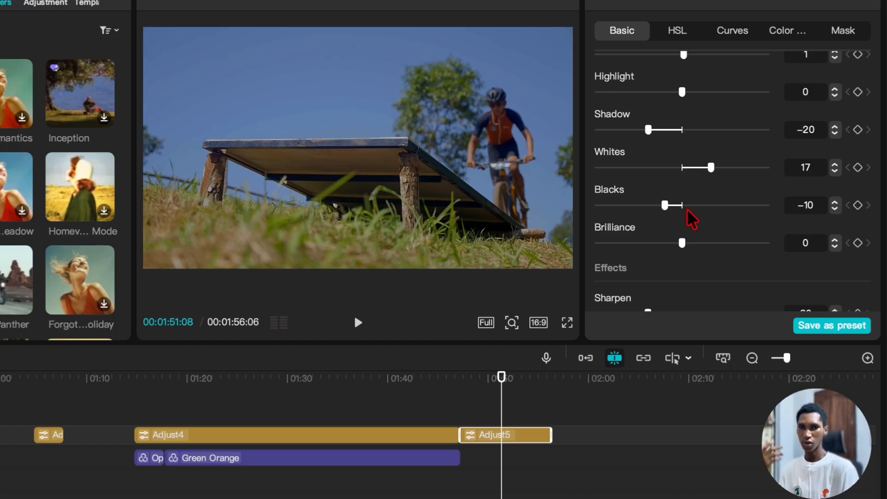
click(483, 393)
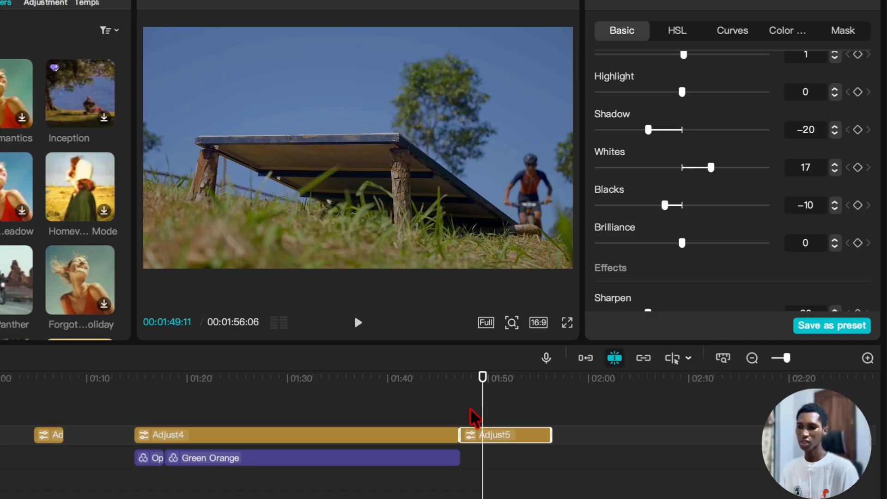
click(494, 393)
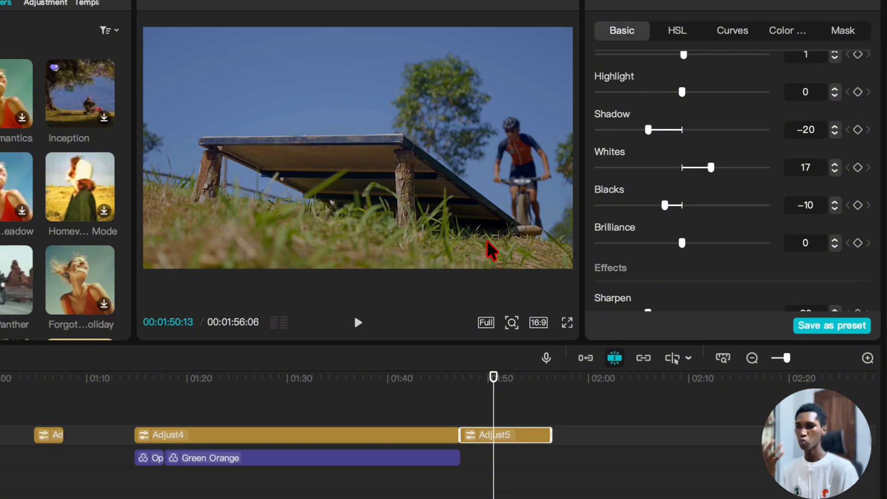
scroll(661, 196, down, 3)
scroll(660, 197, down, 1)
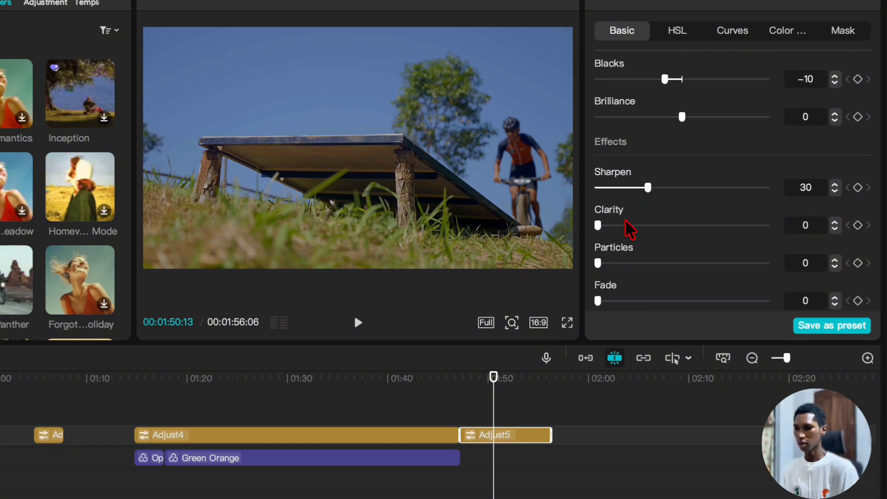
Step: Set the Adjust5 layer's clarity to 9 and preview the cyclist clip at 00:01:52:04
mouse_move(626, 225)
mouse_down()
mouse_move(694, 225)
mouse_move(613, 227)
mouse_up()
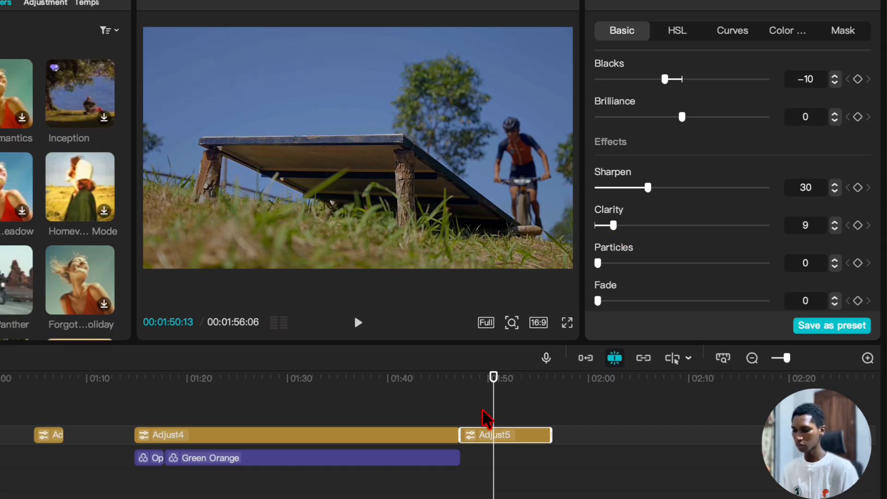
drag(476, 392, 510, 392)
Step: Try a vignette of 1 on the Adjust5 layer, and set it back to 0
scroll(795, 295, down, 2)
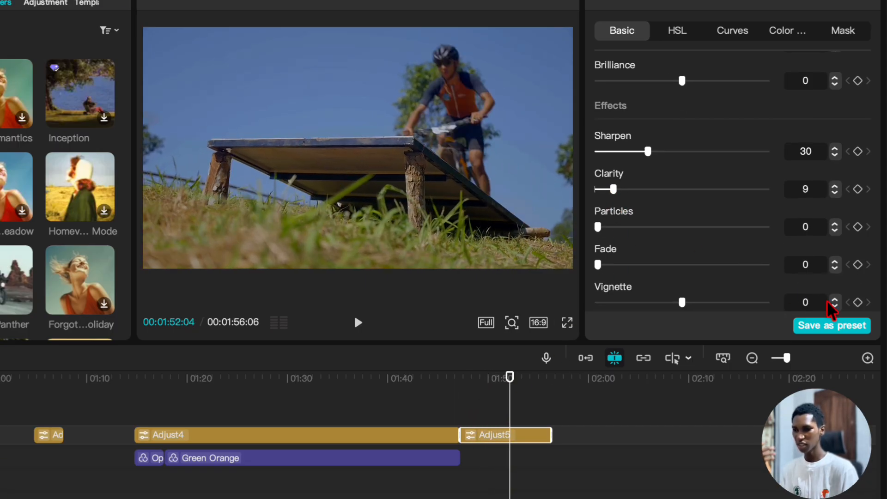
click(834, 298)
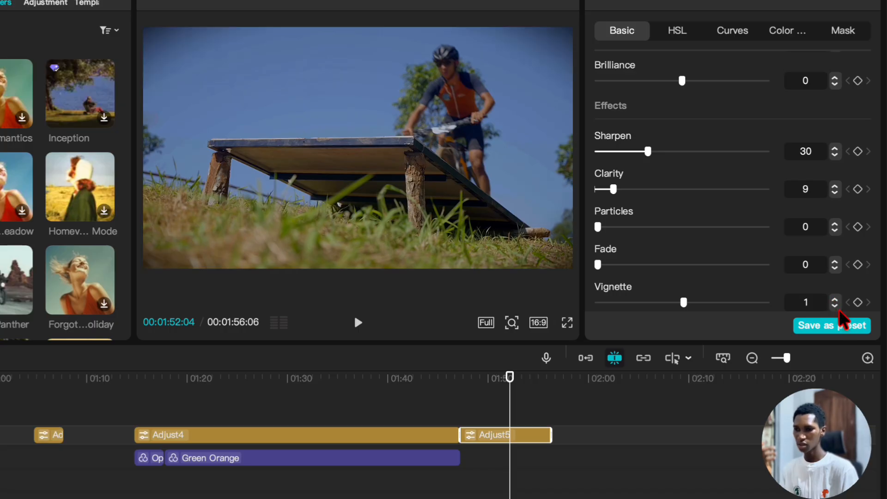
click(835, 306)
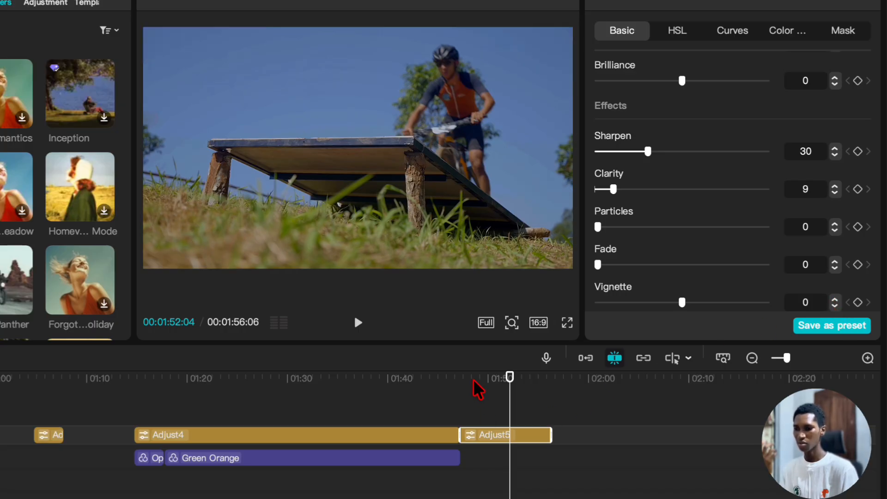
Step: Compare the cyclist clip with and without the Adjust5 layer at 00:01:51:02 by disabling and re-enabling the layer twice
click(474, 390)
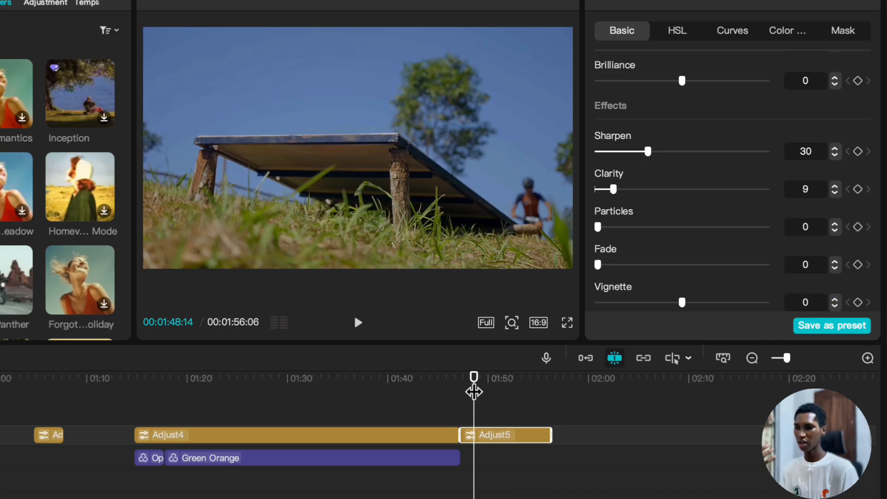
drag(474, 392, 499, 393)
key(v)
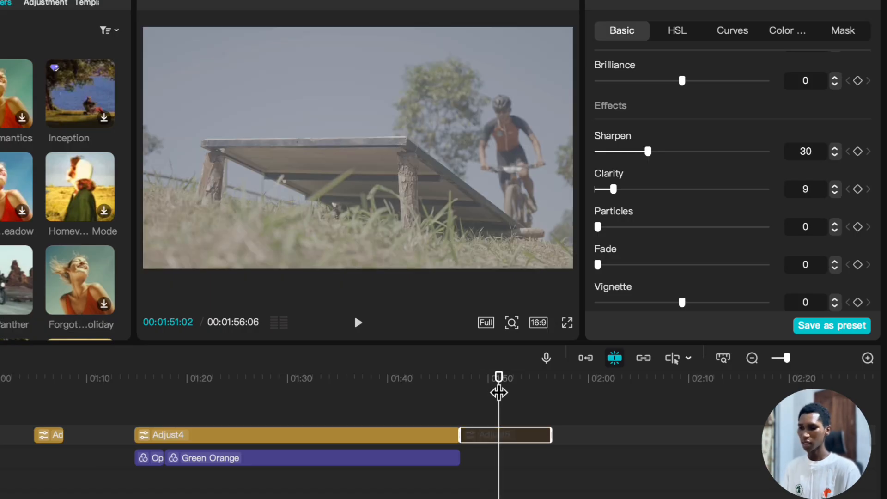
key(v)
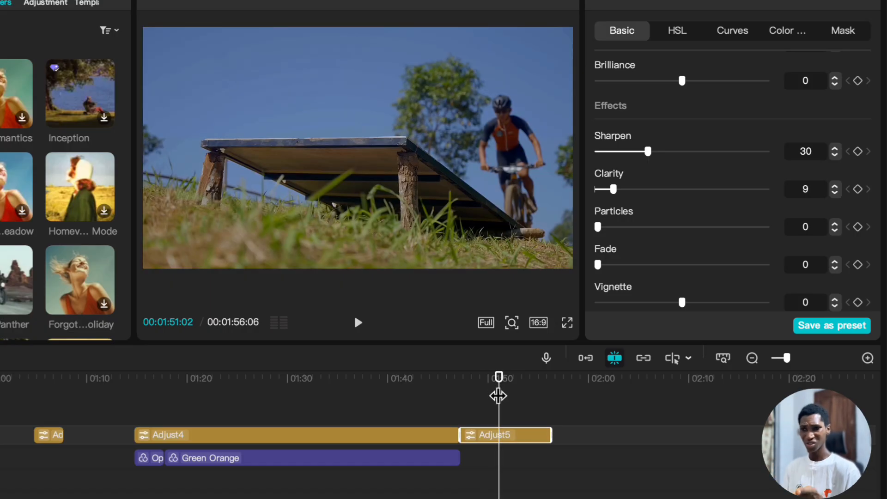
key(v)
key(v)
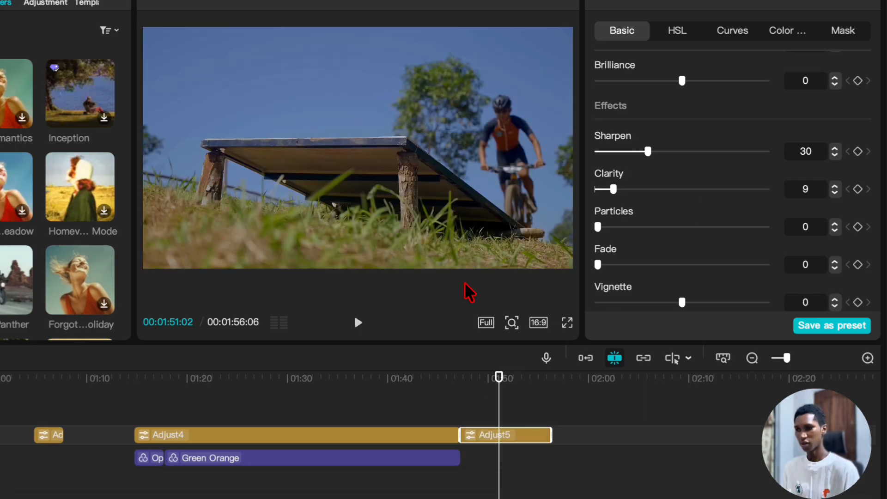
Step: Look over the Adjust5 layer's primary color wheels for shadows, middle grey, tint and offset, and return to the basic adjustments
scroll(686, 162, up, 1)
scroll(687, 161, up, 3)
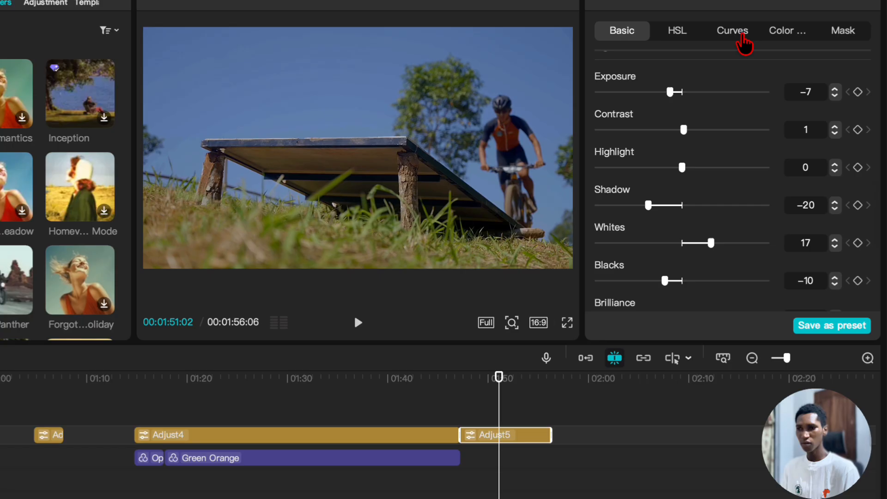
click(723, 43)
click(778, 33)
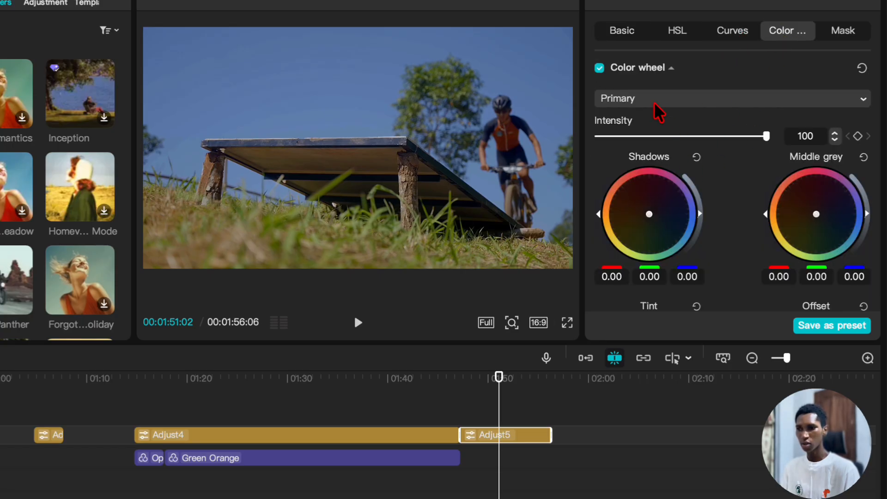
scroll(673, 257, down, 3)
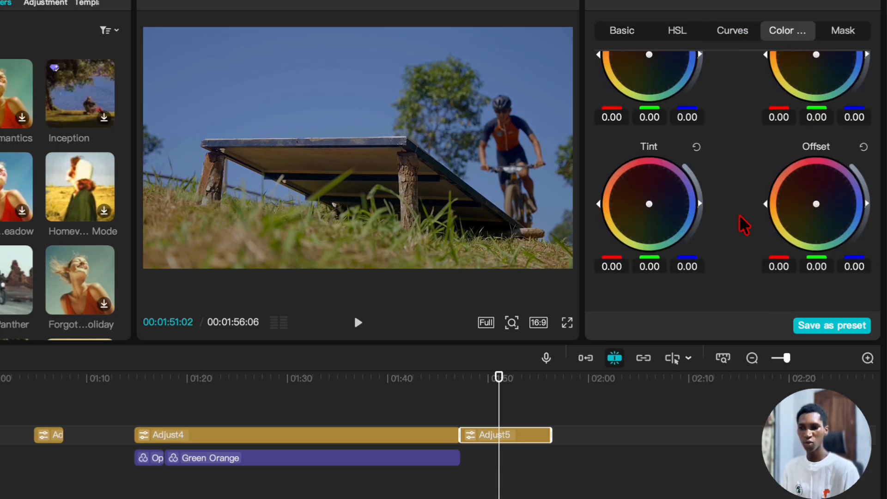
scroll(744, 226, up, 3)
click(632, 38)
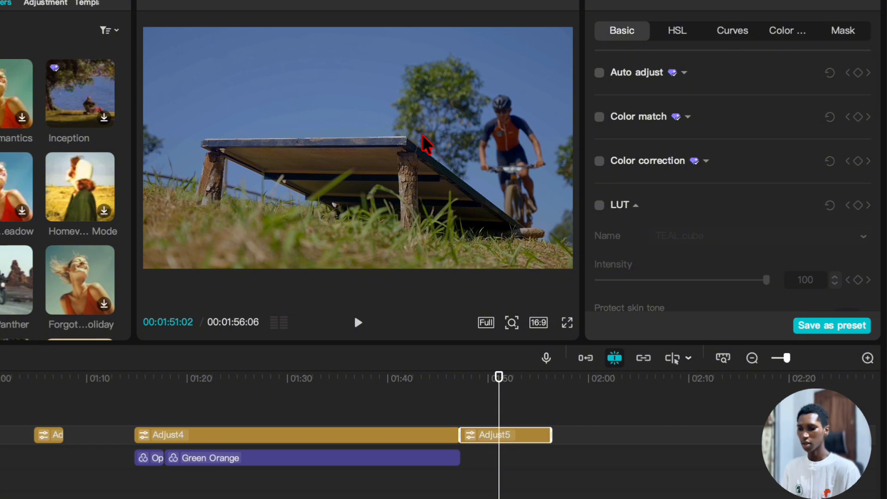